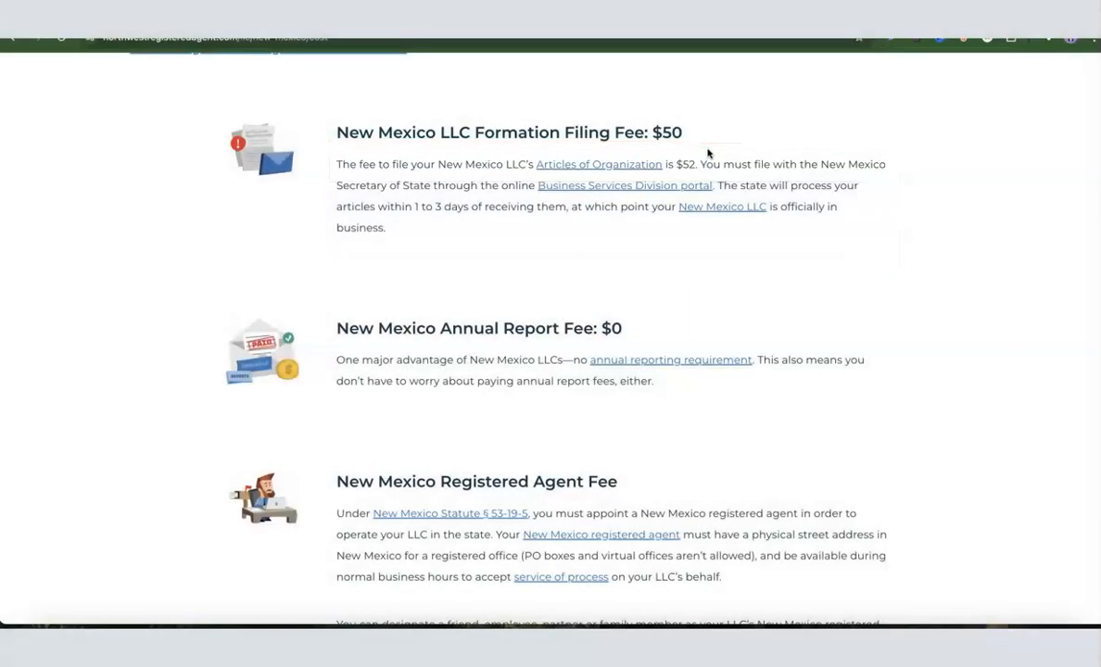
Choose New Mexico as the state in which to form the LLC
click(705, 155)
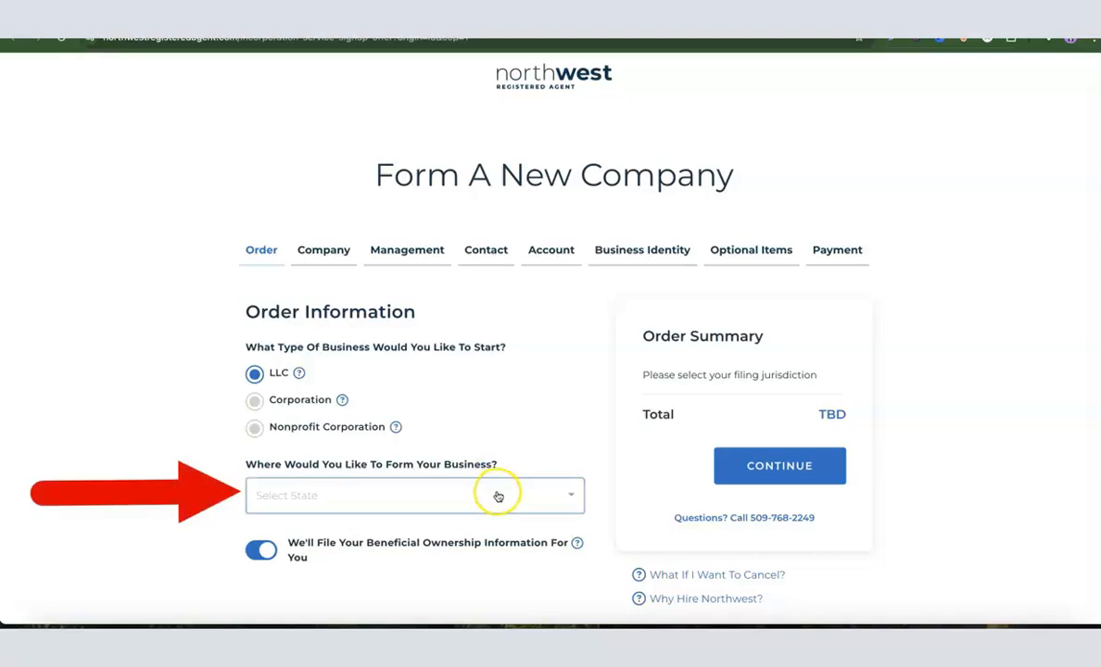
click(497, 496)
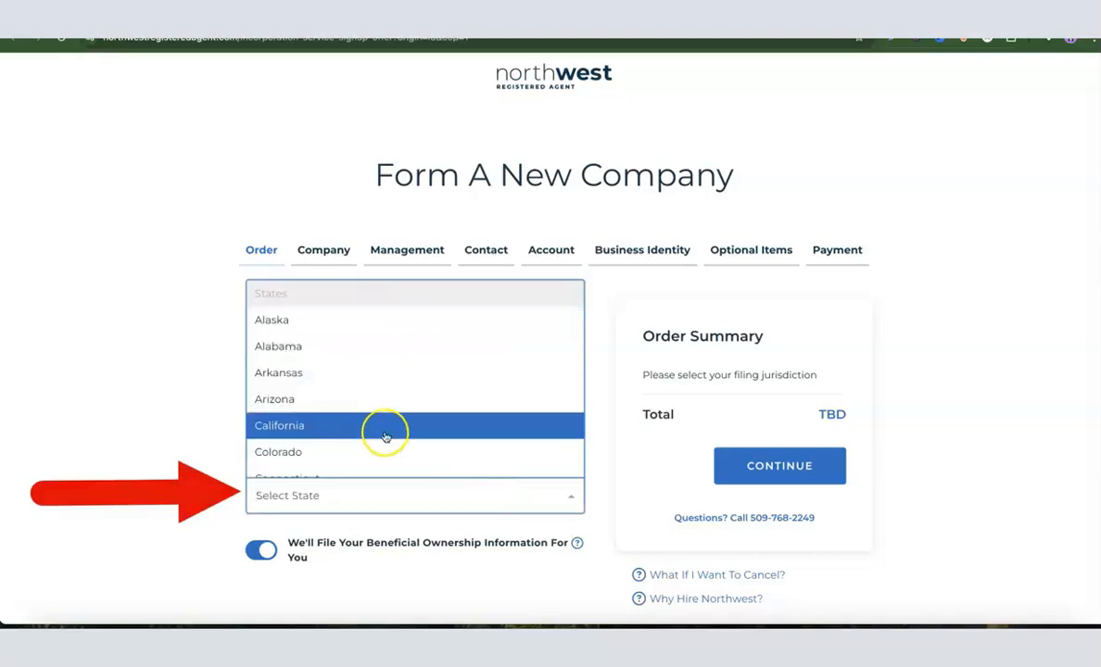
scroll(386, 436, down, 8)
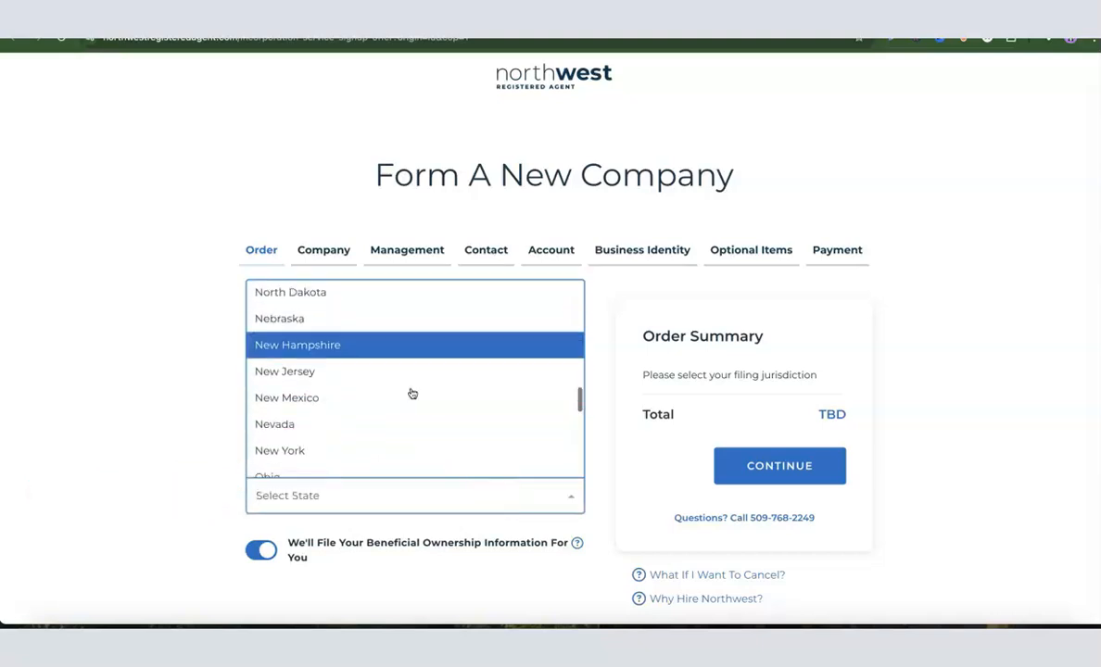
scroll(412, 394, down, 1)
click(331, 343)
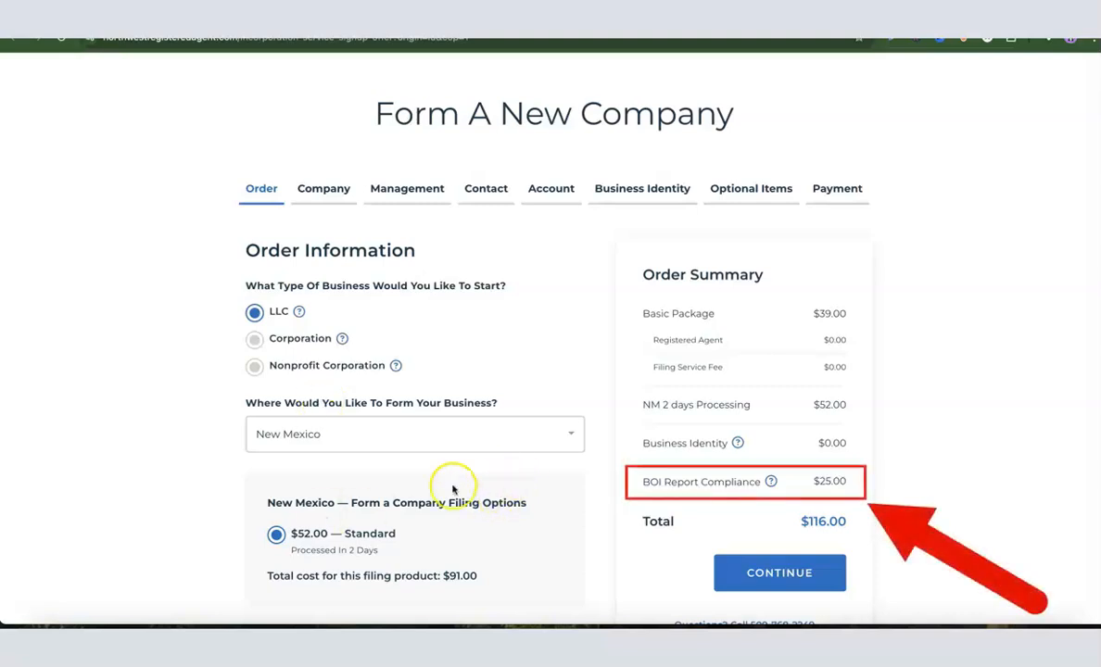
Review the New Mexico filing options and continue the order to the company details
click(224, 469)
scroll(314, 459, down, 1)
scroll(337, 442, down, 2)
scroll(336, 444, up, 2)
click(822, 489)
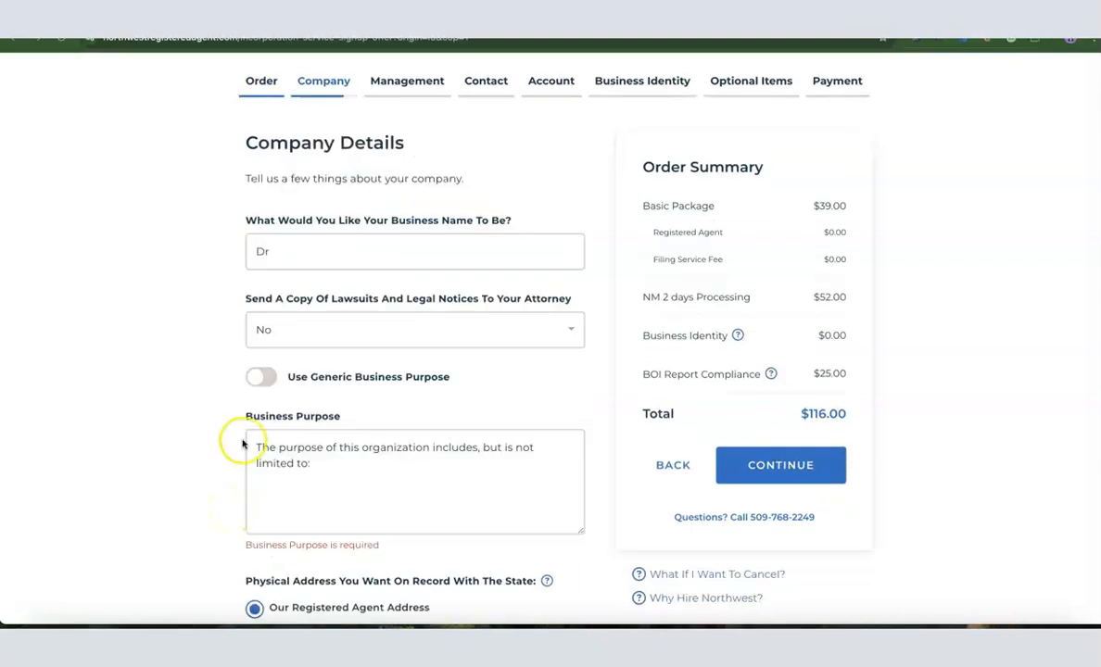
Enter Dropshipping Hustle as the business name
click(302, 253)
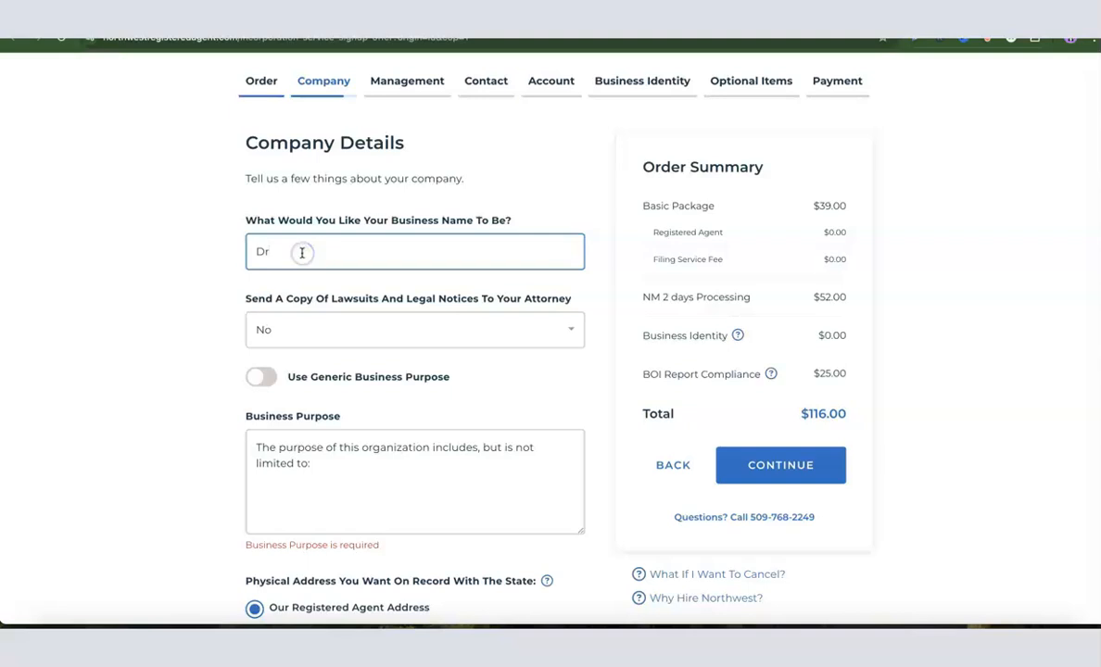
text(opshipping Hustle)
click(292, 252)
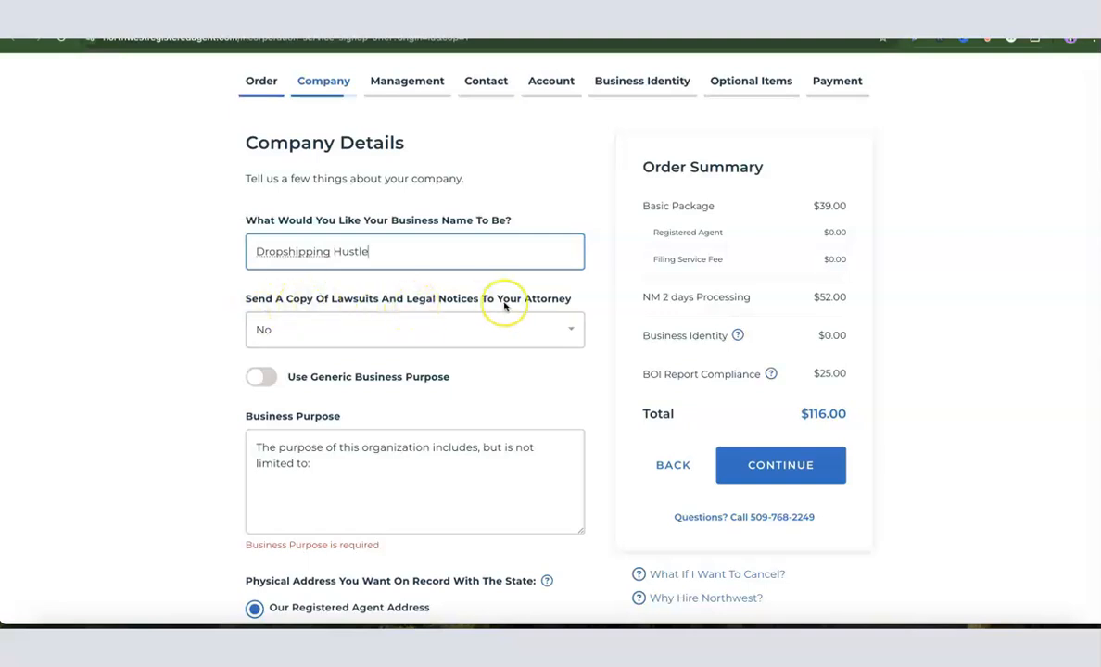
Try the option to send copies of lawsuits and legal notices to an attorney, and return it to No
click(473, 331)
click(307, 362)
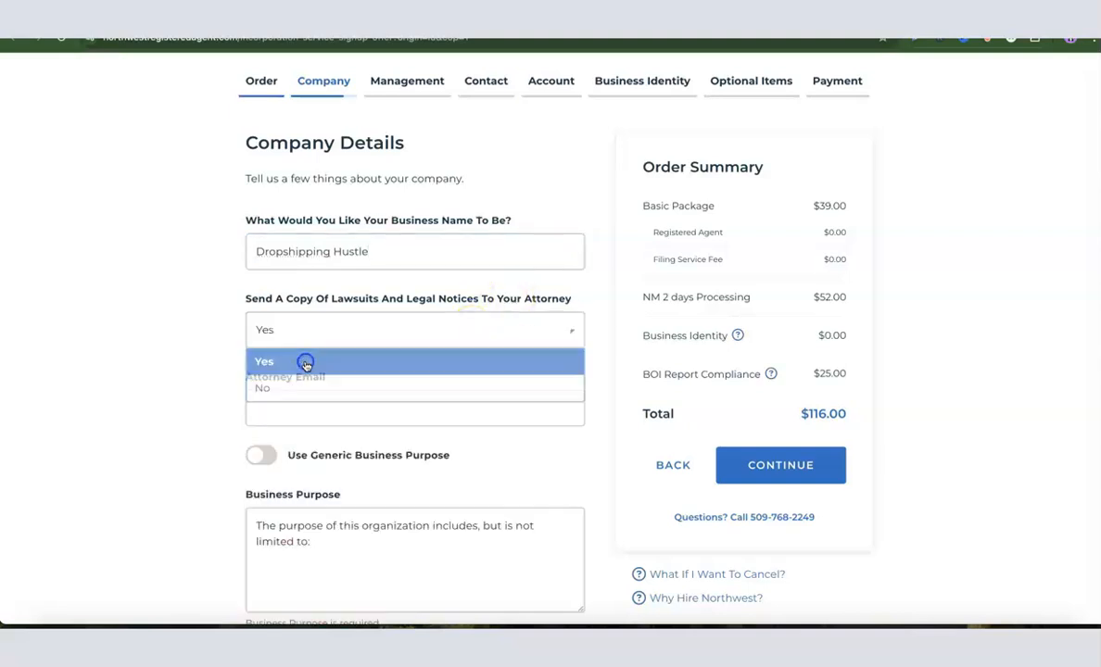
click(312, 411)
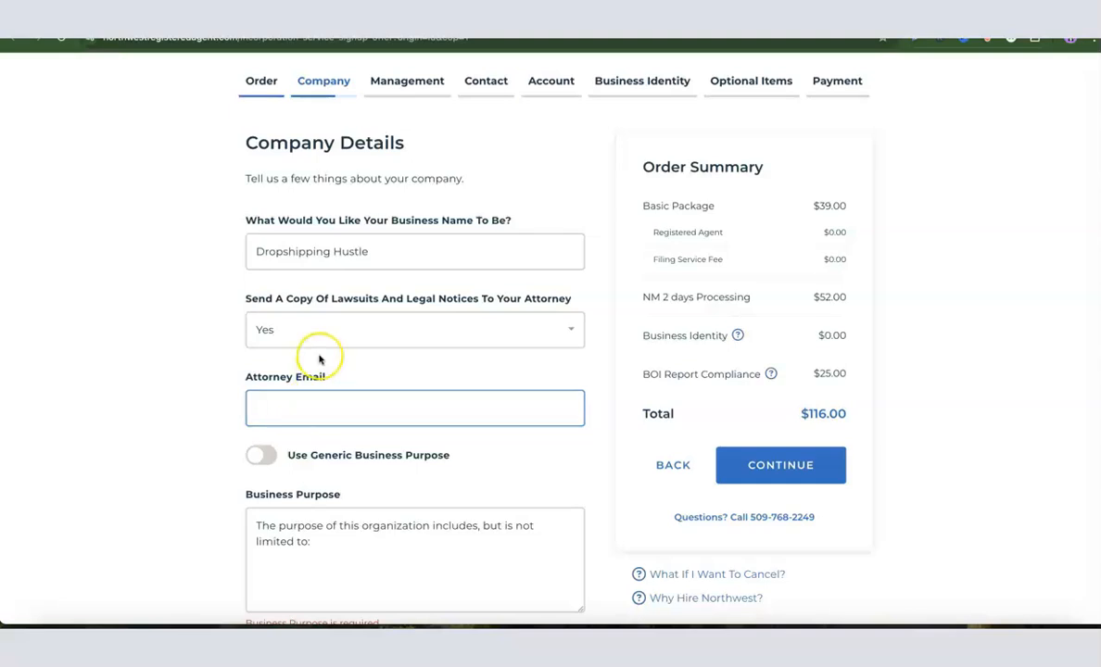
click(335, 326)
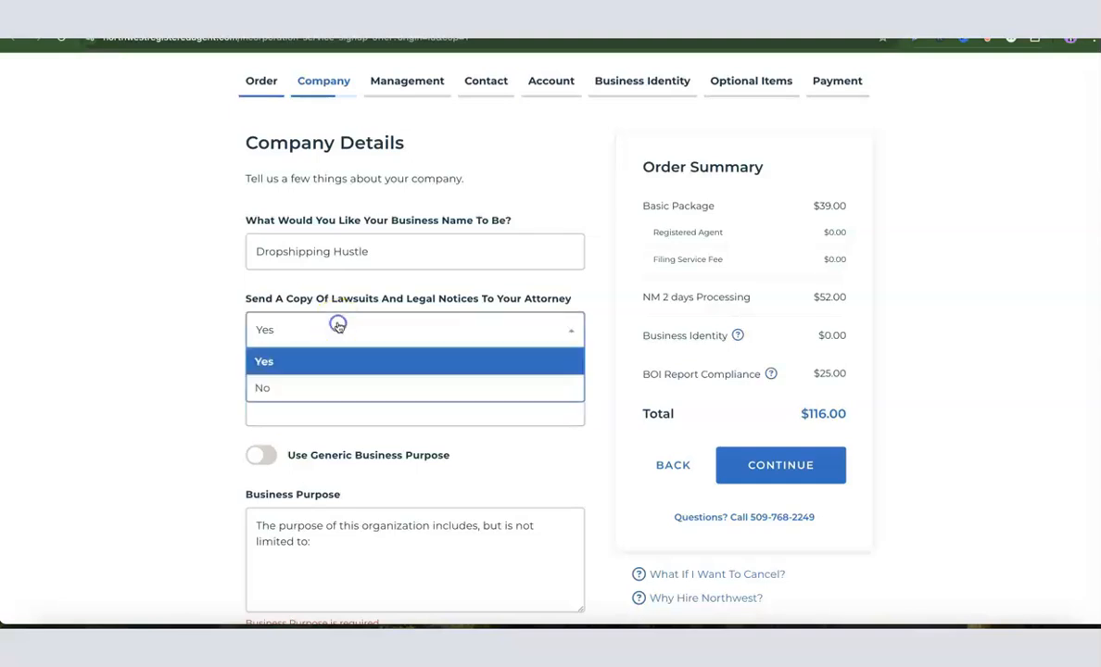
click(269, 390)
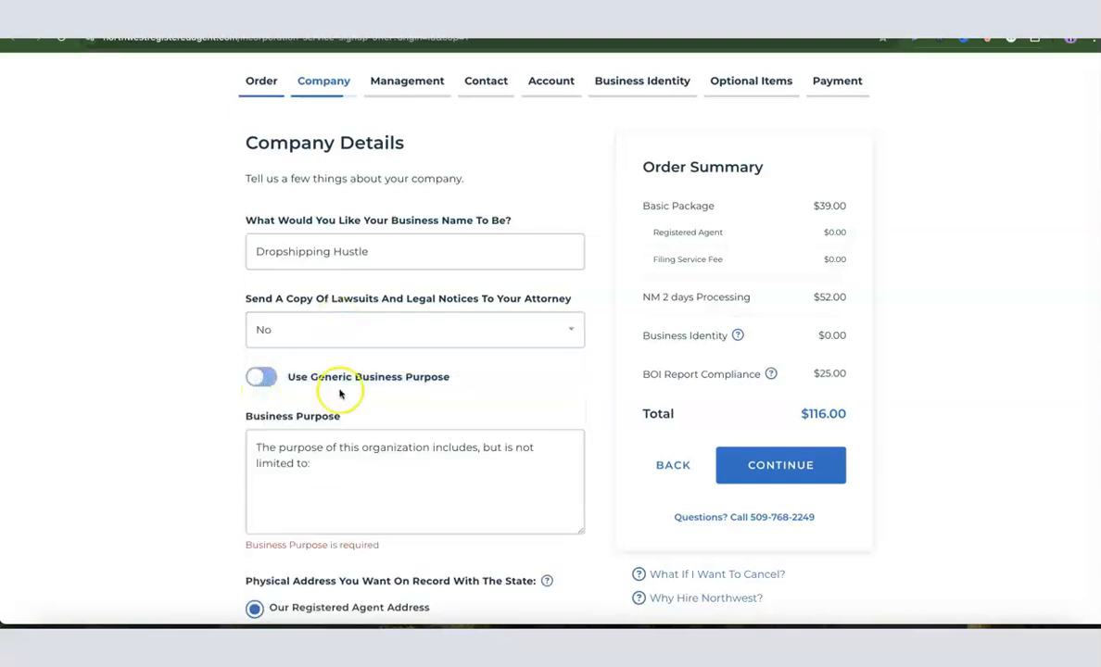
Try the generic business purpose option and switch it off again
scroll(314, 372, down, 1)
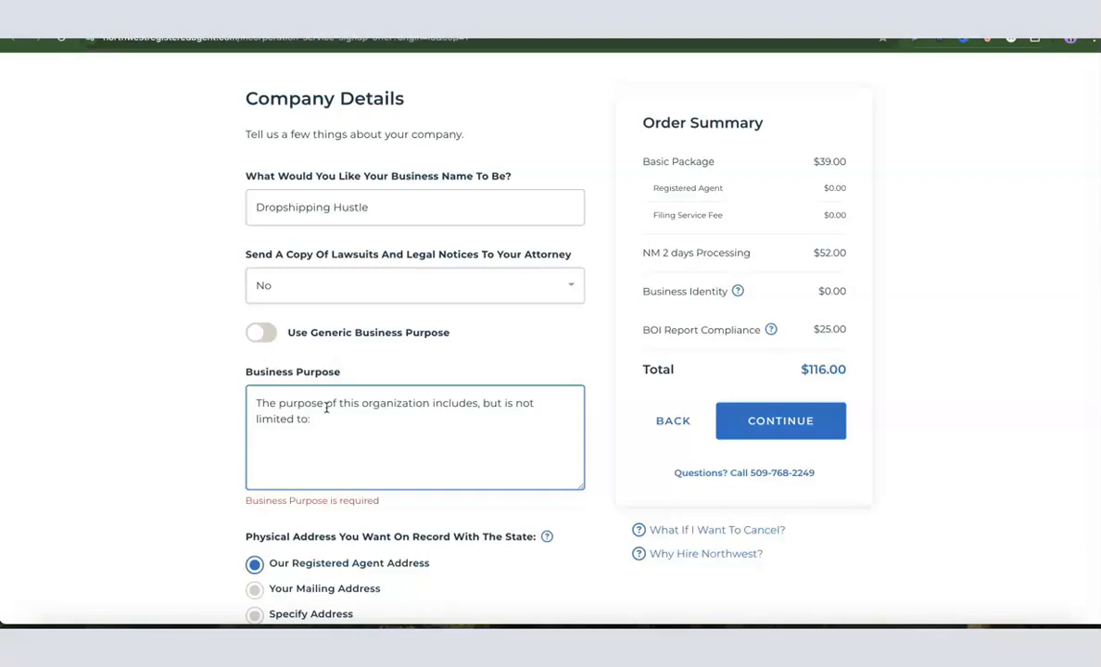
click(176, 403)
click(263, 340)
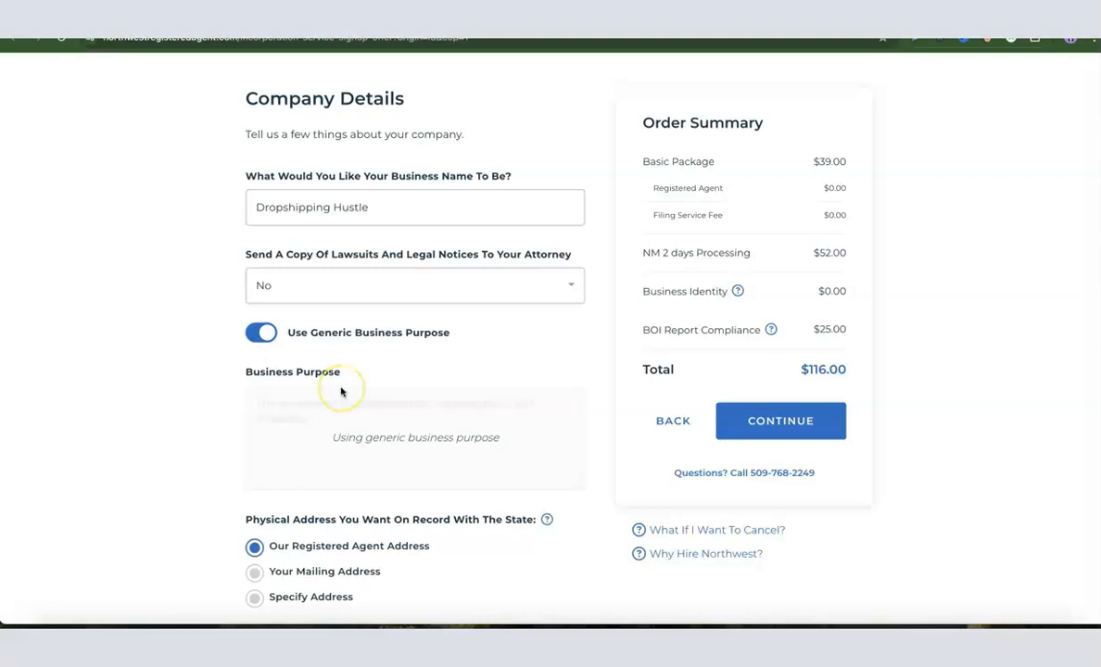
click(264, 334)
Complete the business purpose statement with "ecommerce and sales of general product."
click(354, 433)
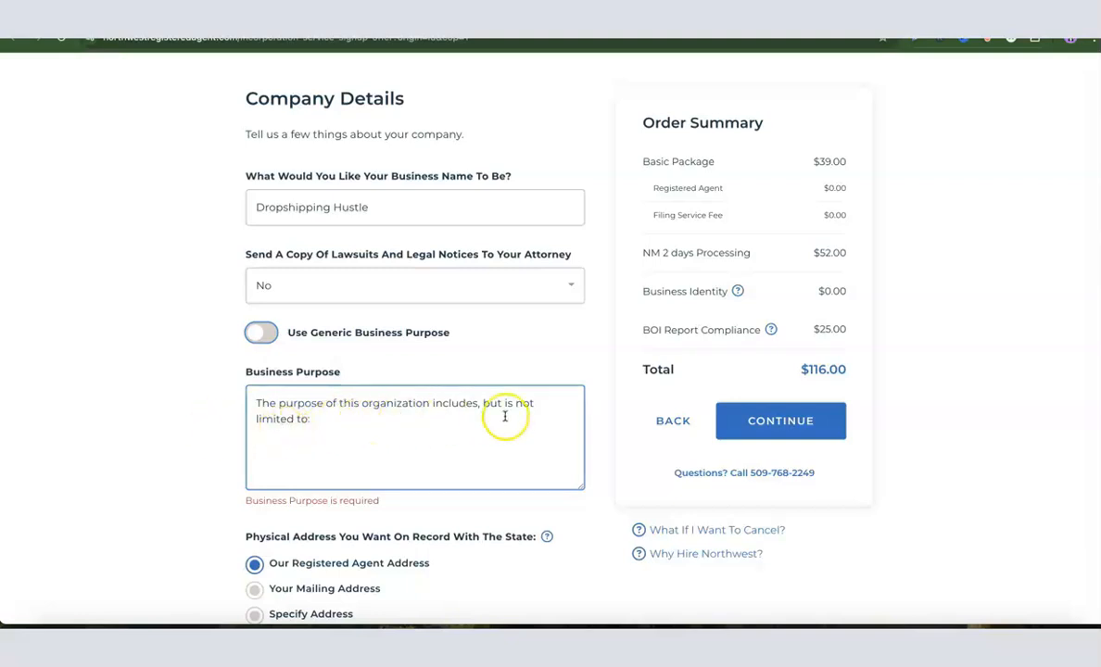
click(345, 421)
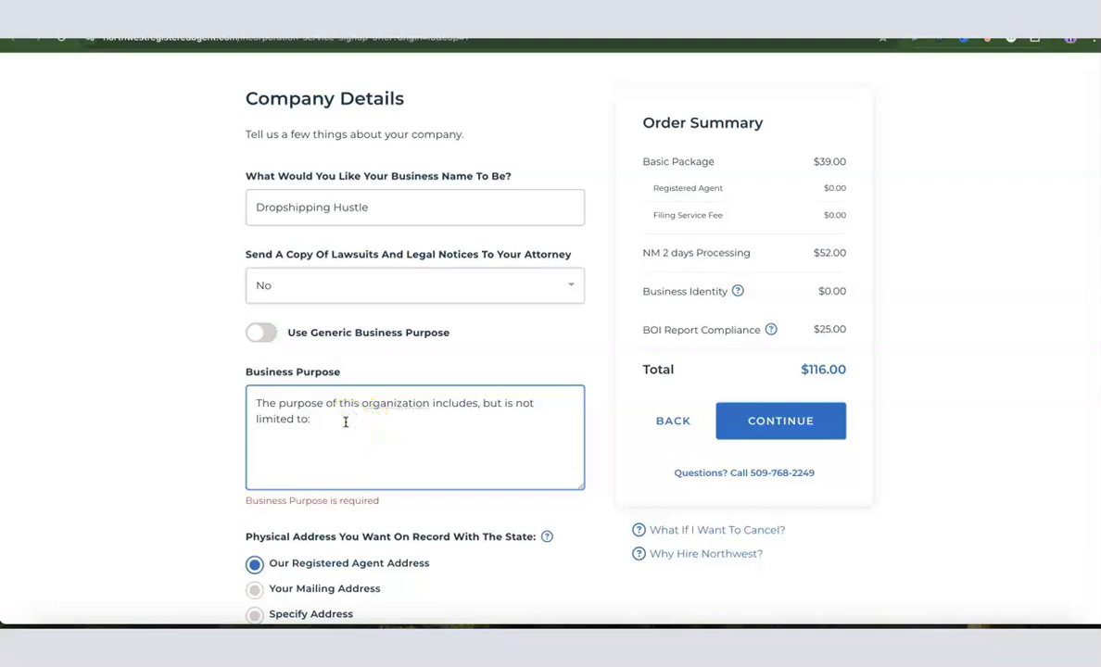
text(ecommerce and sales of general product.)
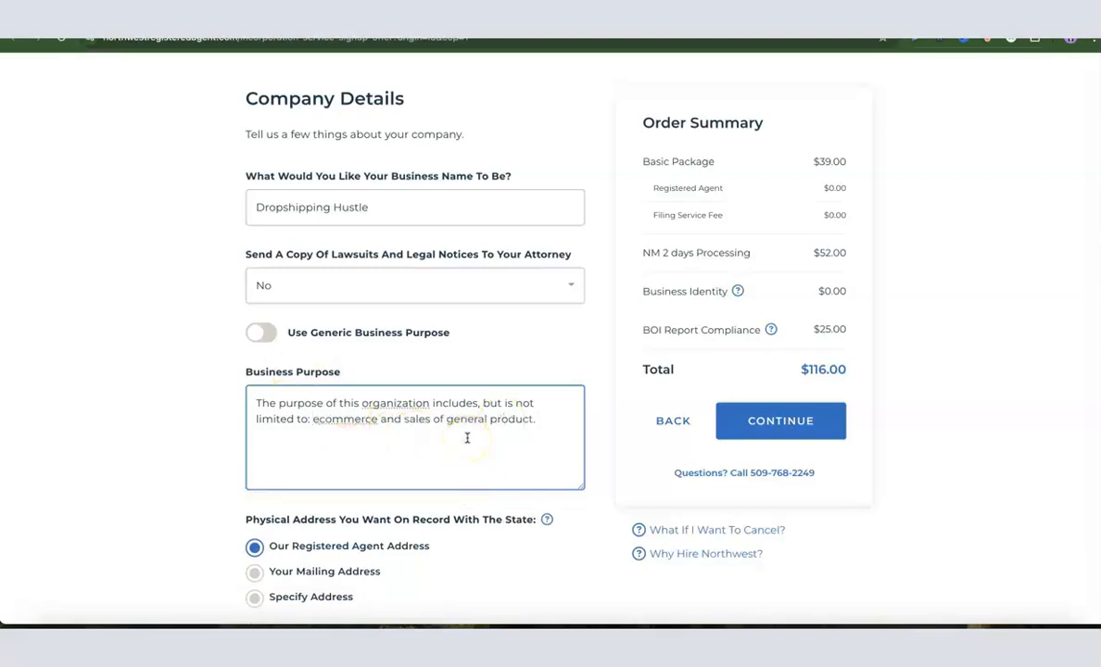
click(228, 393)
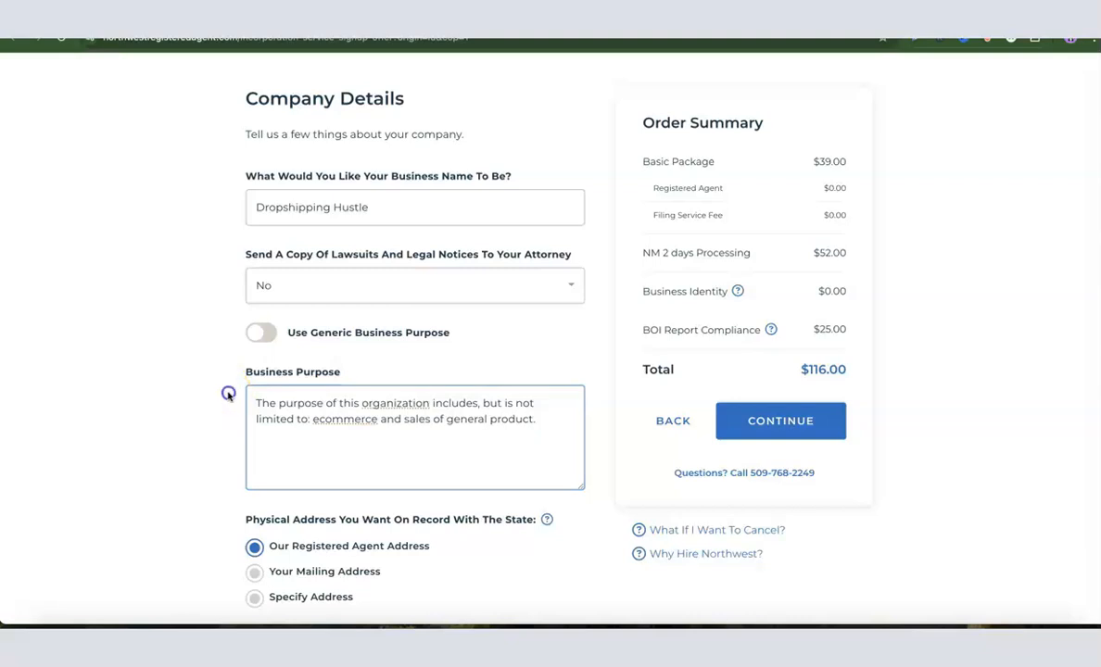
Keep the registered agent address for both the physical and mailing addresses on record, and continue to company management
scroll(329, 372, down, 3)
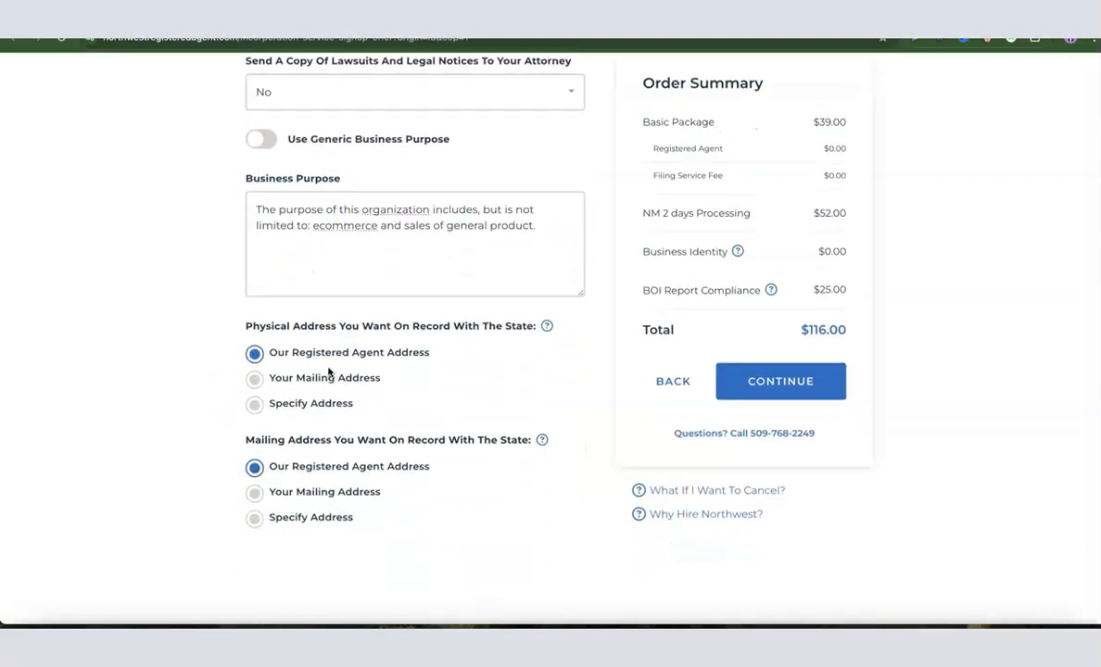
click(336, 371)
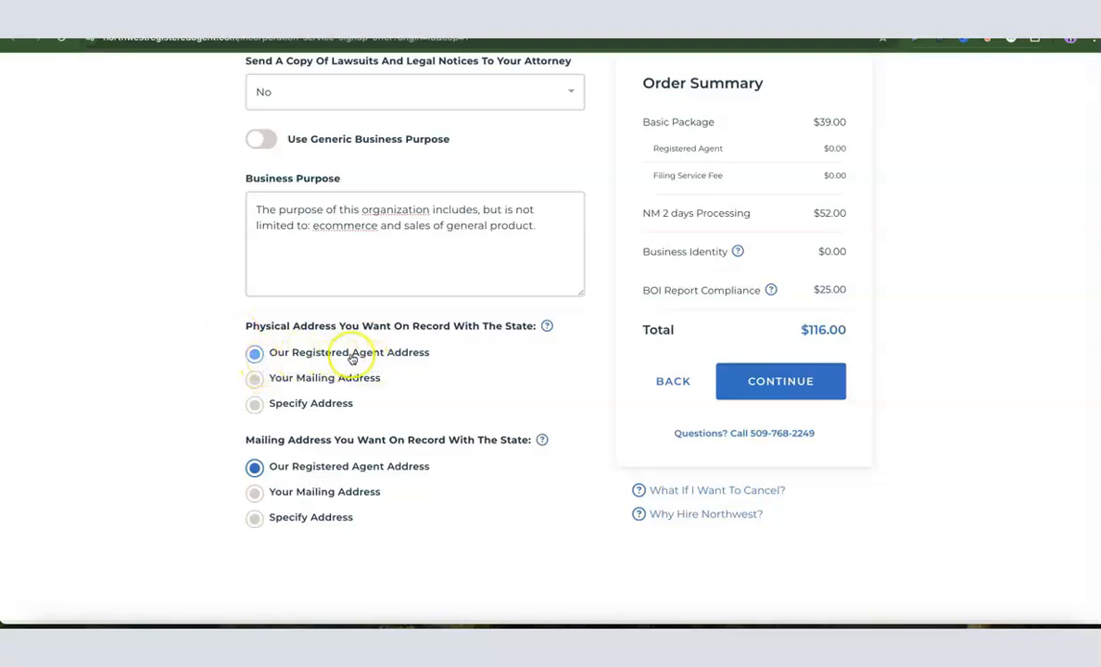
scroll(416, 364, down, 1)
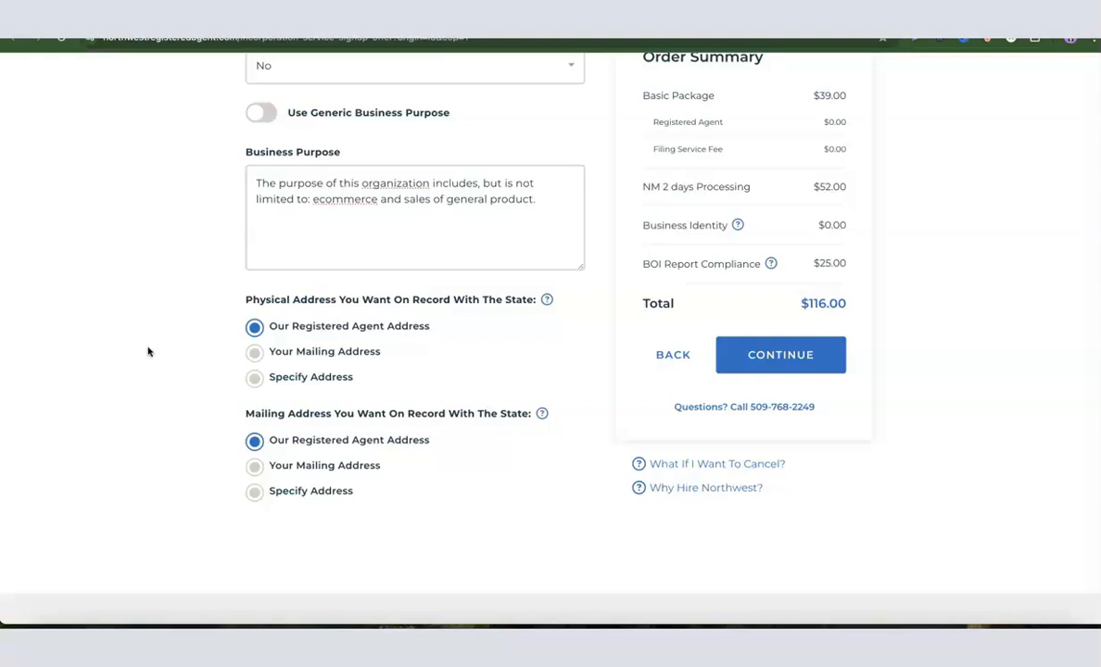
scroll(162, 366, up, 3)
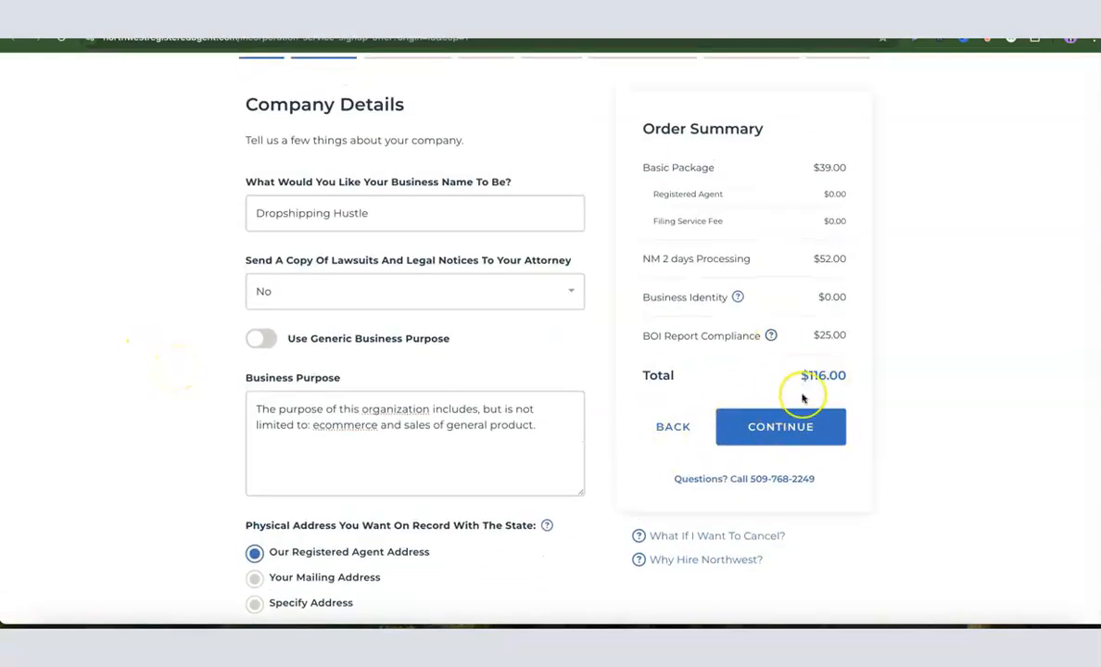
scroll(803, 398, down, 1)
click(776, 418)
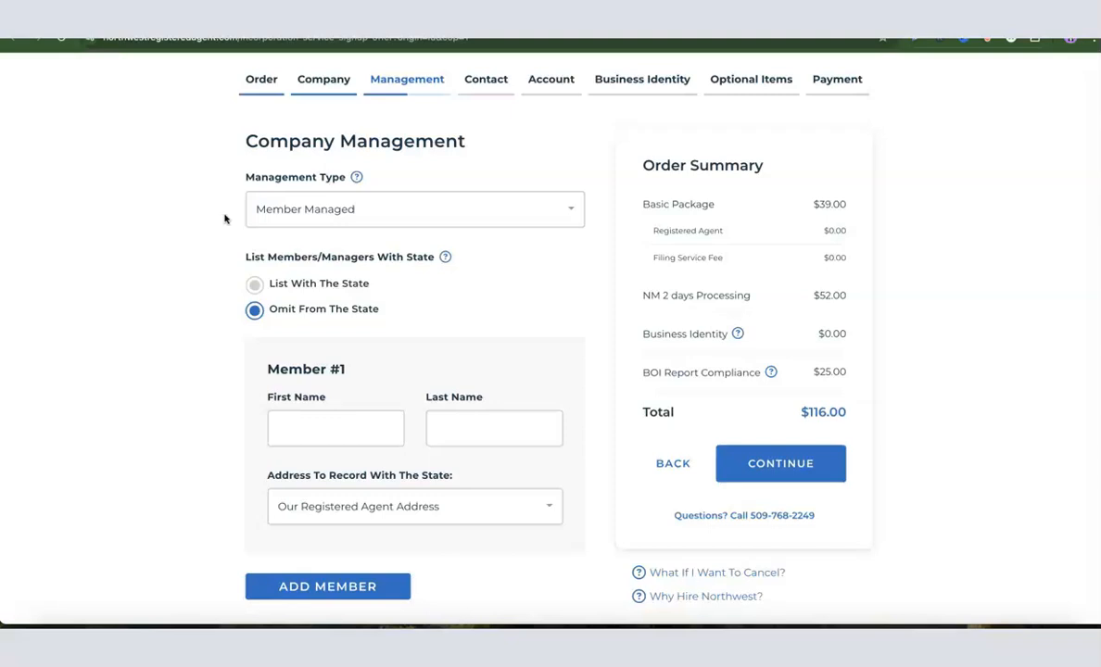
Set the management type to Member Managed and omit the members from the state record
click(303, 213)
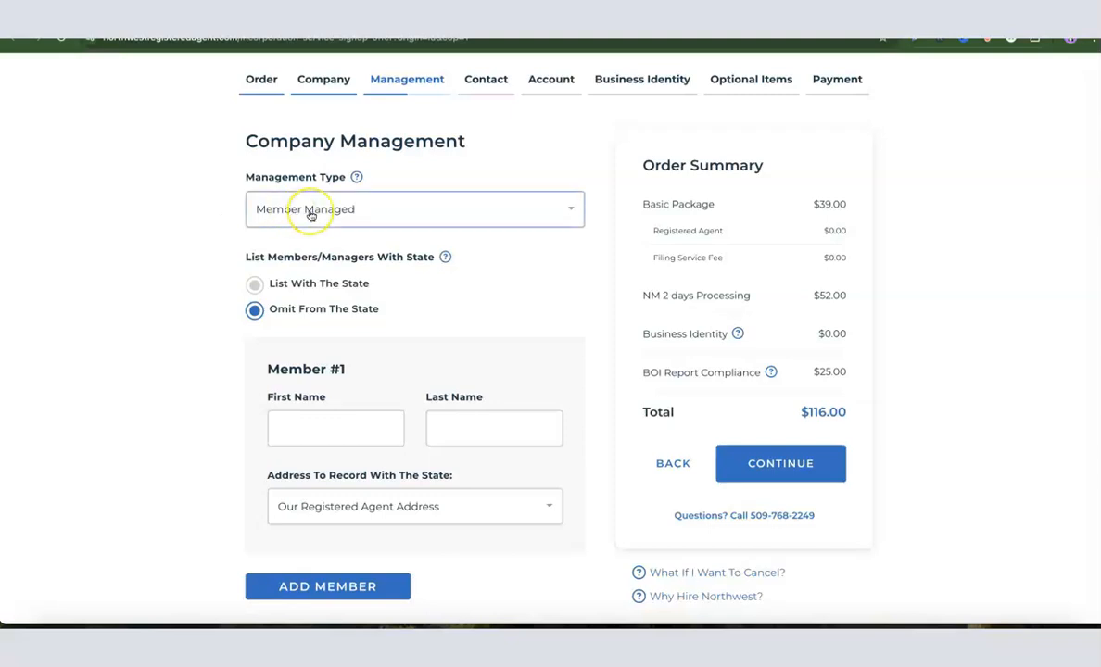
click(311, 214)
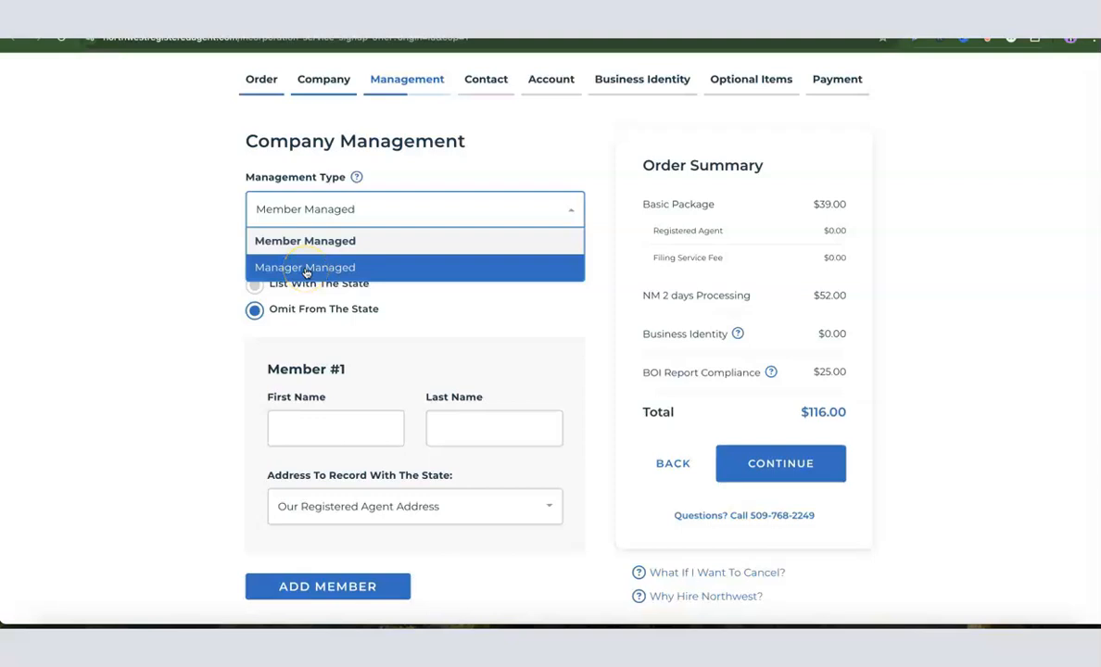
click(289, 241)
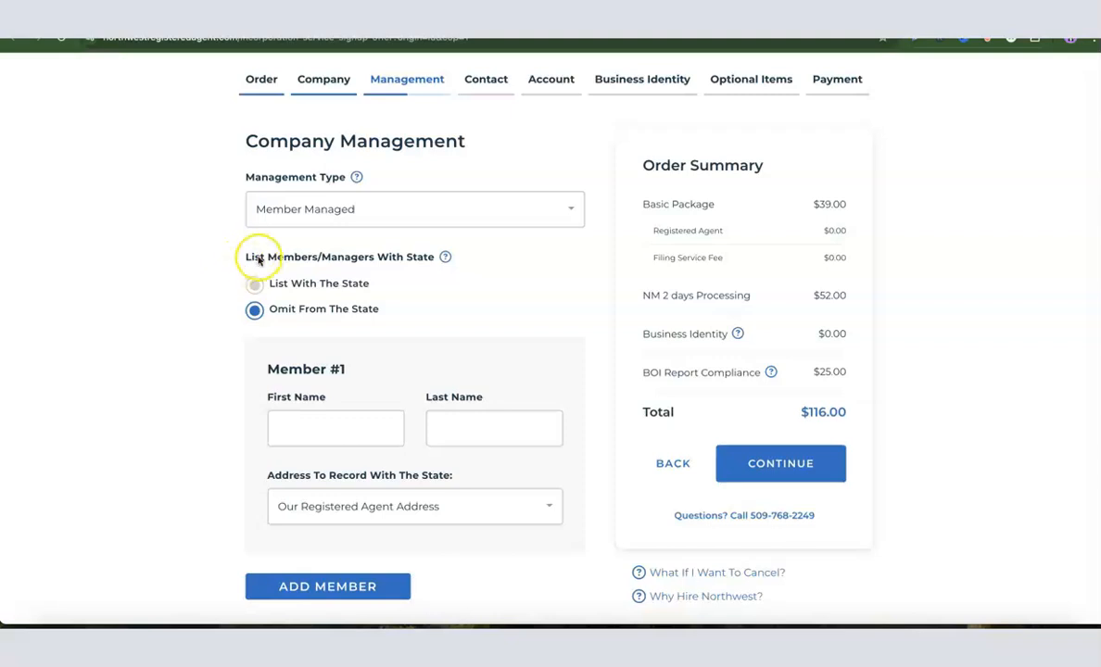
click(257, 308)
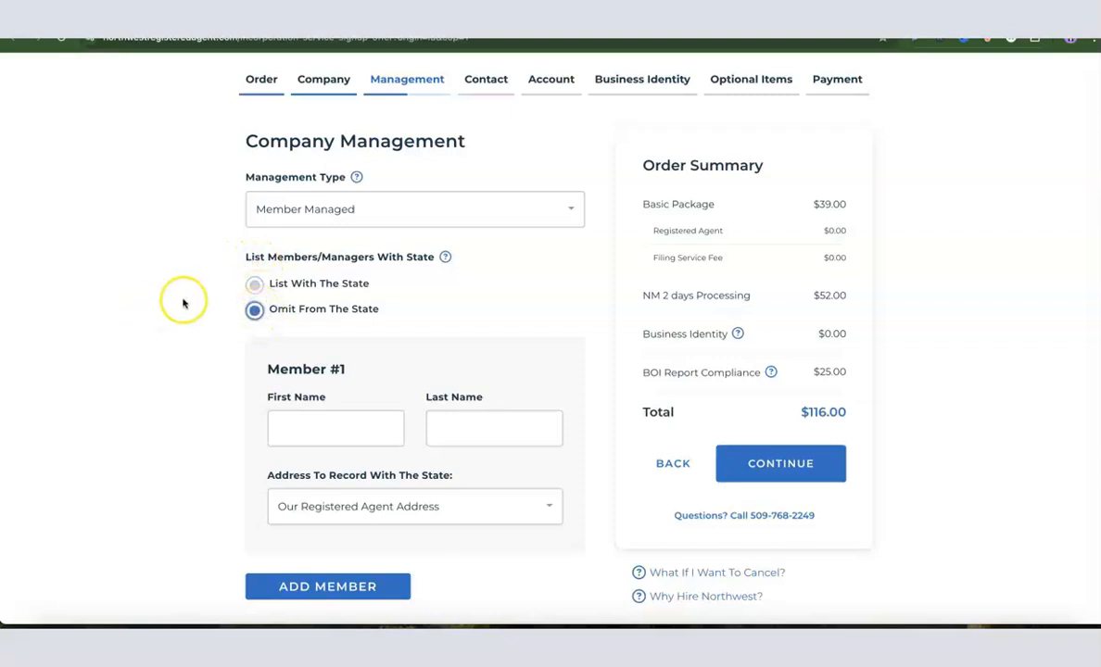
Enter the first and last name of Member #1
scroll(278, 325, down, 1)
click(312, 419)
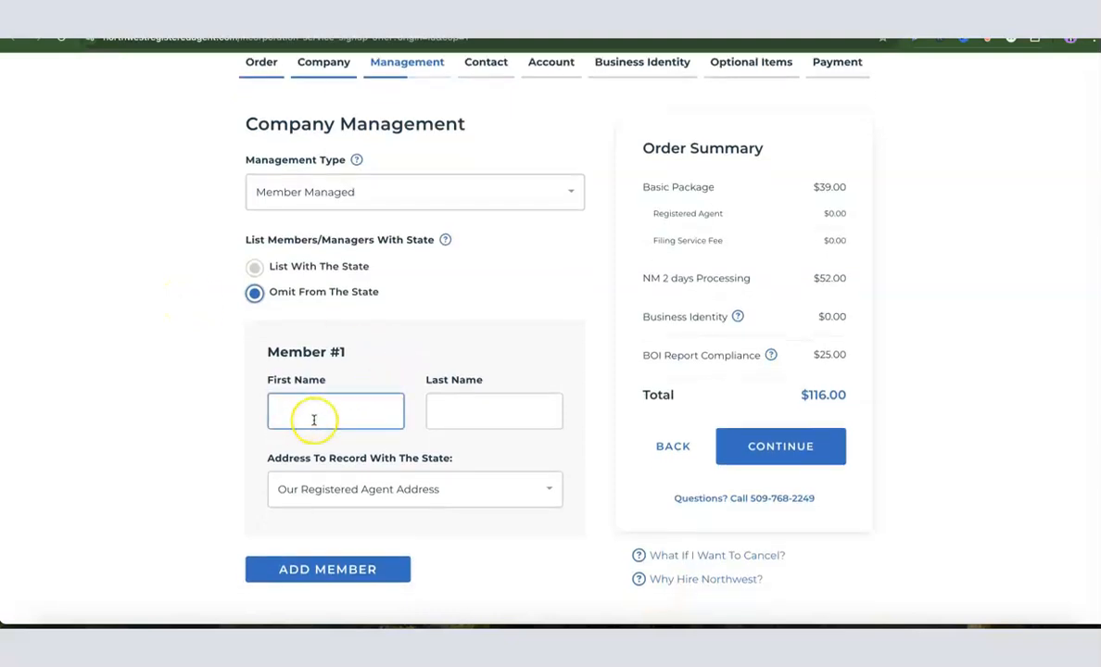
click(508, 412)
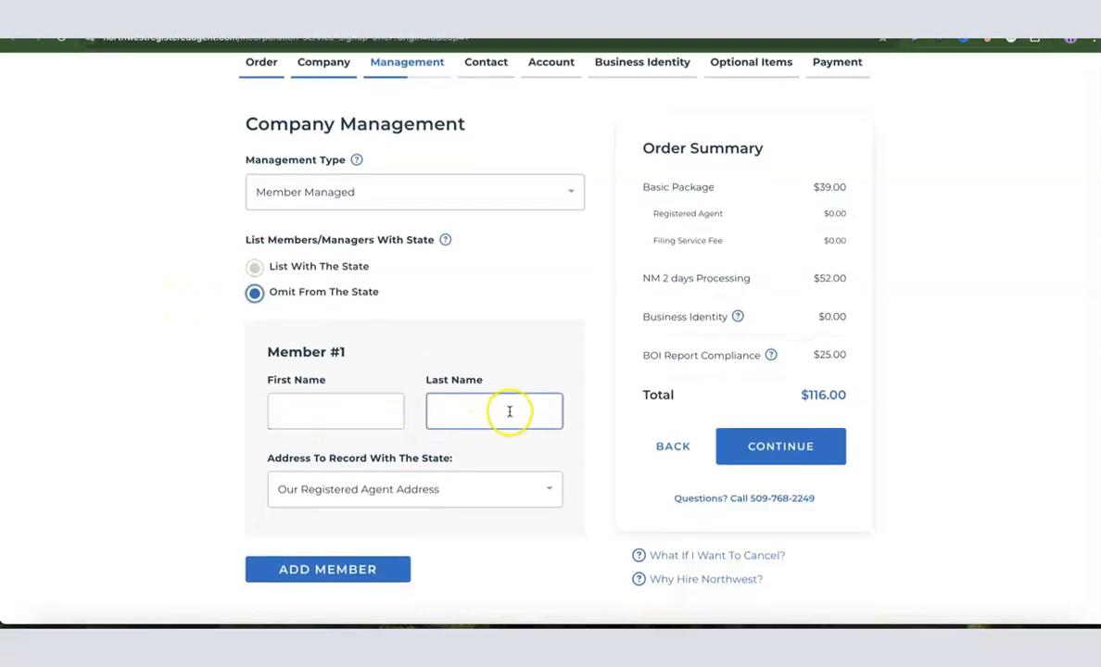
click(318, 418)
click(491, 420)
scroll(479, 420, down, 1)
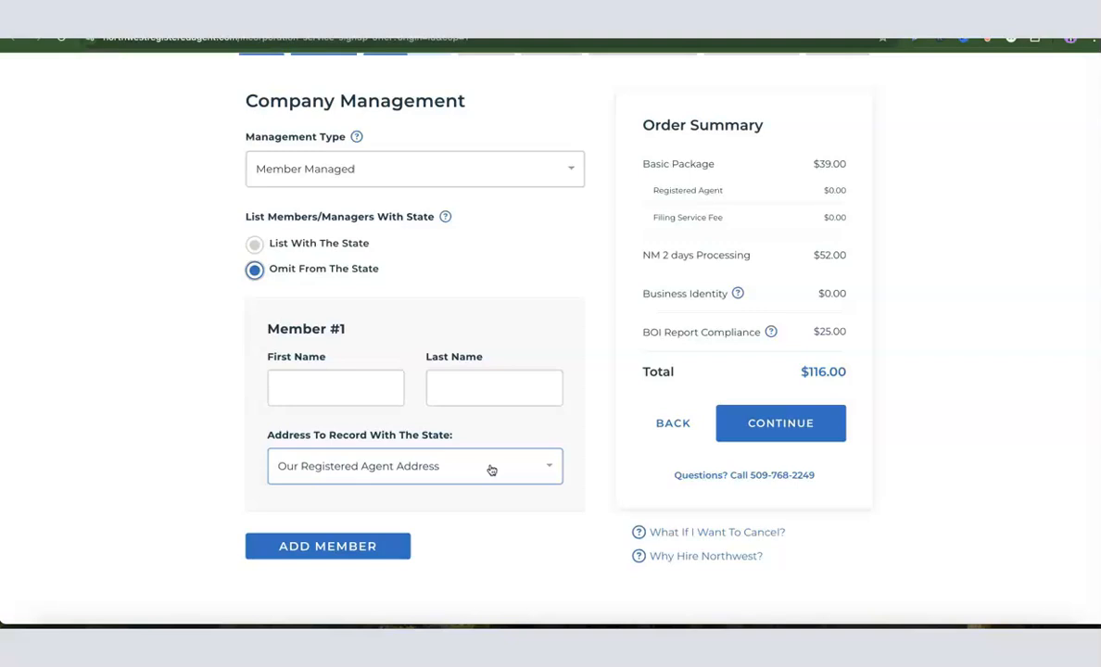
click(356, 399)
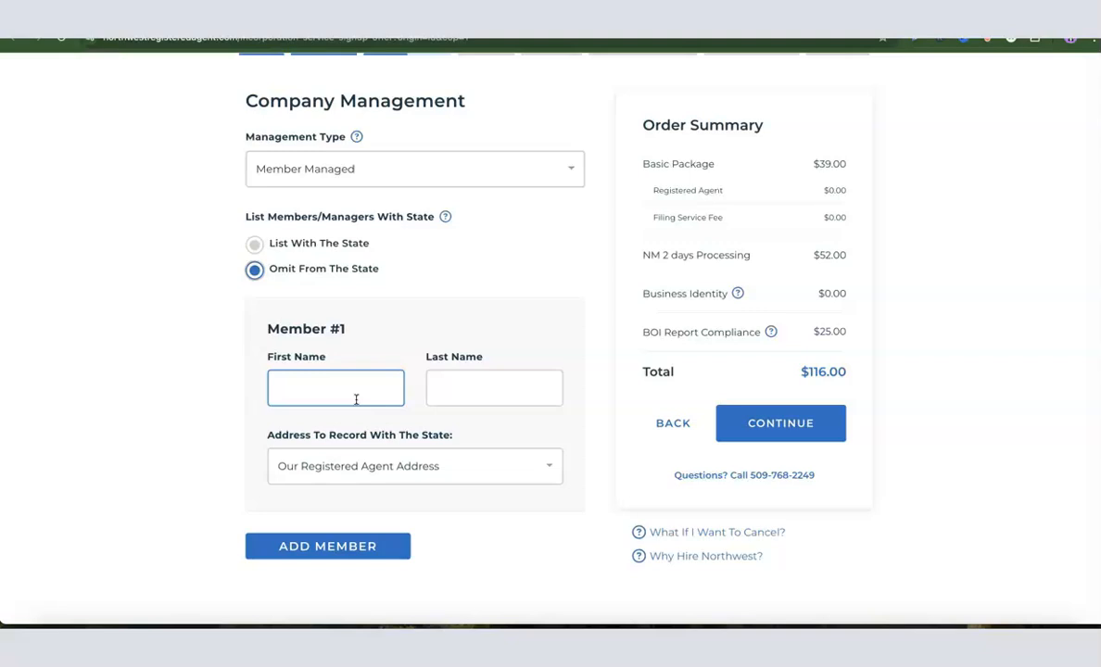
click(360, 474)
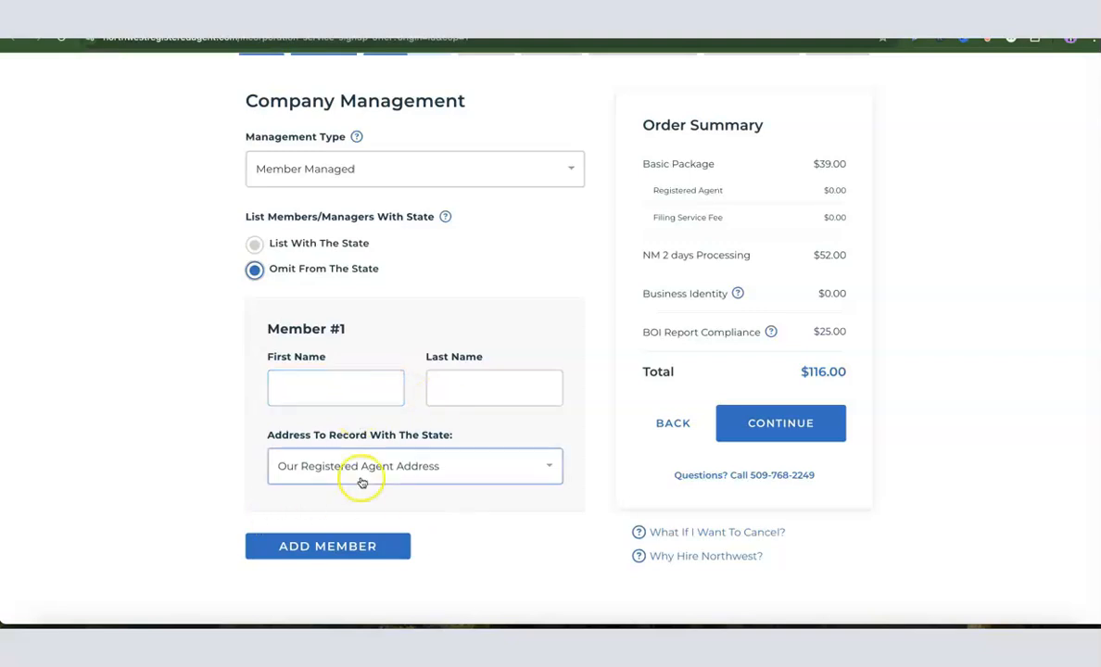
scroll(389, 474, down, 1)
scroll(397, 468, down, 1)
scroll(393, 464, up, 3)
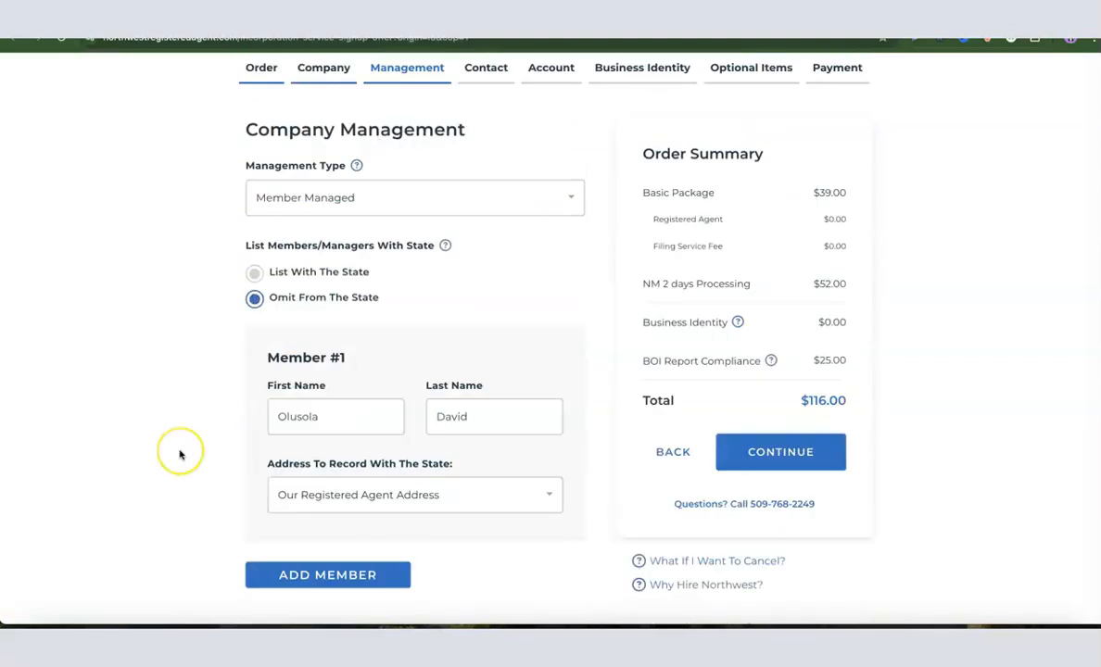
scroll(184, 447, down, 1)
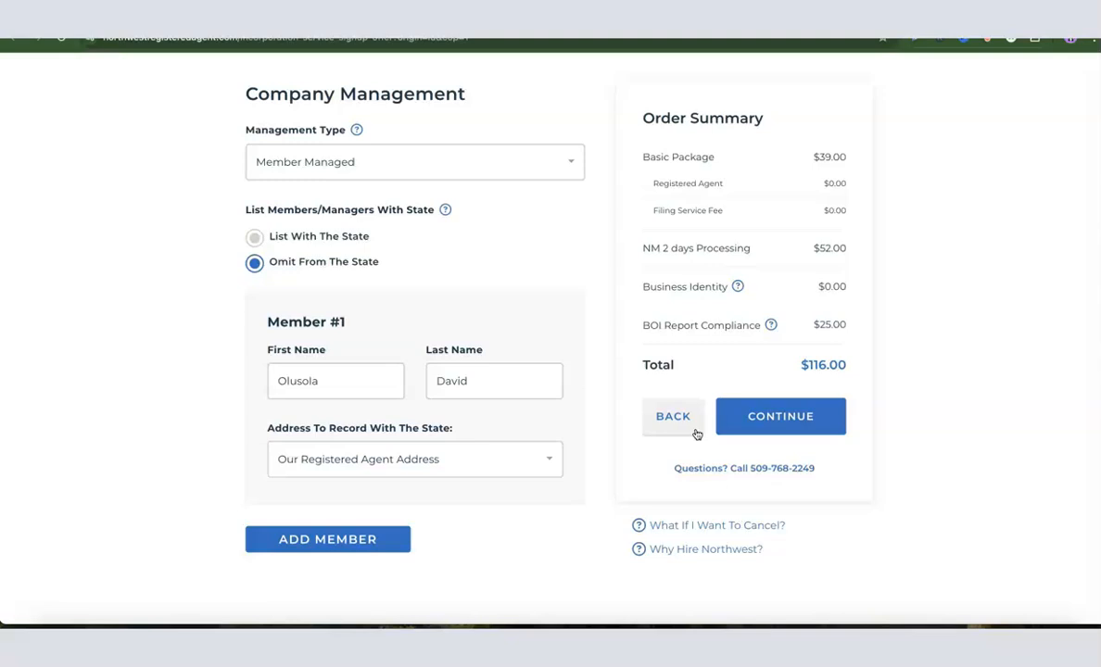
click(543, 458)
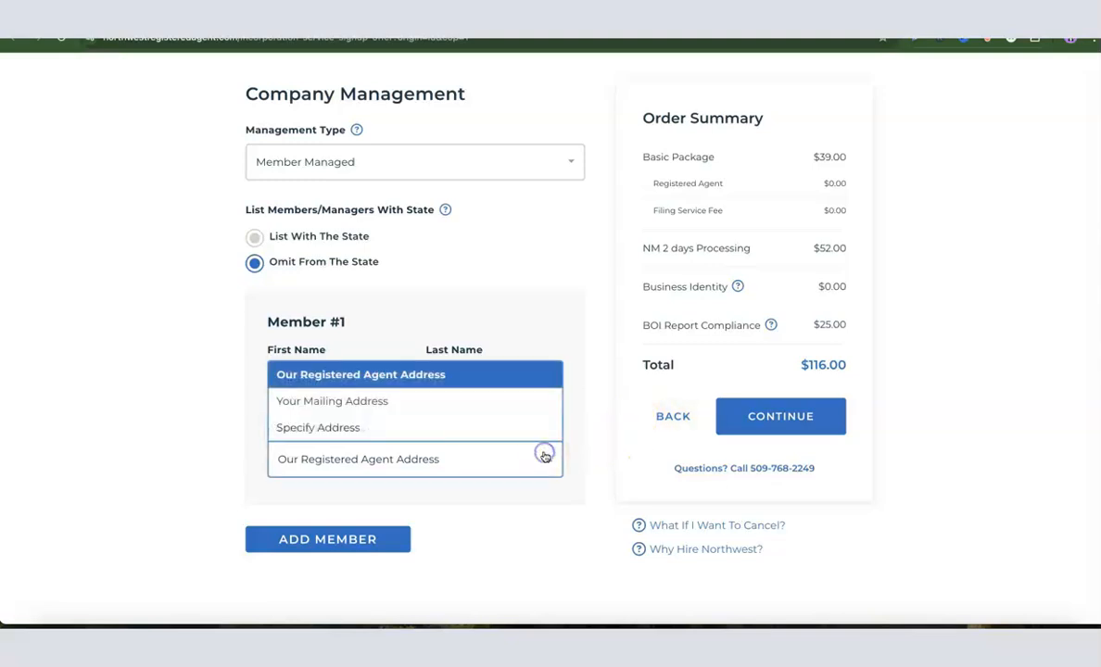
click(359, 432)
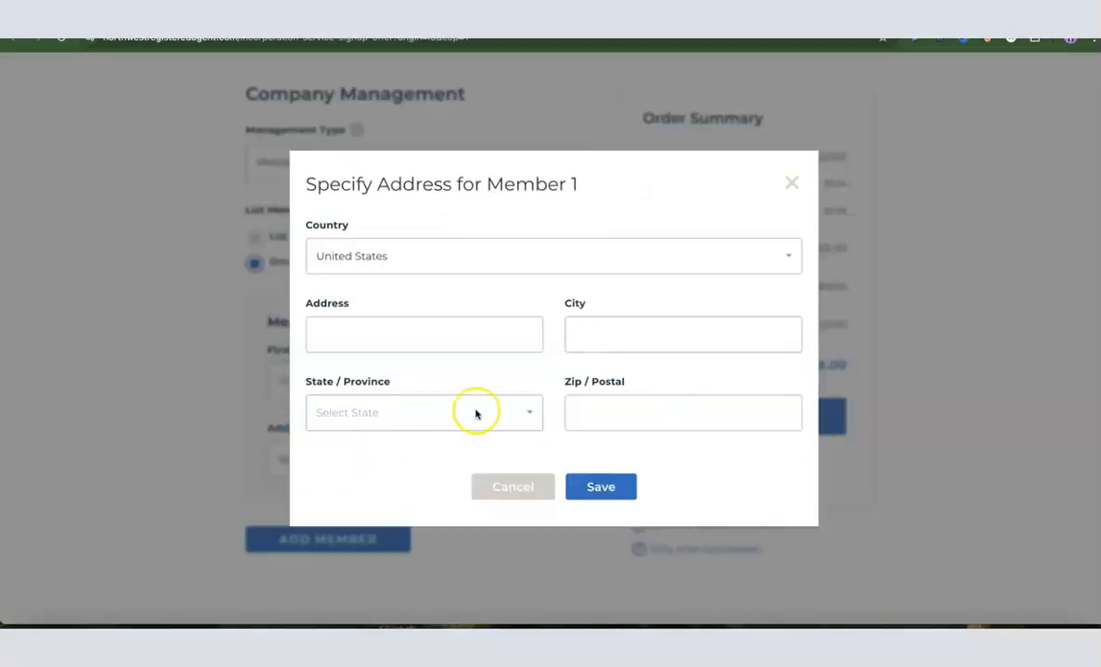
click(519, 331)
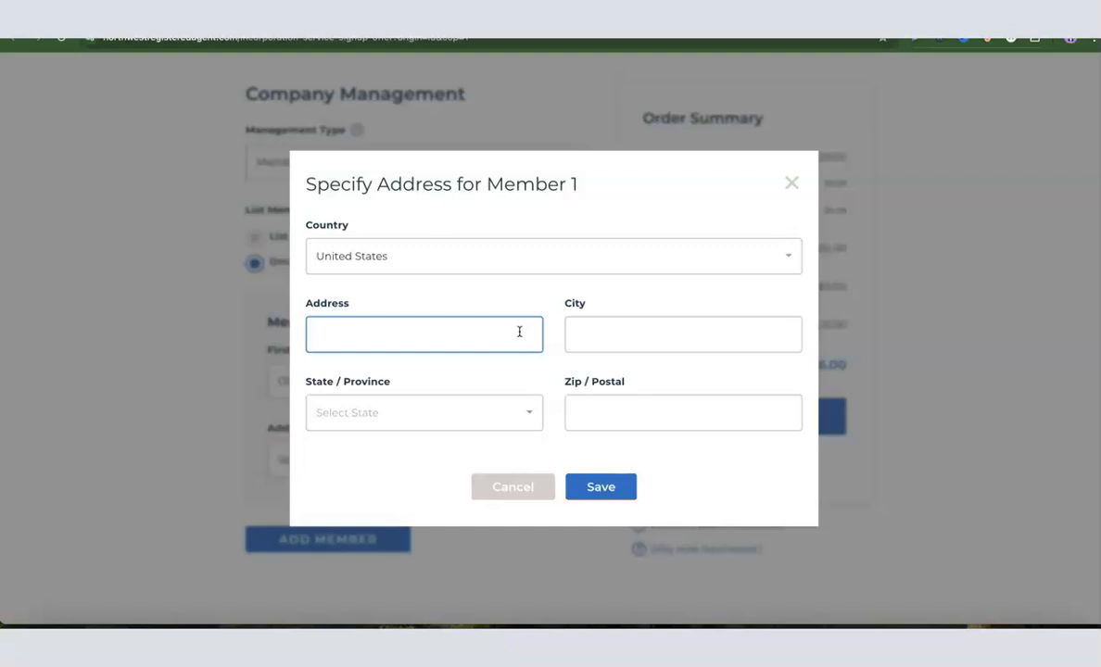
click(791, 183)
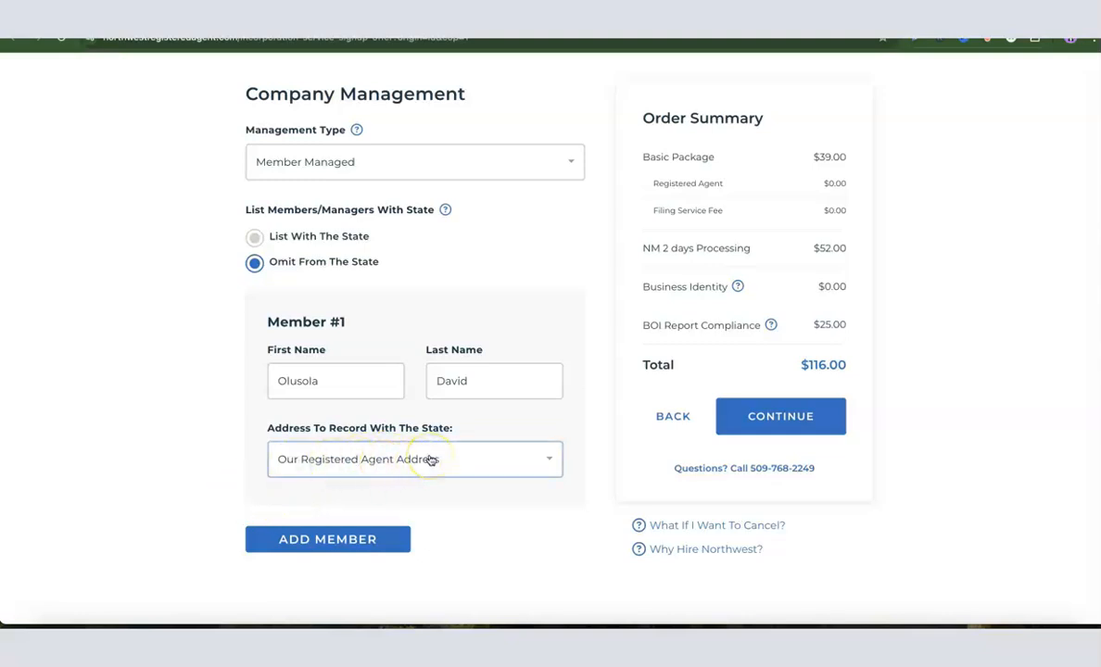
Keep the registered agent address as Member #1's address on record and continue to the contact details
scroll(823, 344, up, 1)
scroll(818, 339, down, 1)
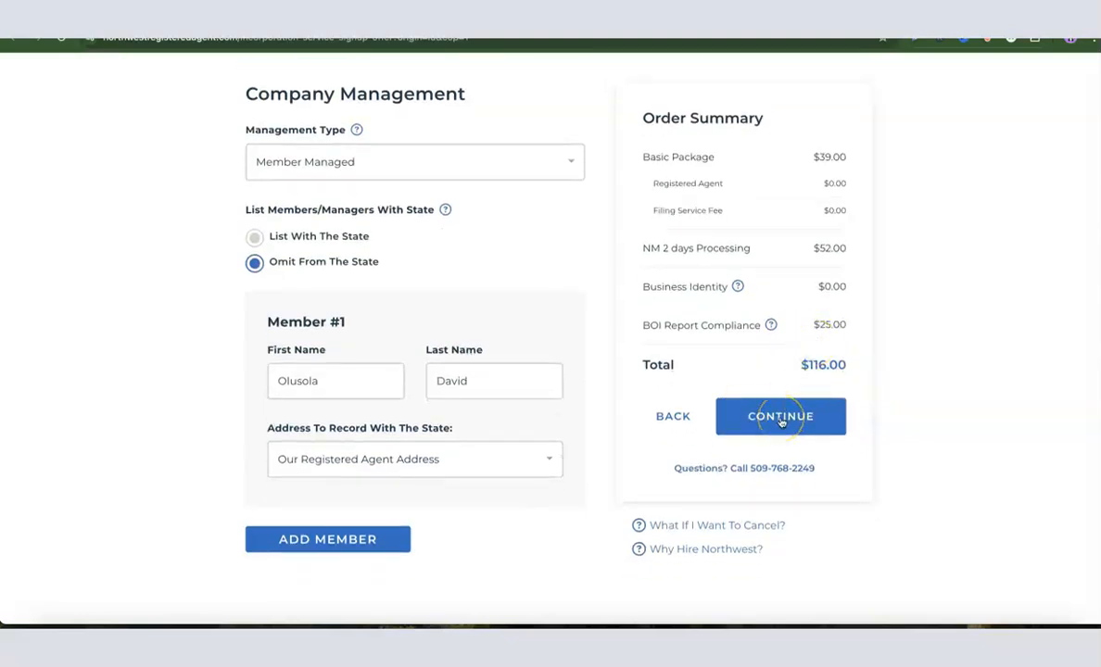
click(780, 419)
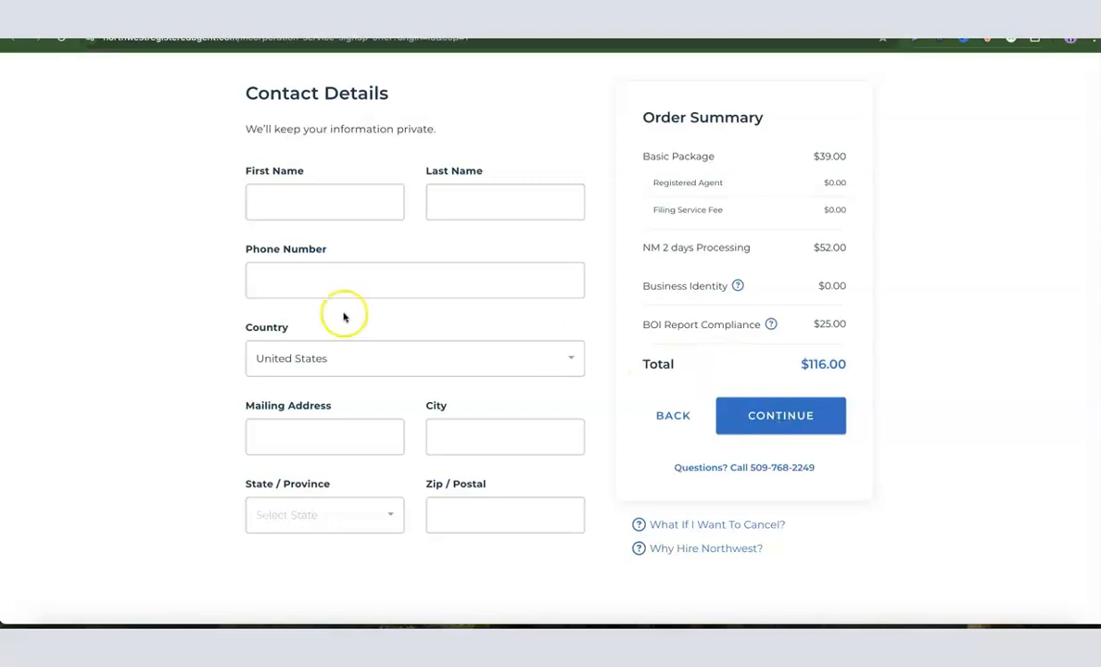
Examine the required contact fields: first and last name, phone number, country, mailing address, city, state and zip
click(315, 200)
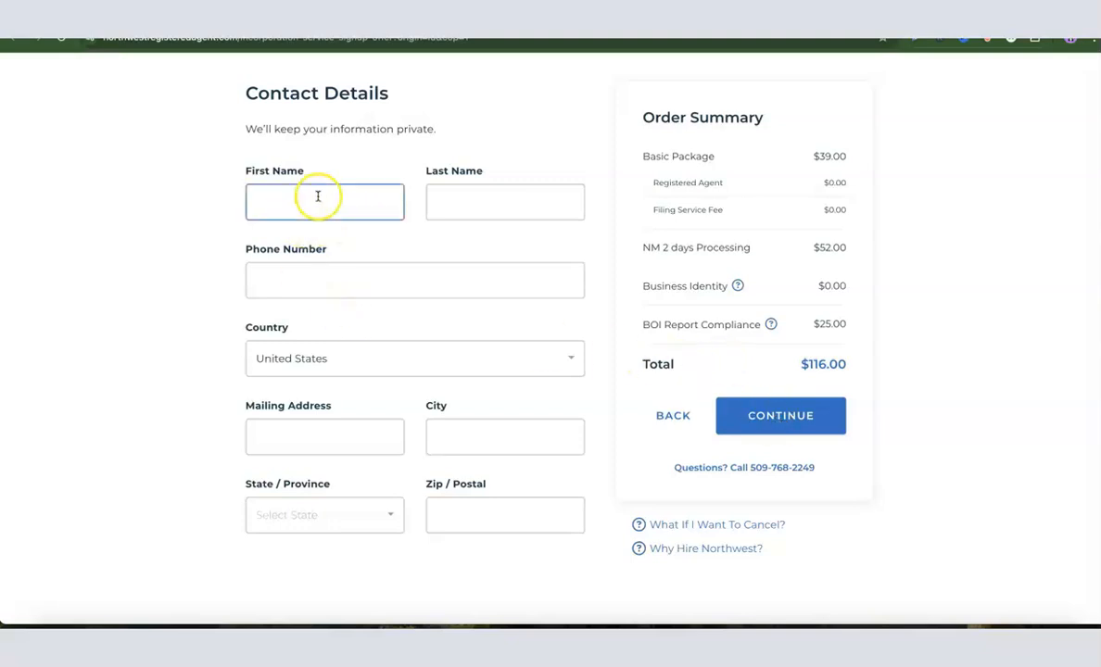
click(510, 210)
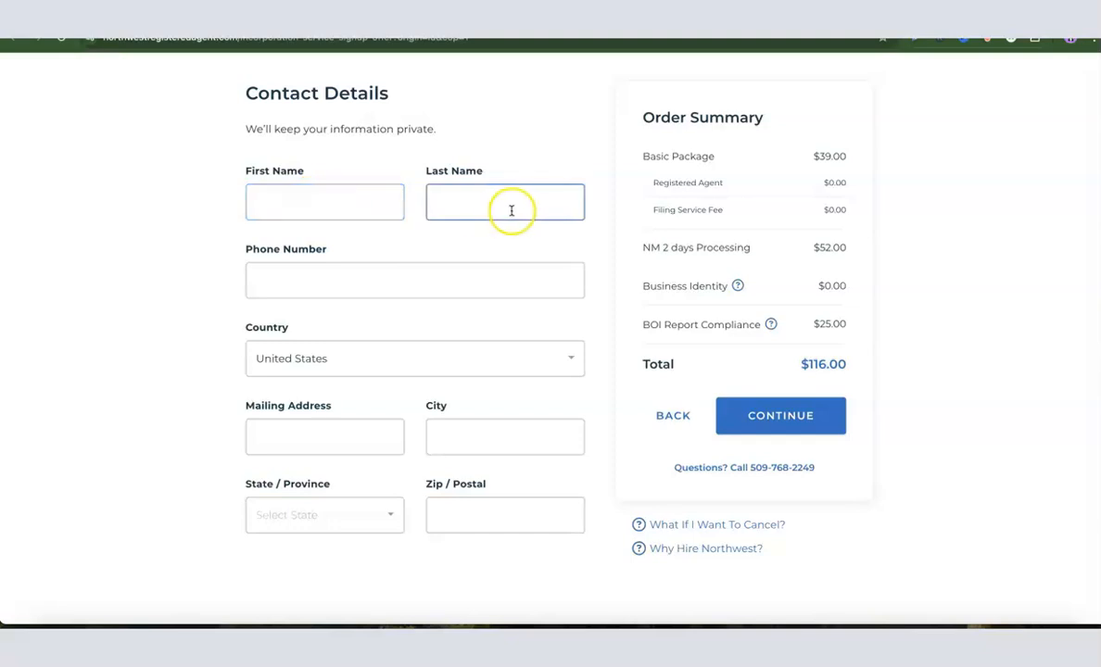
click(339, 283)
click(297, 363)
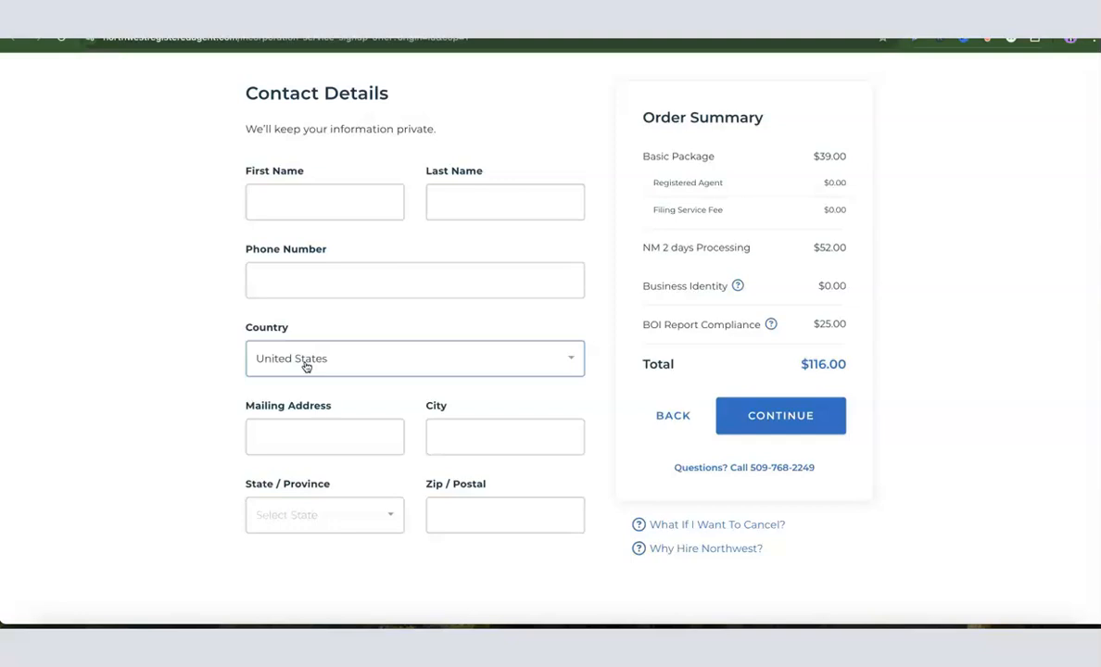
click(288, 443)
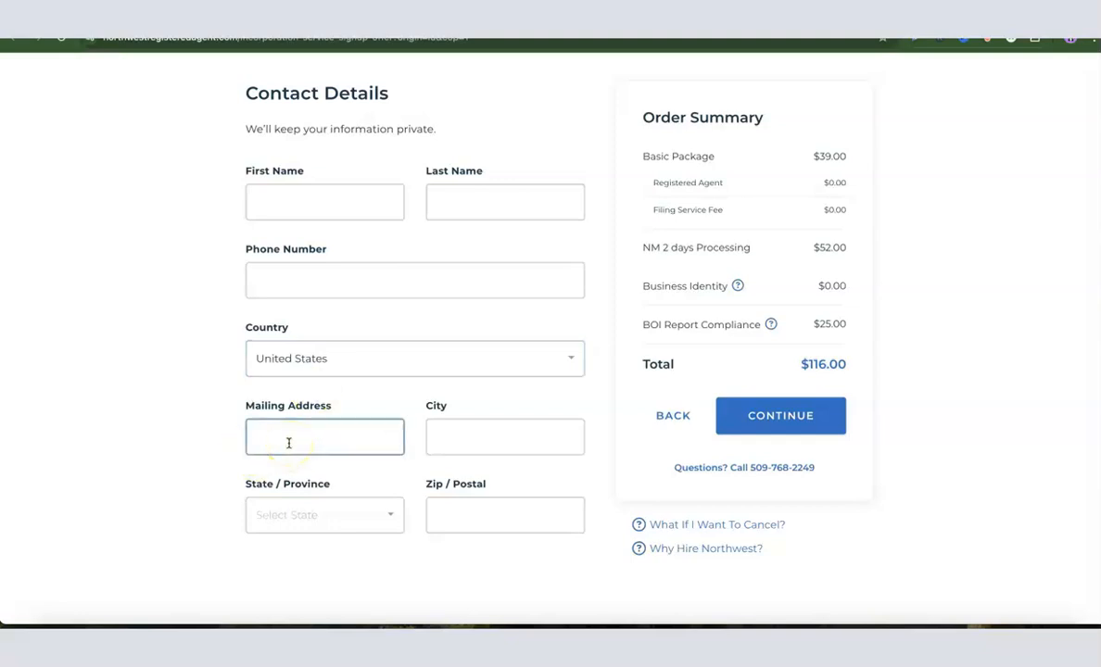
click(470, 449)
click(327, 522)
click(475, 521)
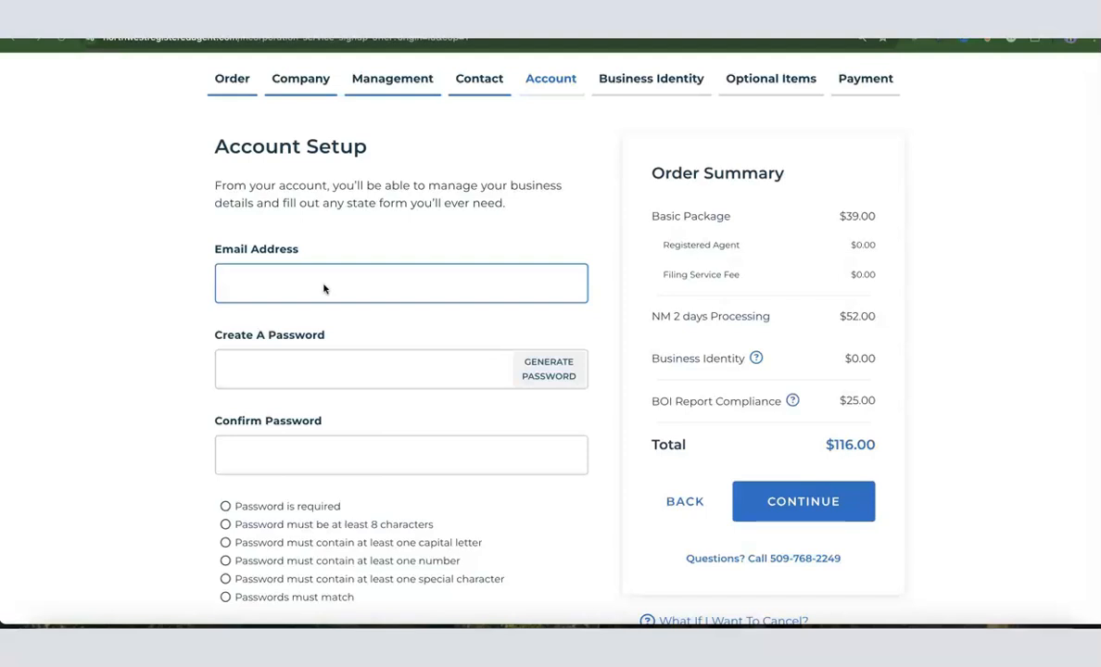
Enter the account's email address and generate a password for the new account
click(269, 283)
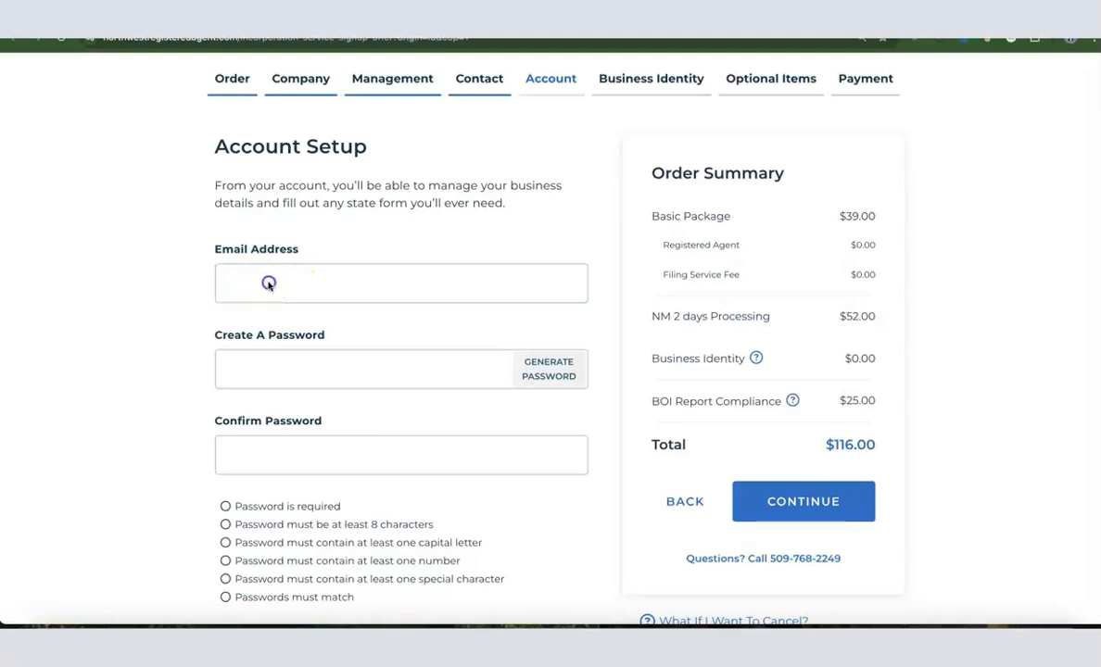
key(ctrl+v)
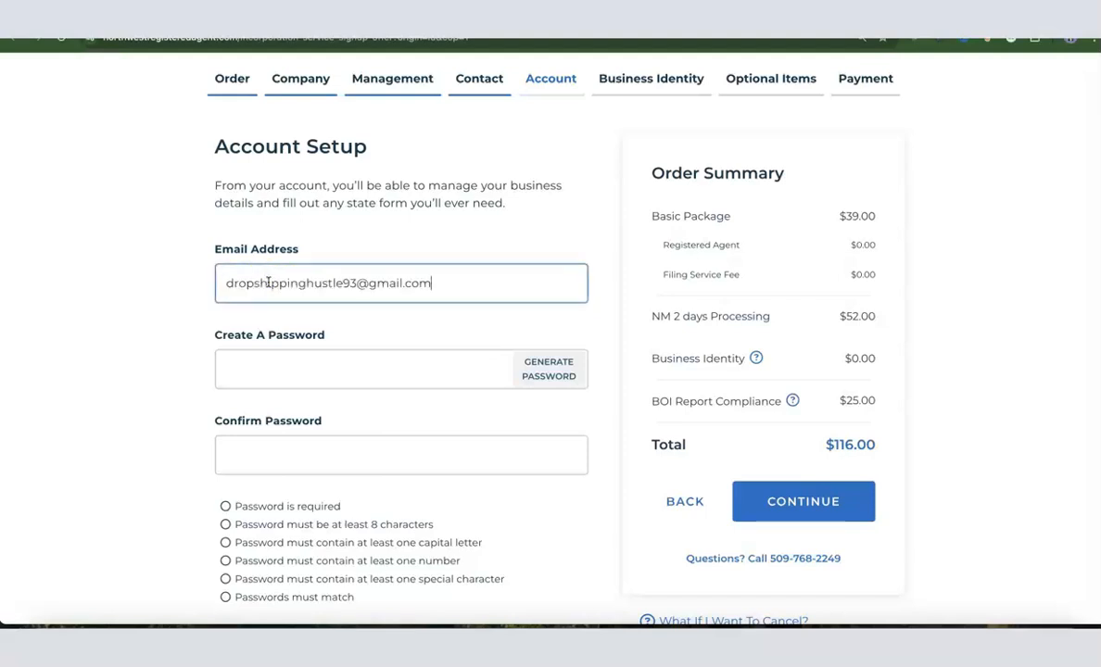
click(275, 378)
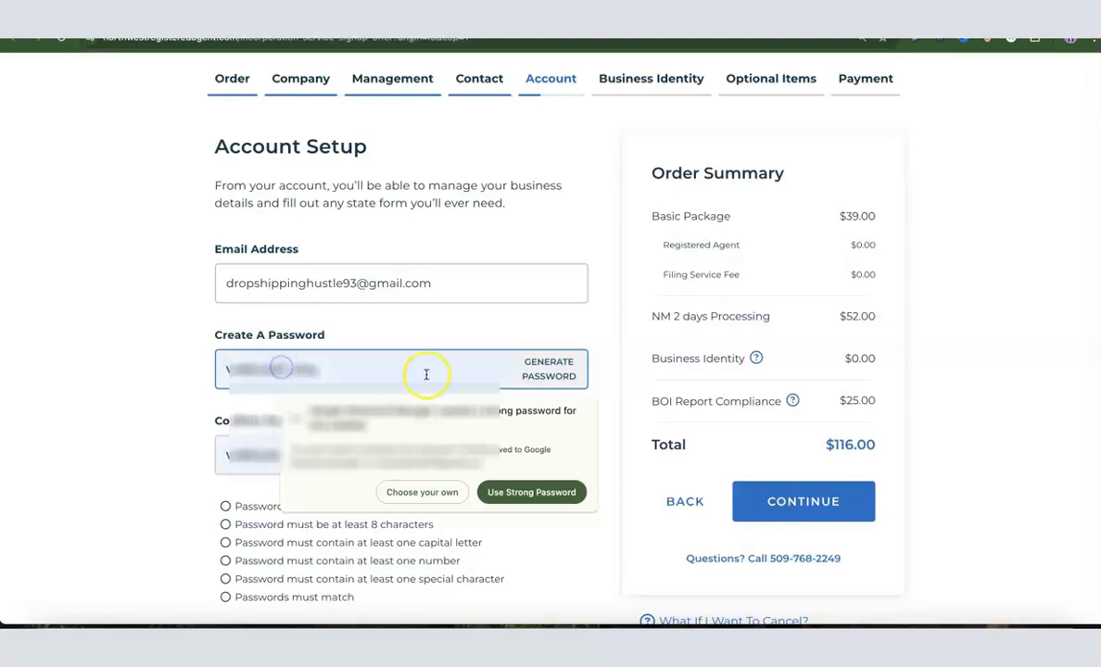
click(539, 378)
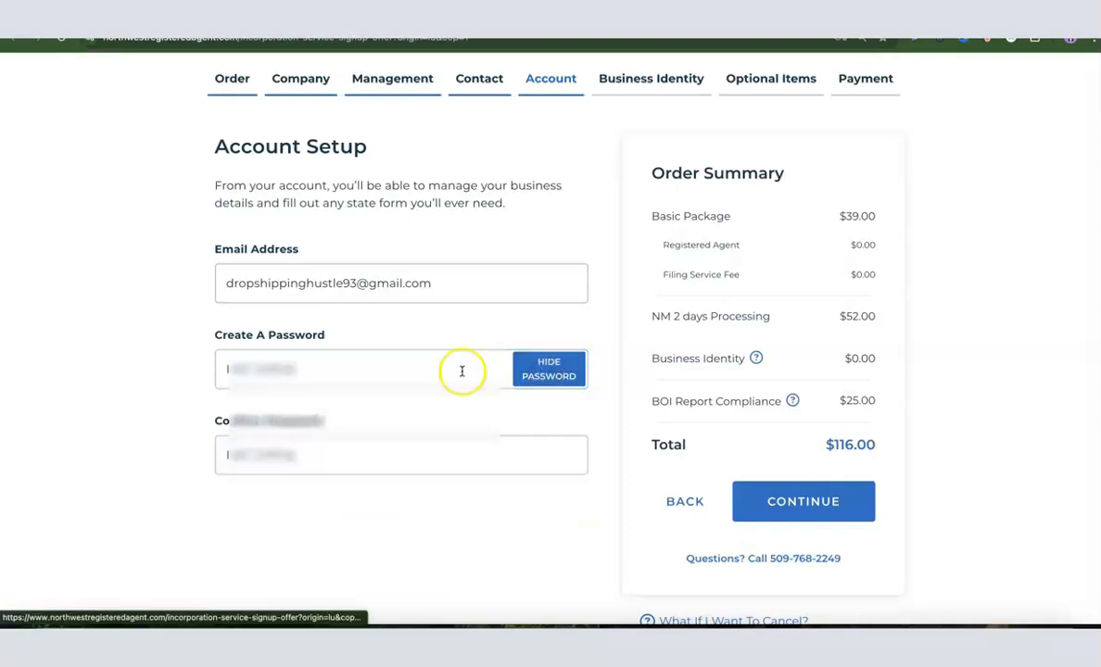
Copy the generated account password and continue to the Business Identity page
double_click(358, 366)
right_click(358, 367)
click(378, 314)
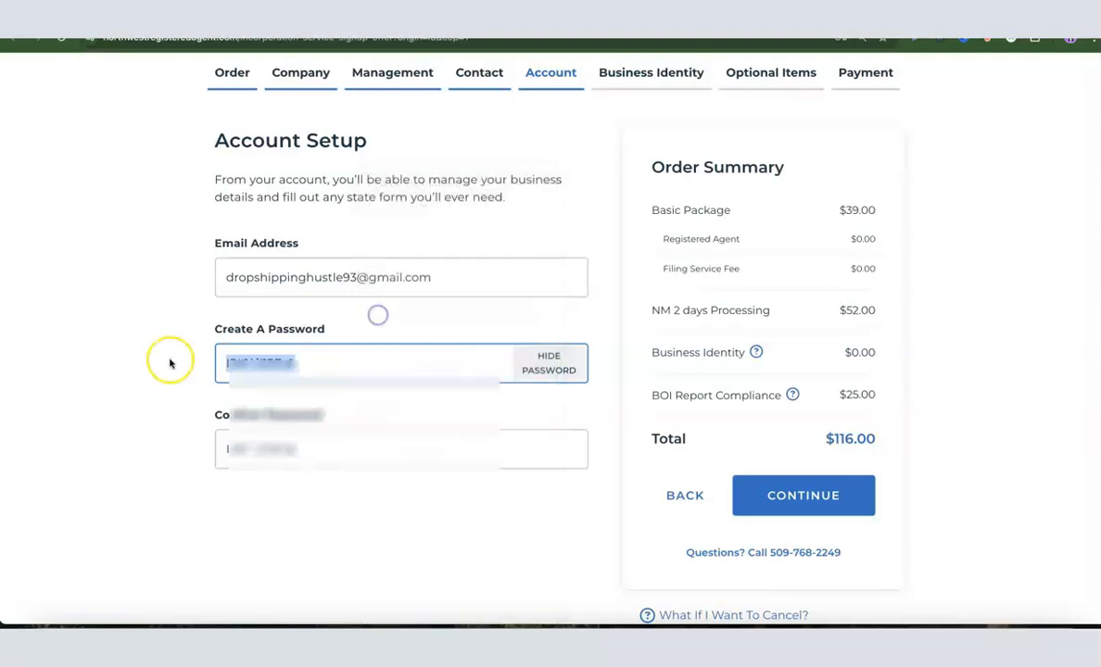
click(166, 360)
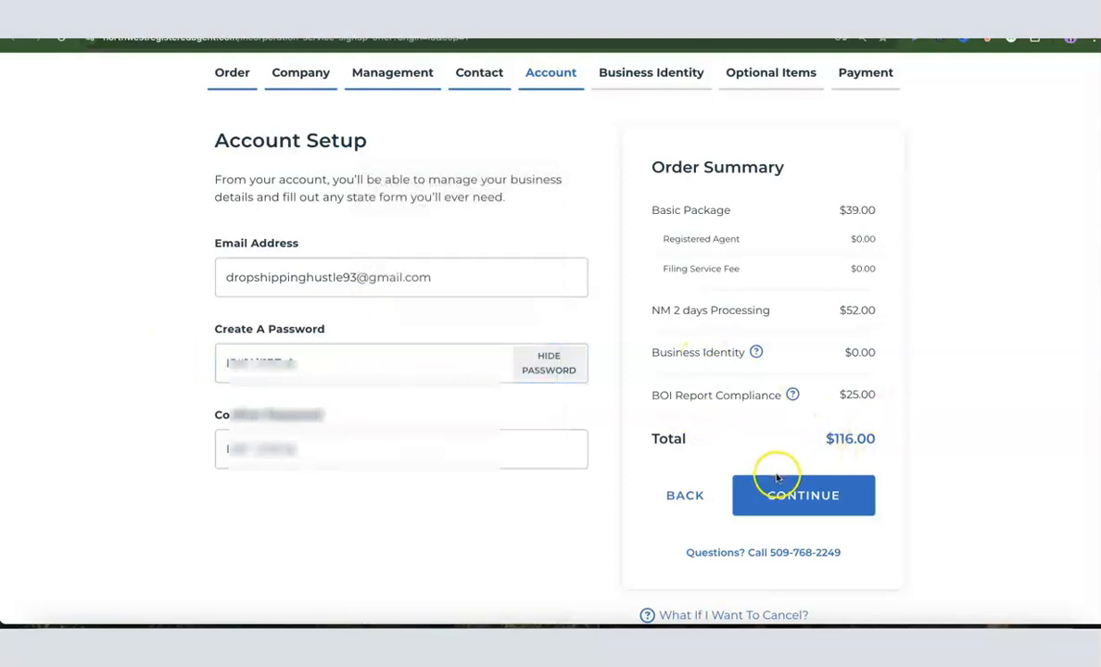
click(803, 492)
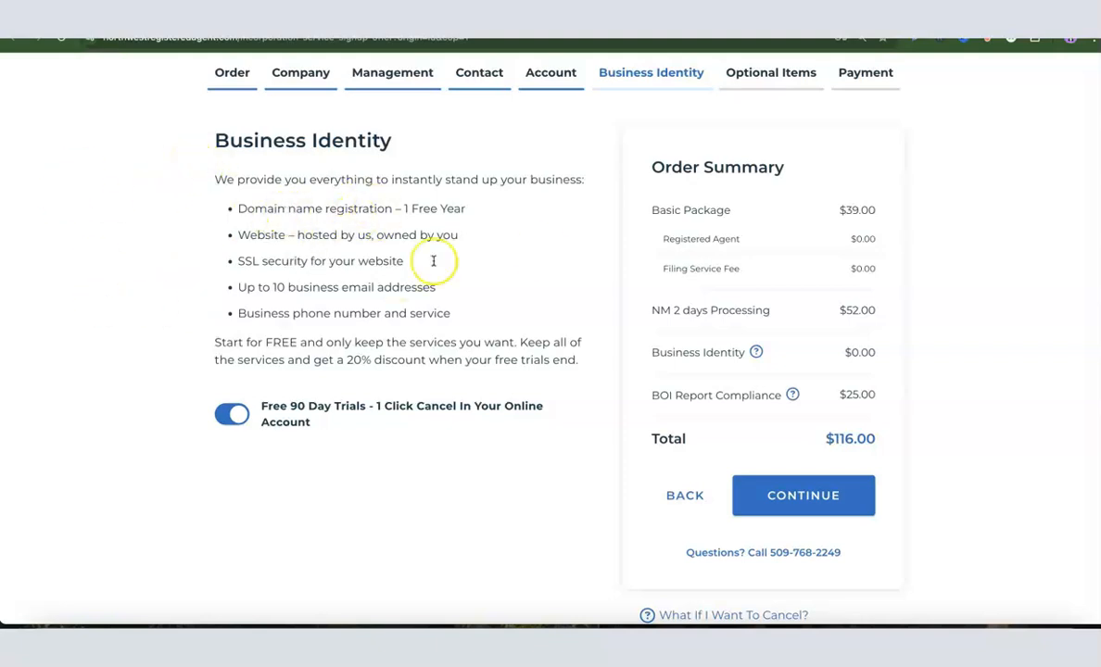
Turn off the Free 90 Day Trials for Business Identity, adding no individual identity services, and continue to the optional items
click(239, 414)
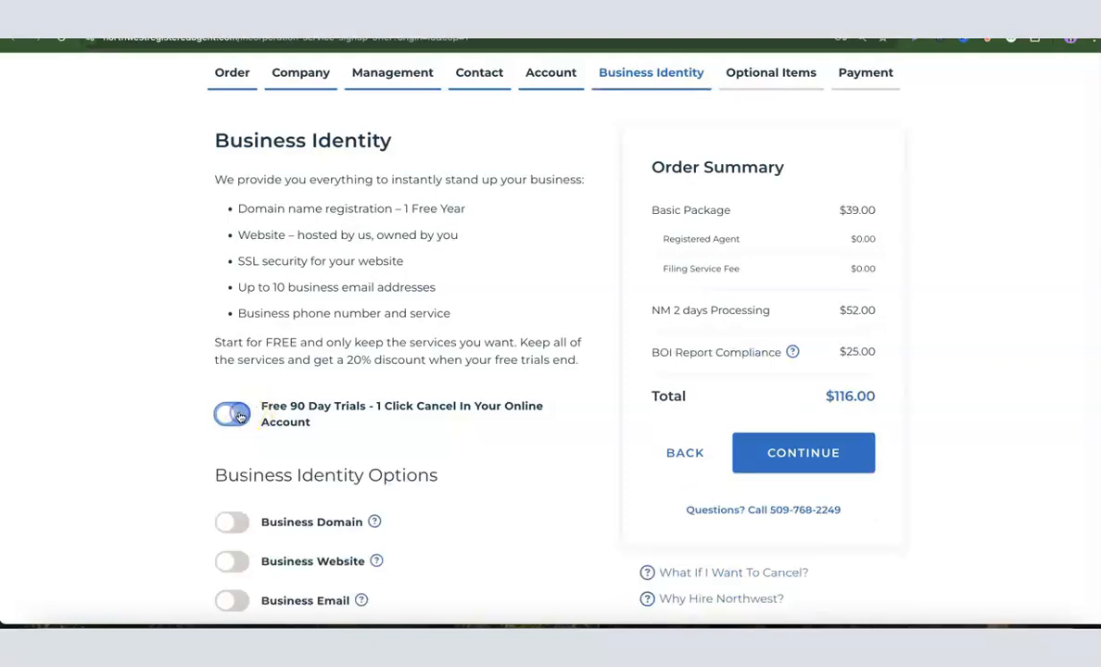
scroll(447, 315, down, 1)
scroll(447, 313, down, 3)
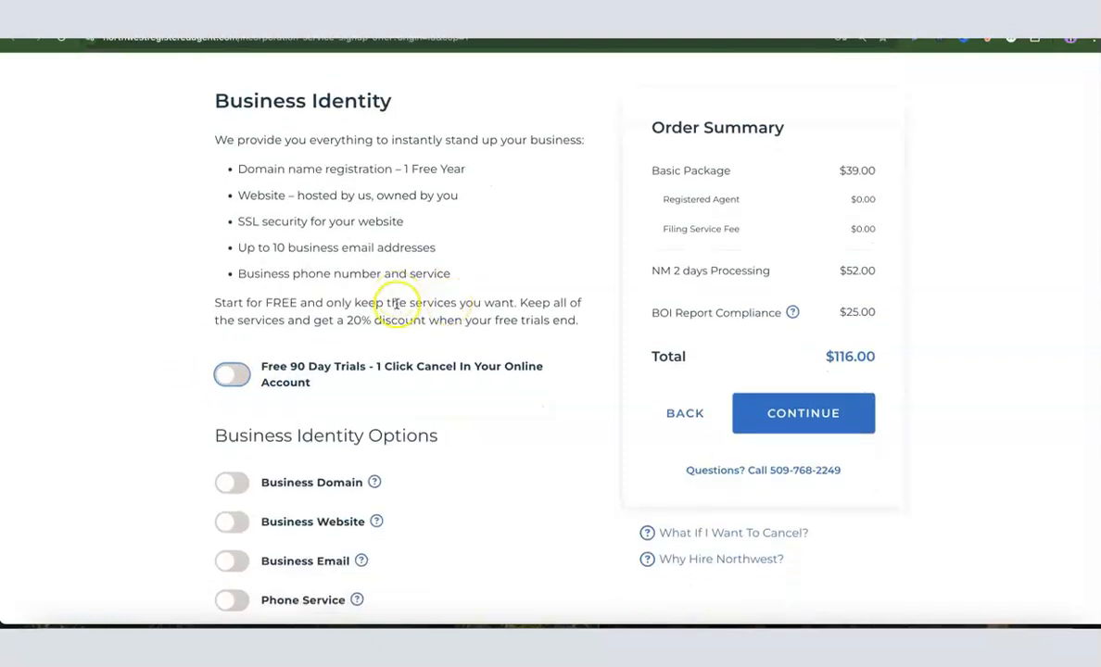
scroll(310, 236, up, 5)
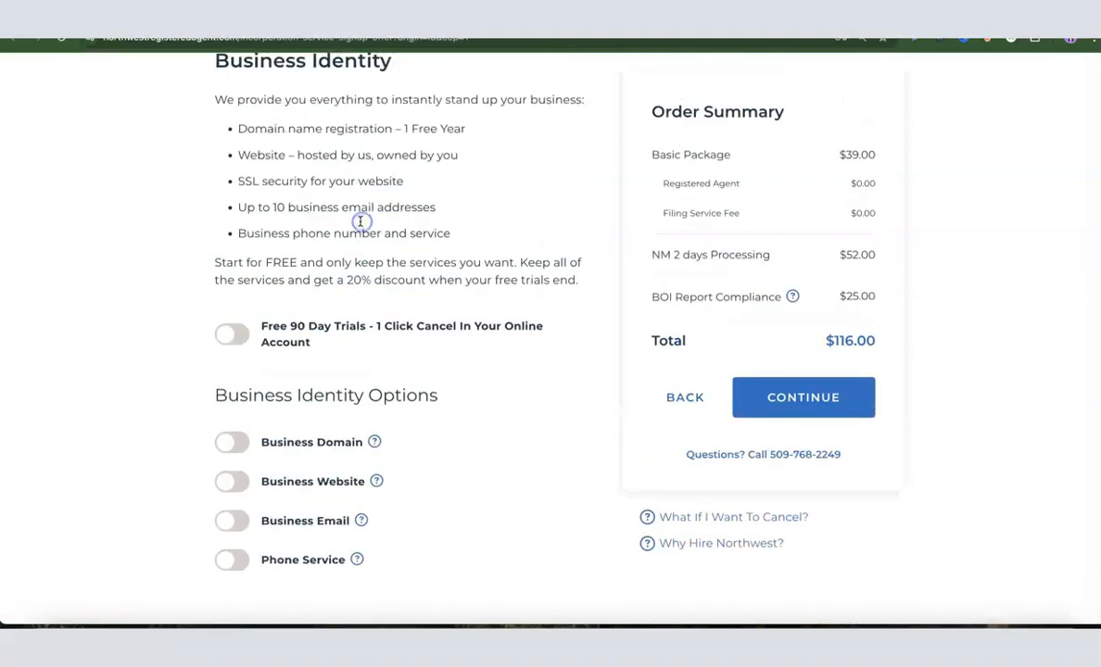
scroll(344, 228, down, 5)
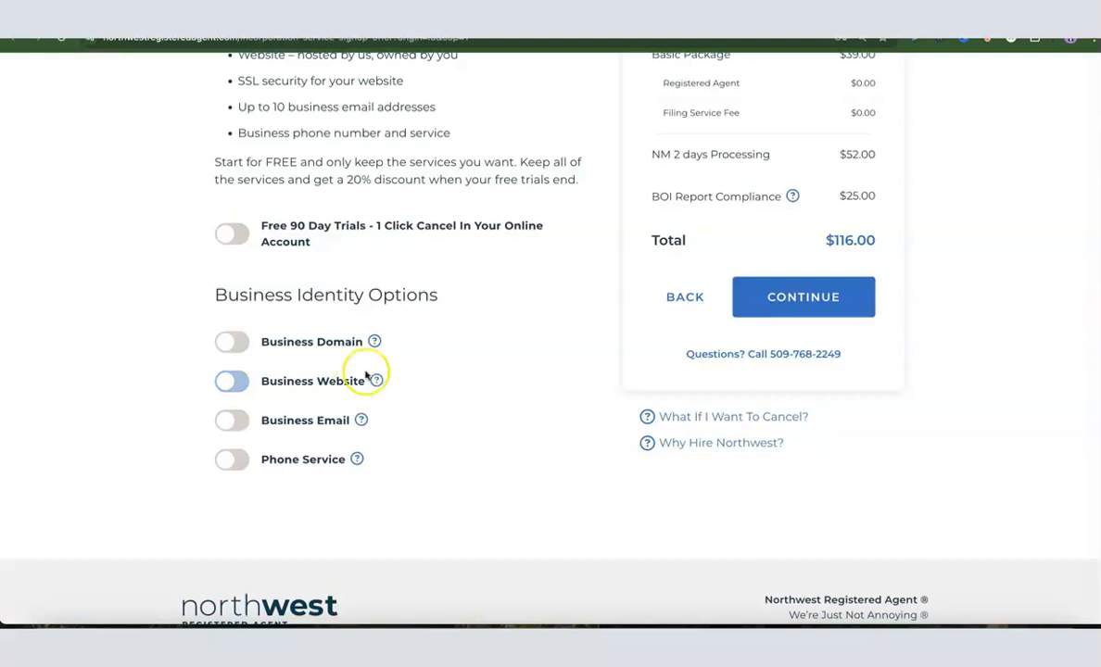
scroll(317, 361, up, 1)
scroll(315, 361, up, 3)
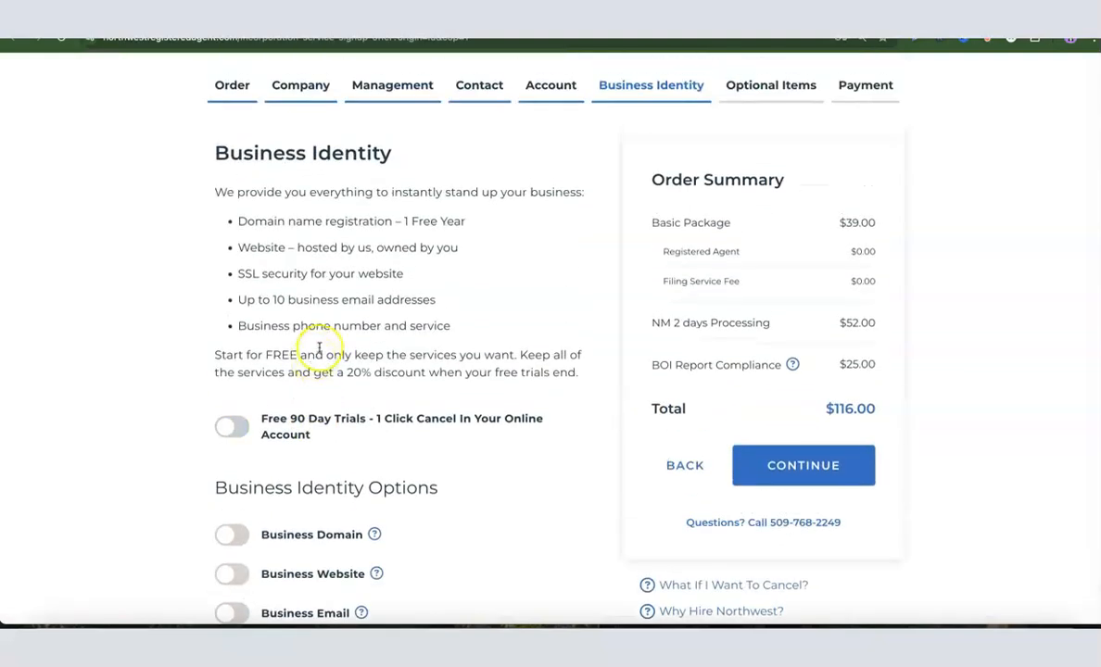
scroll(319, 352, down, 1)
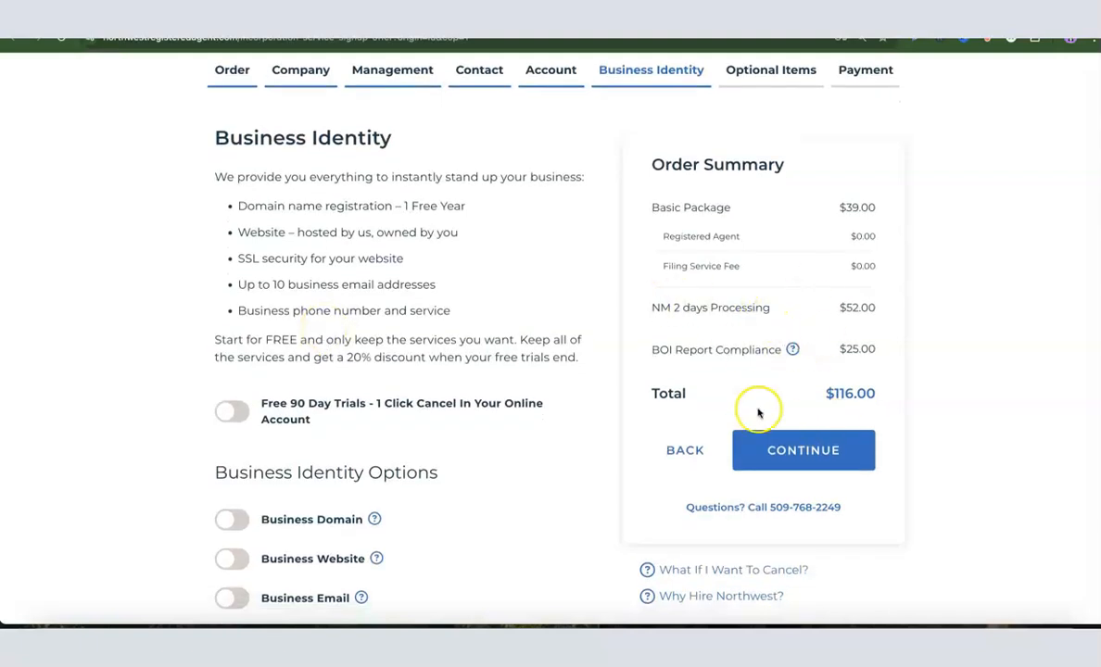
click(800, 450)
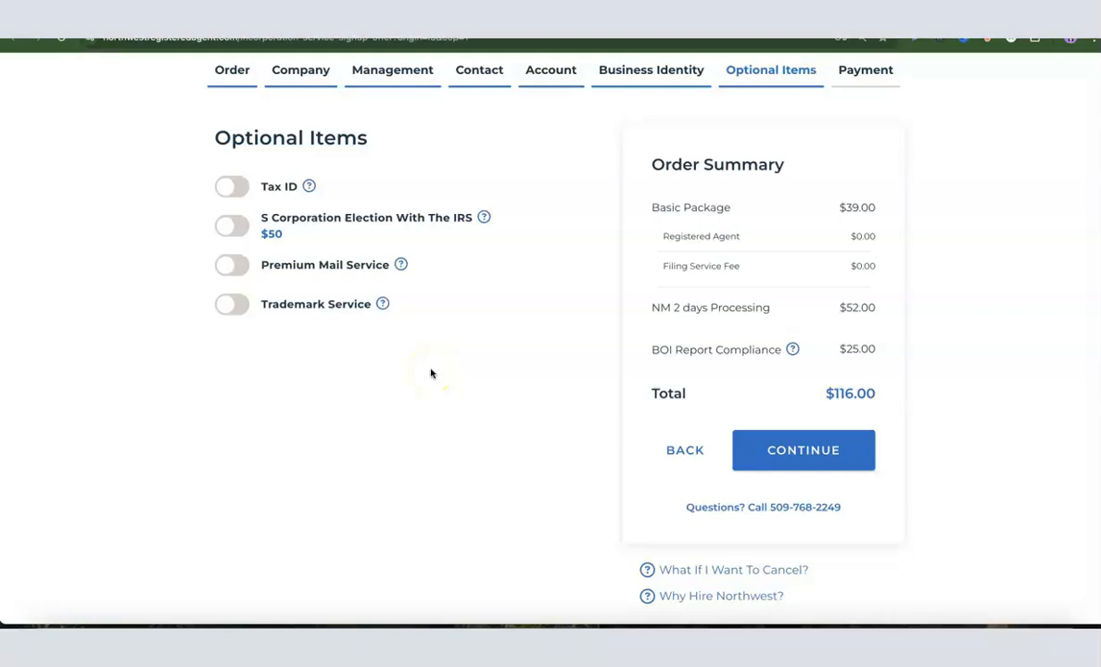
Add the Tax ID service with the $200 "Do NOT Have Social Security Number" option and continue to payment
click(229, 228)
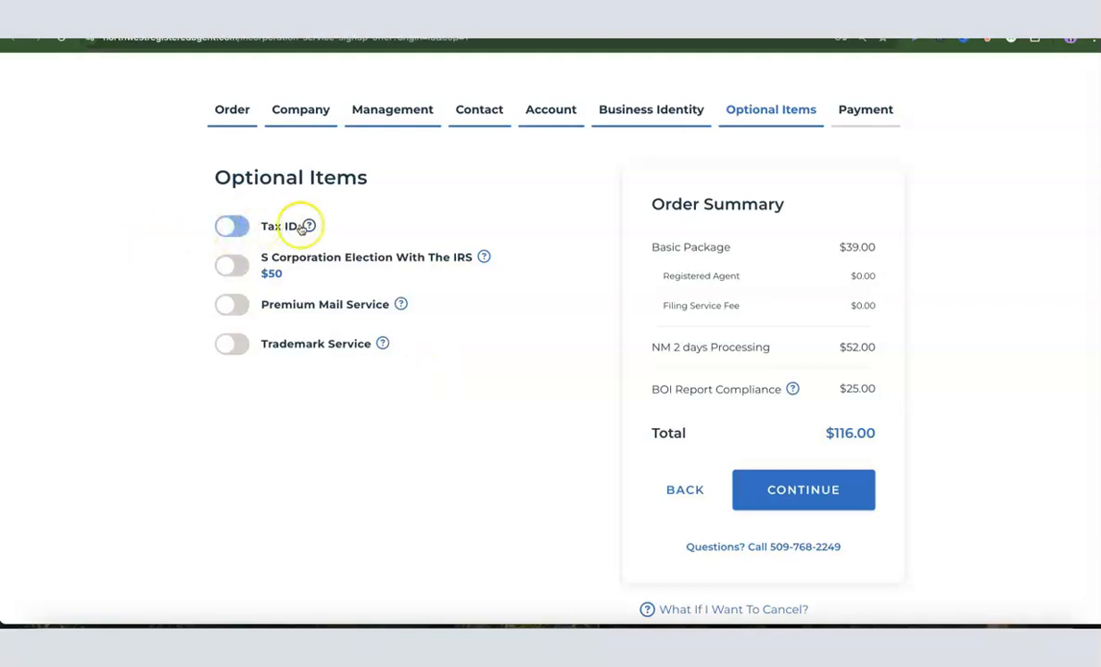
click(229, 227)
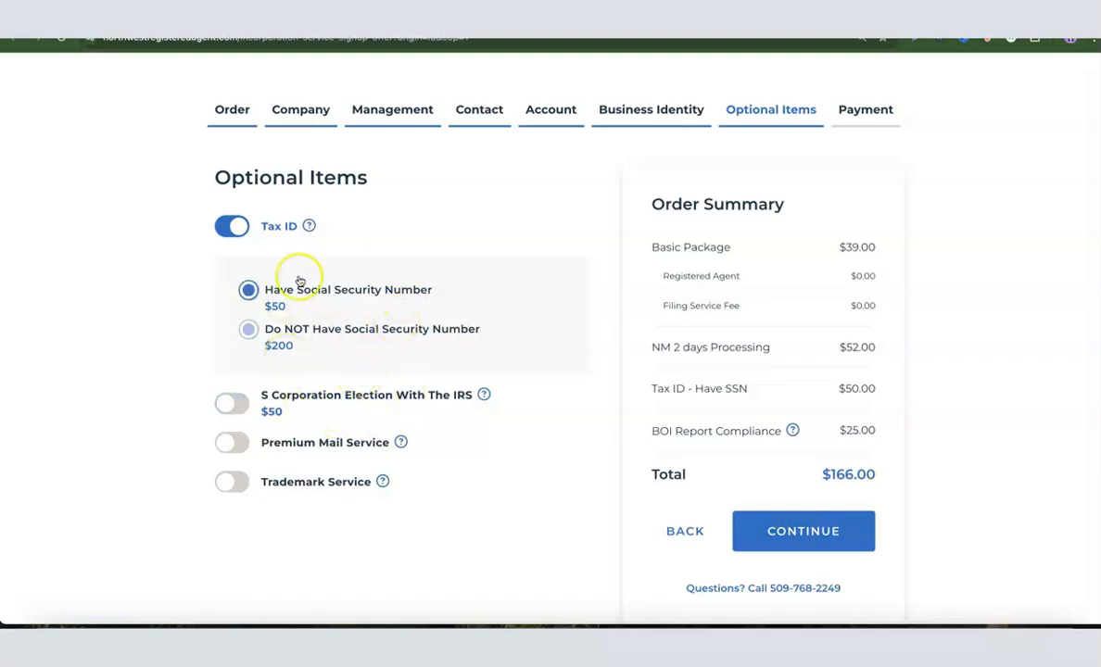
click(248, 330)
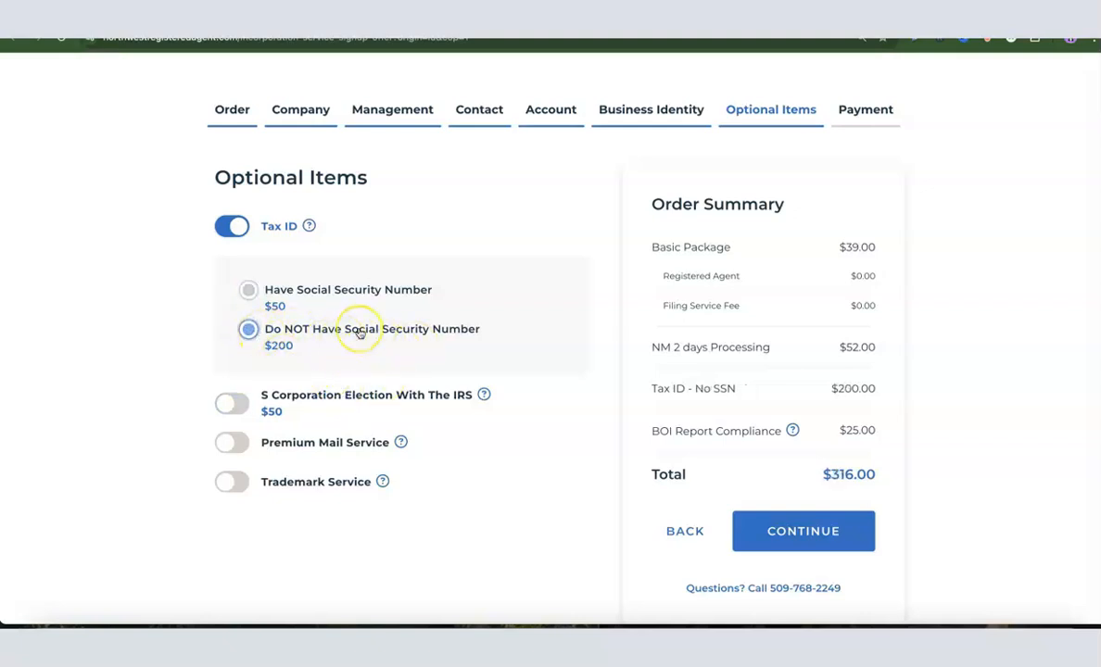
scroll(359, 333, down, 1)
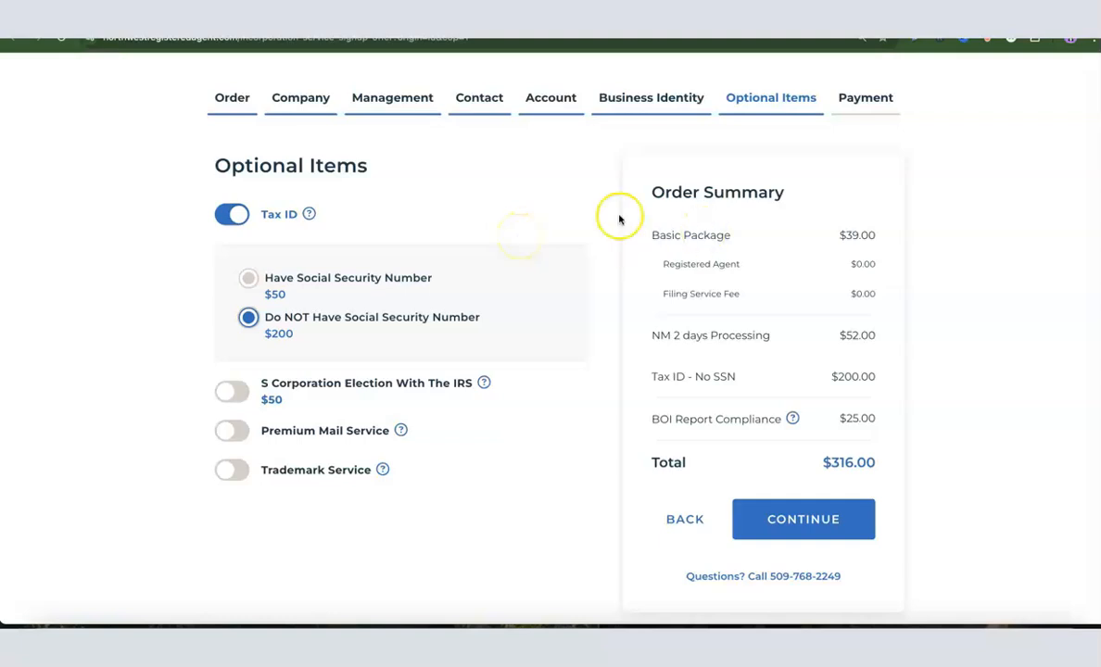
click(808, 523)
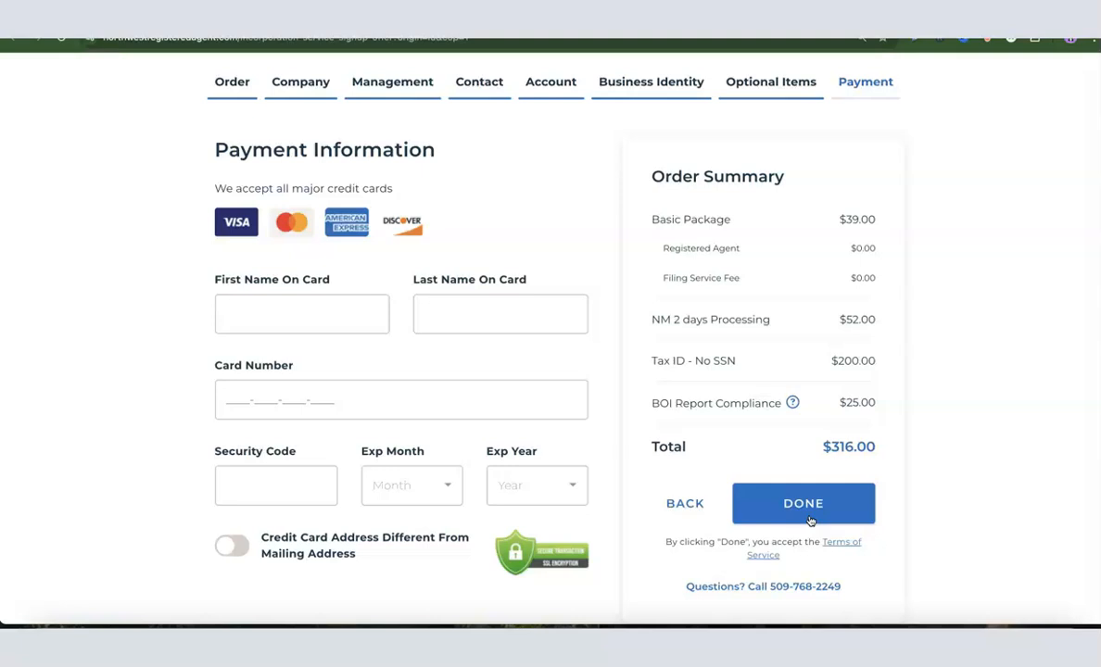
Examine the required payment fields: first and last name on card, card number, security code and expiry date
click(270, 307)
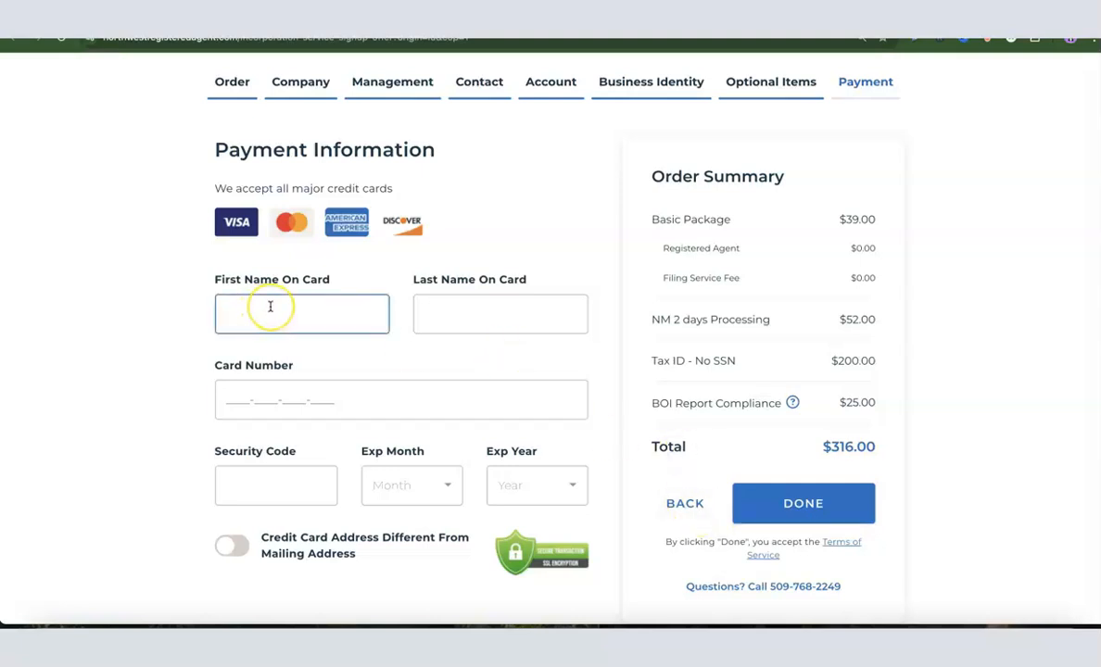
click(440, 323)
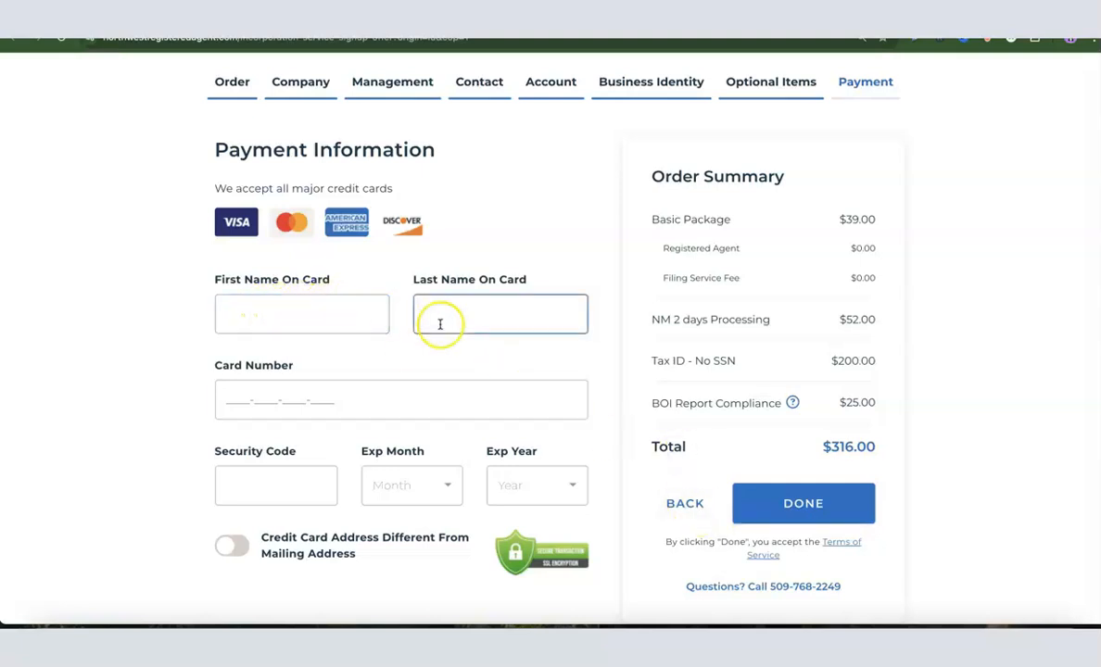
click(275, 409)
click(256, 480)
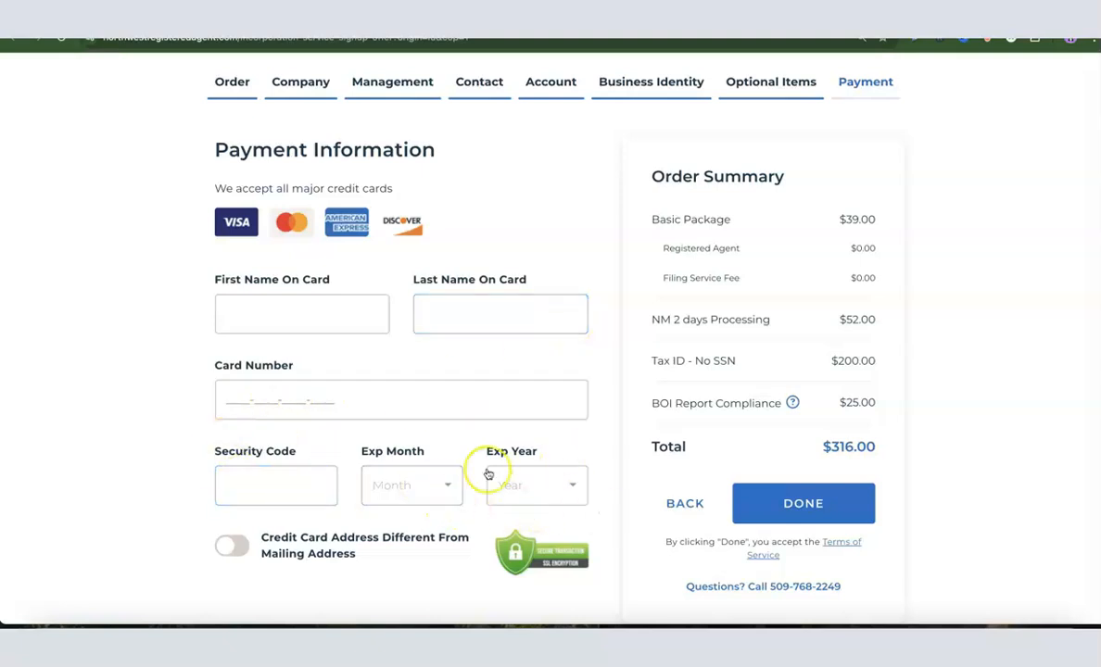
click(456, 409)
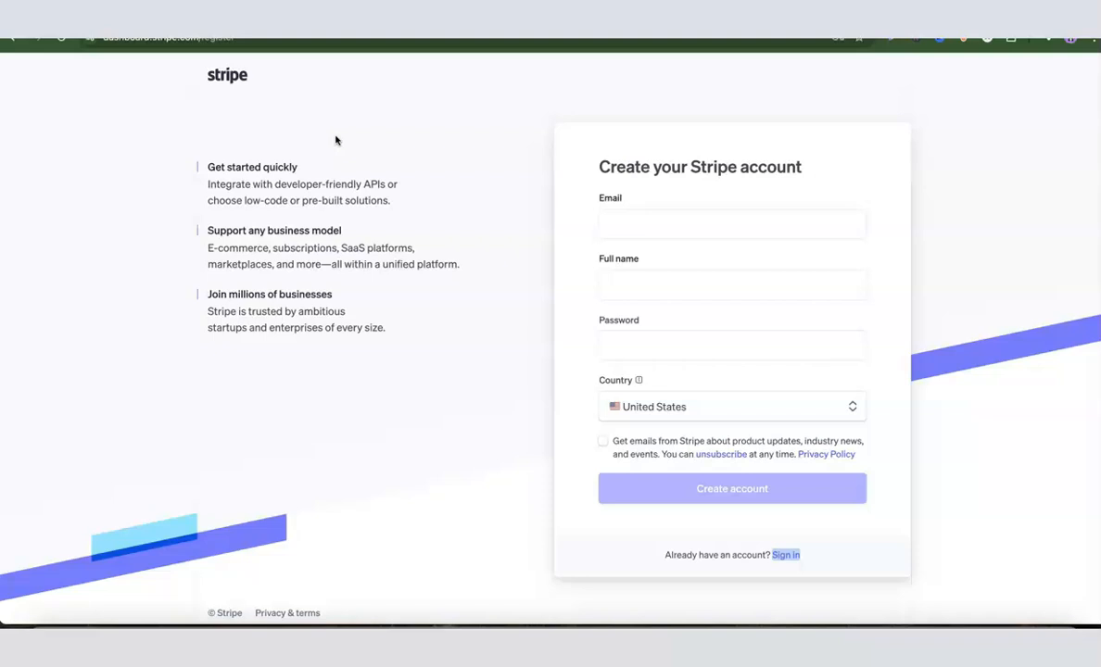
Sign in to the existing Stripe account instead of registering a new login
click(619, 223)
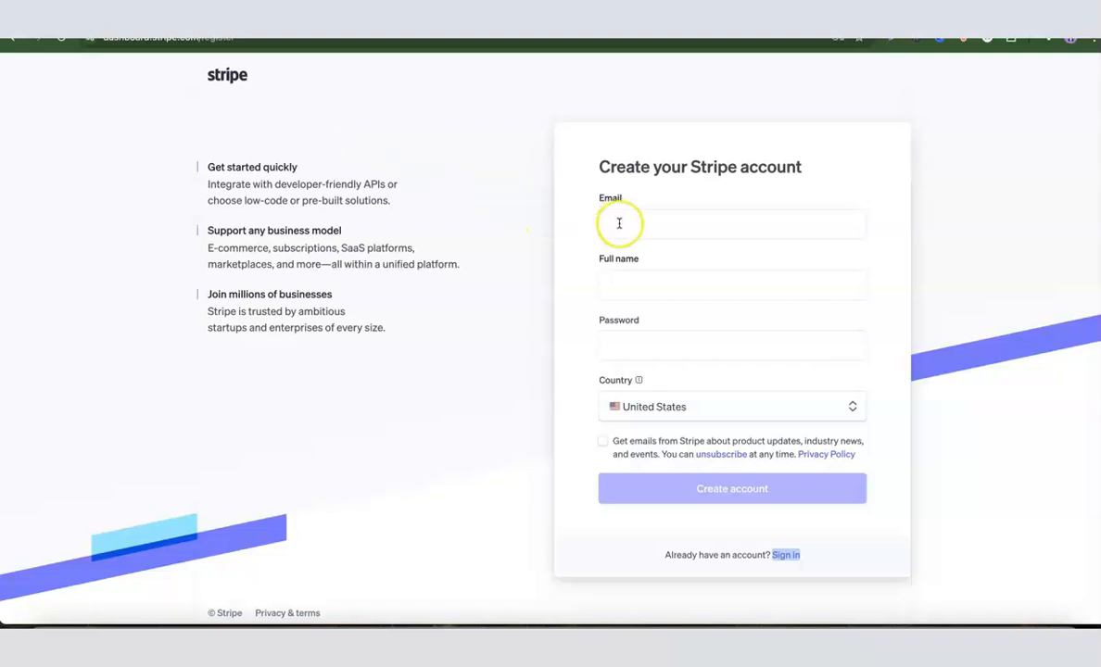
click(623, 280)
click(729, 495)
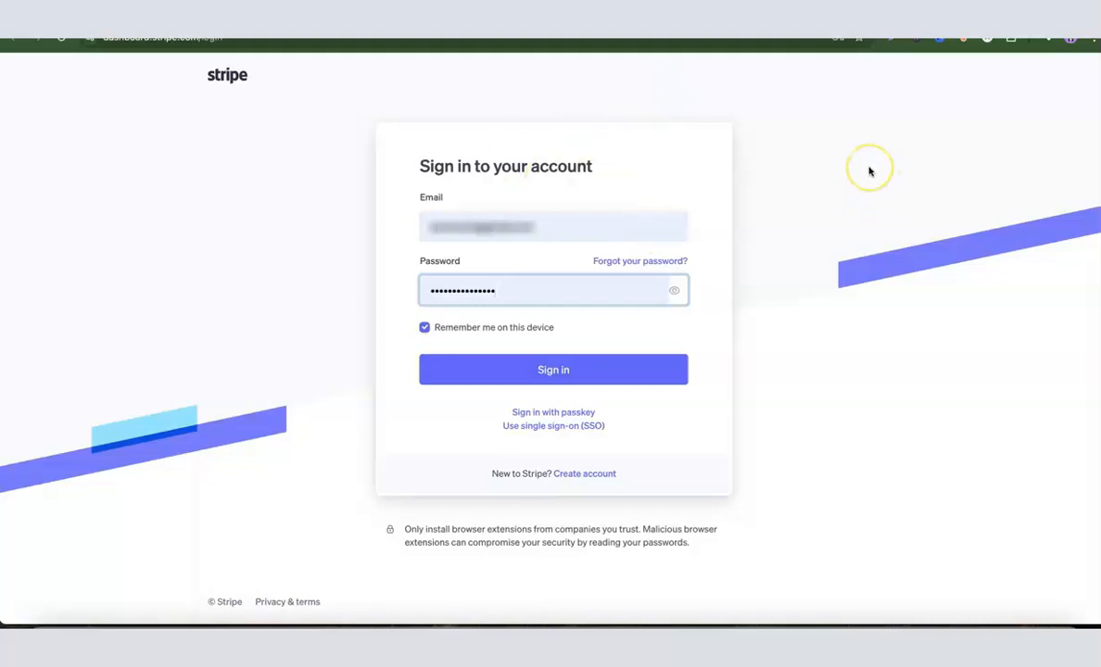
click(548, 373)
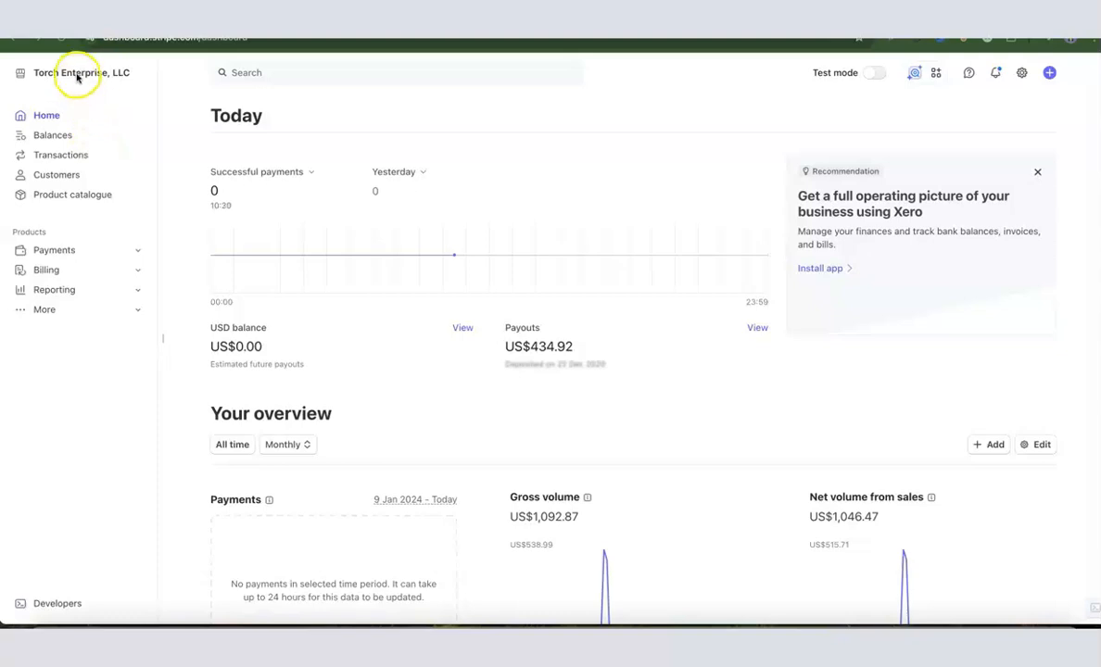
Create a new Stripe account named Dropshipping Hustle with United States as the country of operation
click(106, 72)
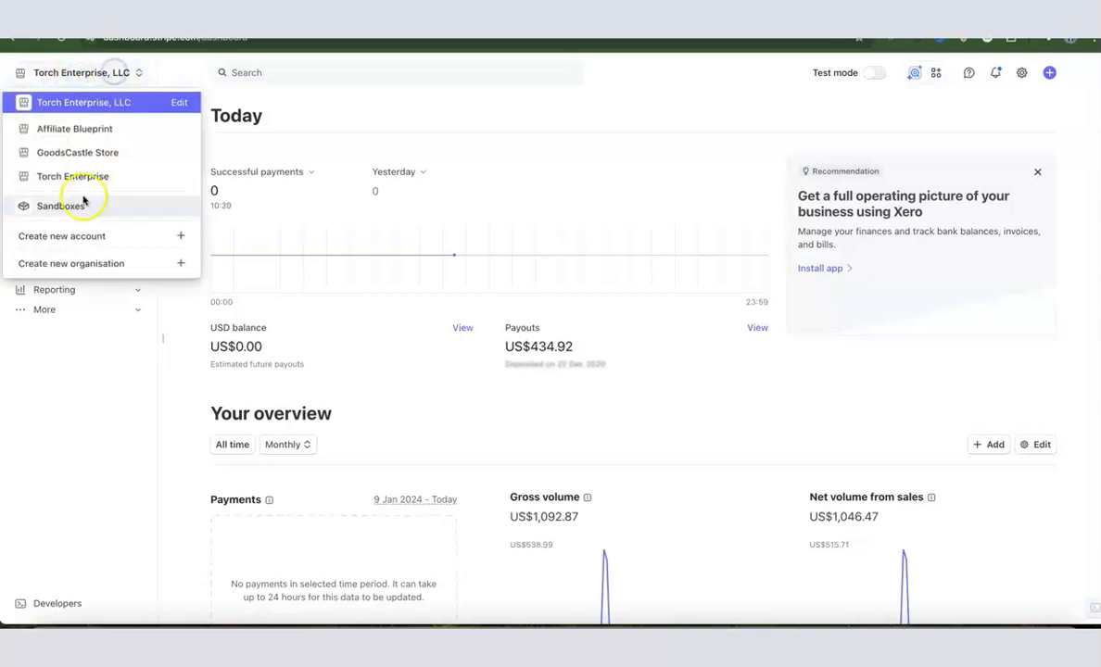
click(57, 237)
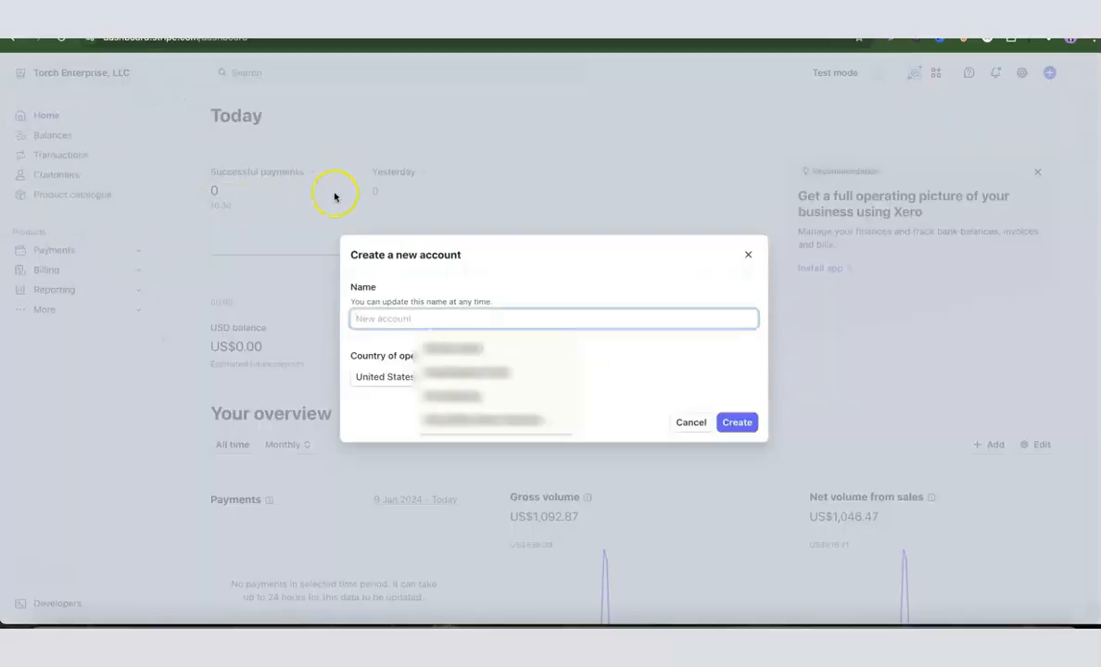
click(549, 291)
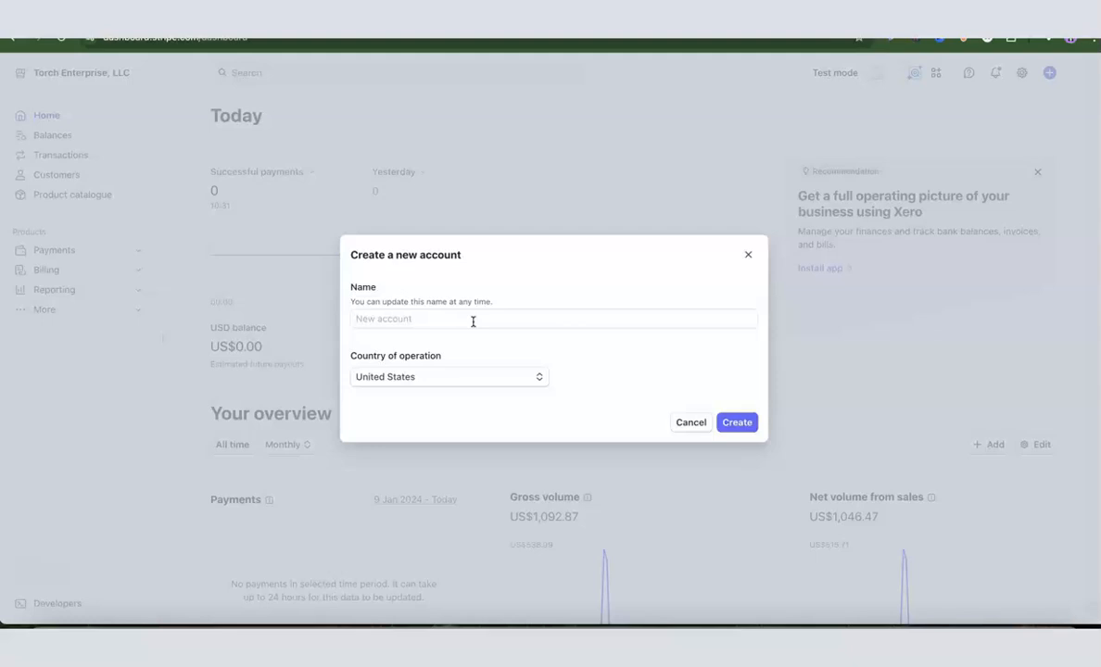
click(473, 321)
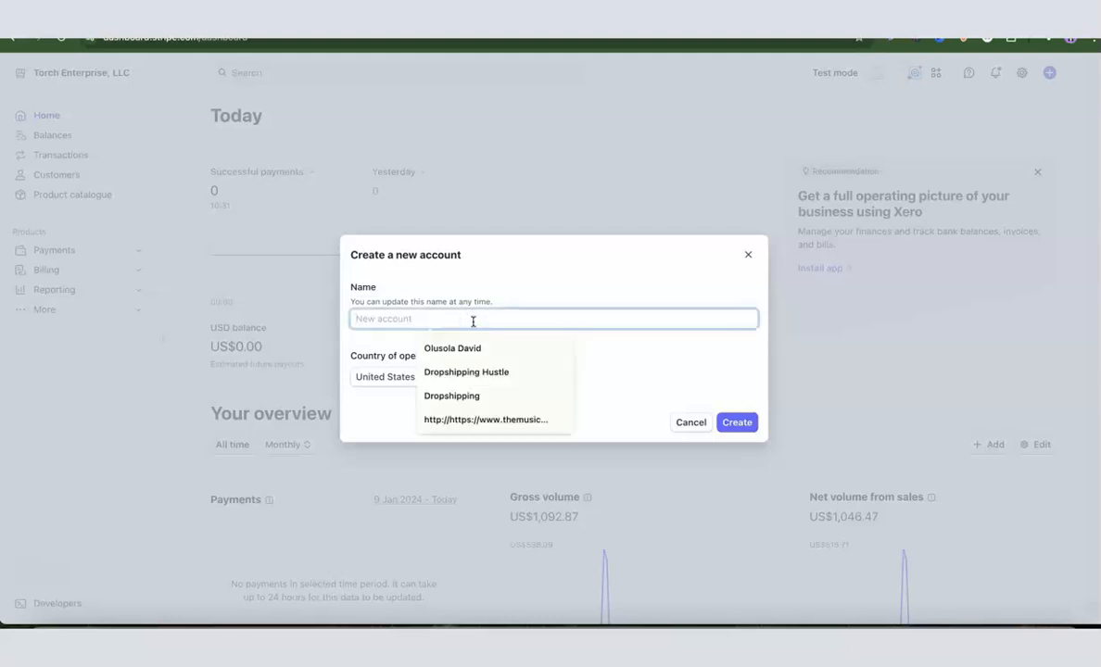
click(469, 372)
click(679, 352)
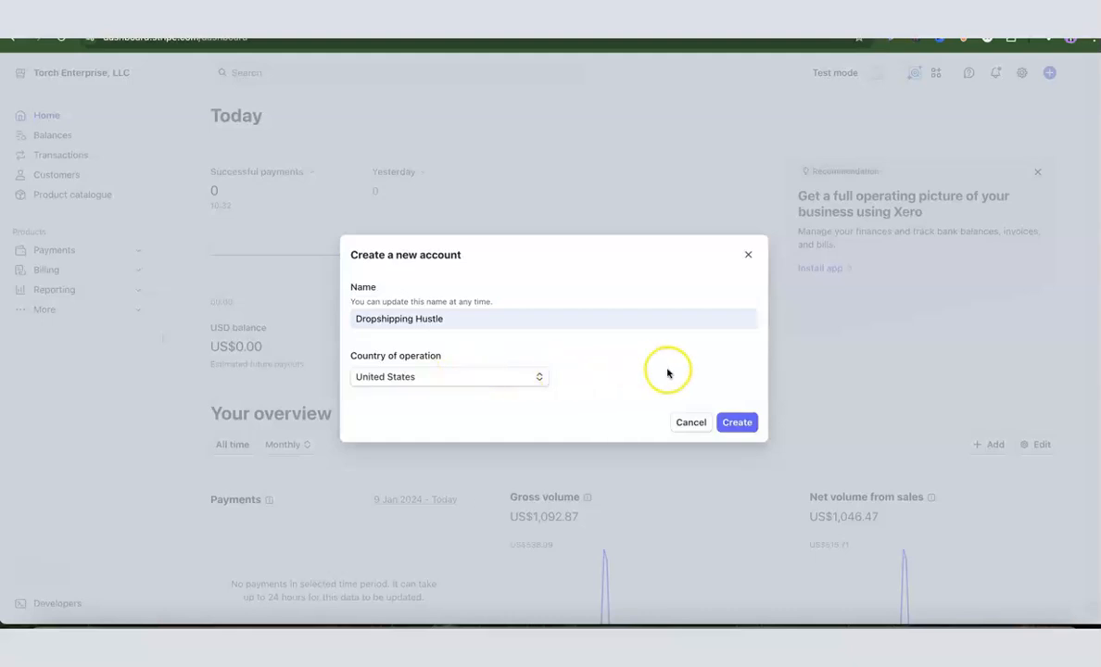
click(732, 425)
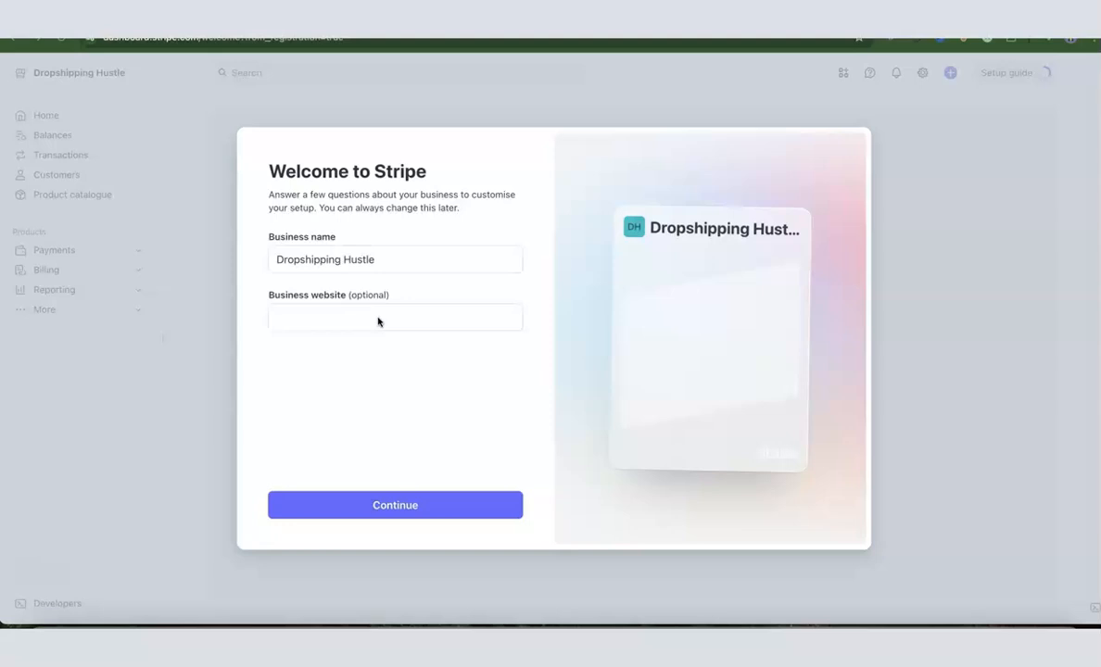
Leave the optional business website blank, choose One-off payments as the way to start, and go to the dashboard
click(364, 329)
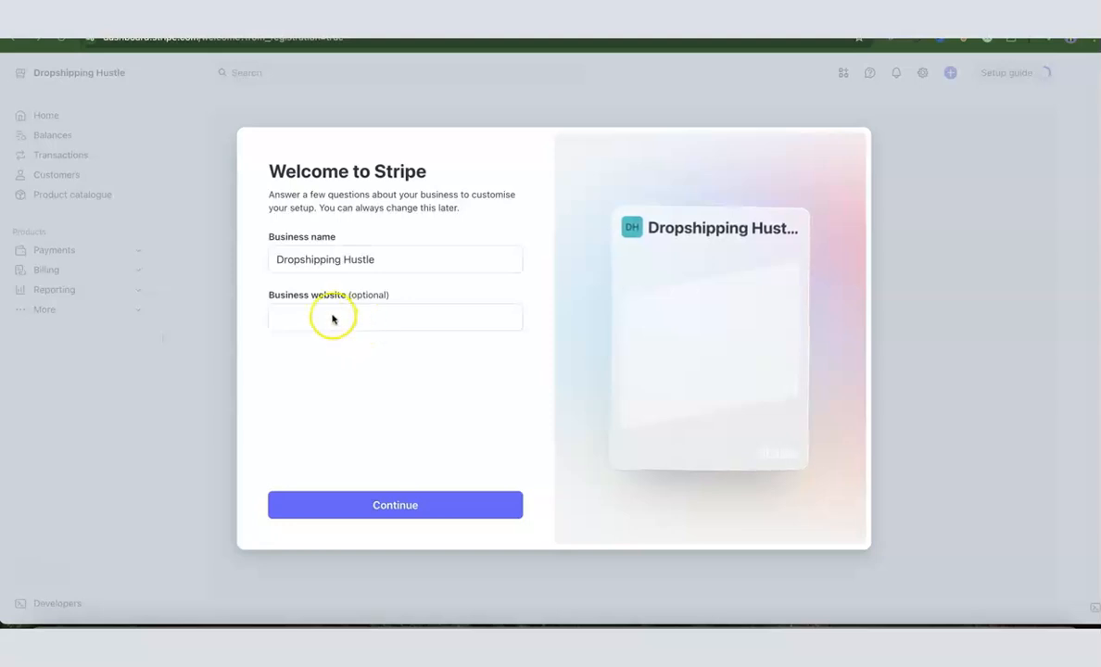
click(430, 391)
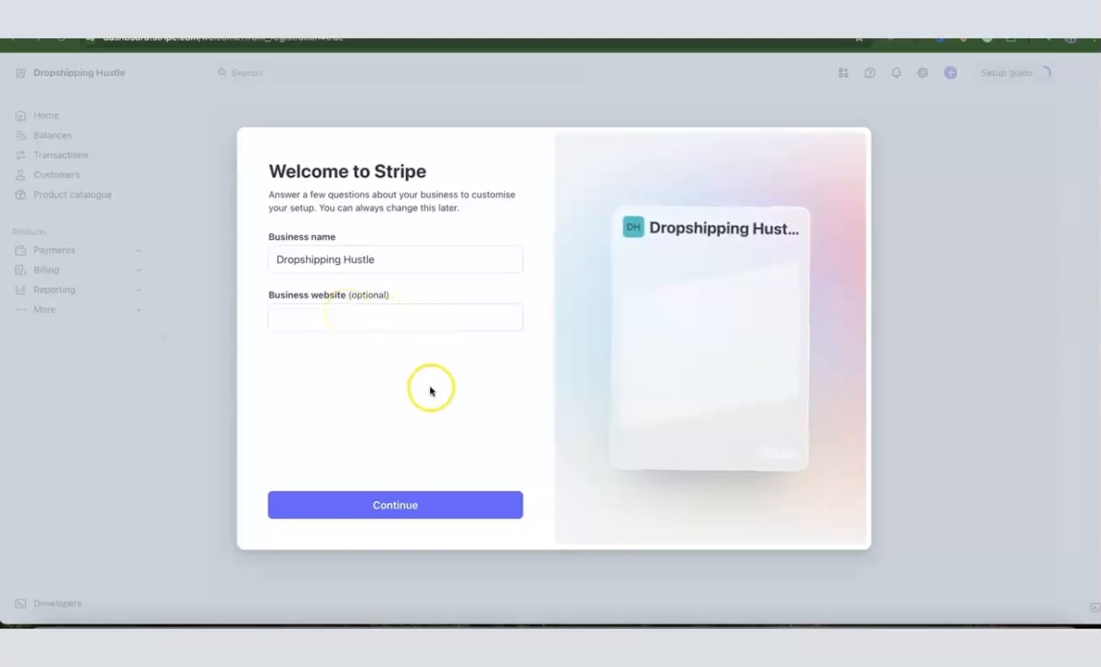
click(396, 505)
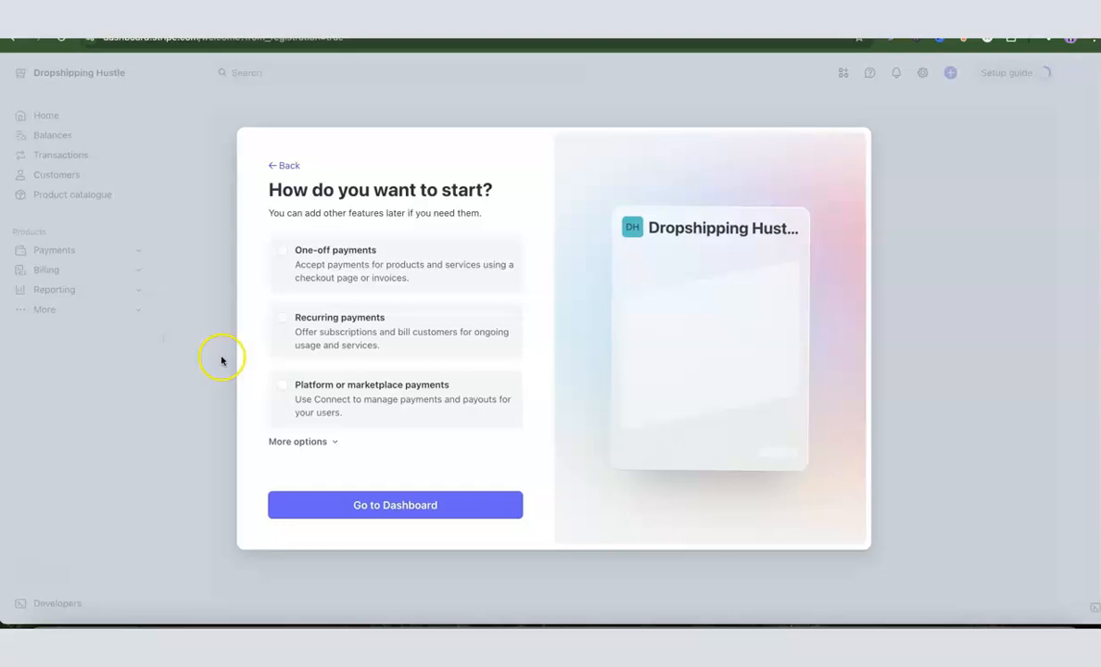
click(281, 250)
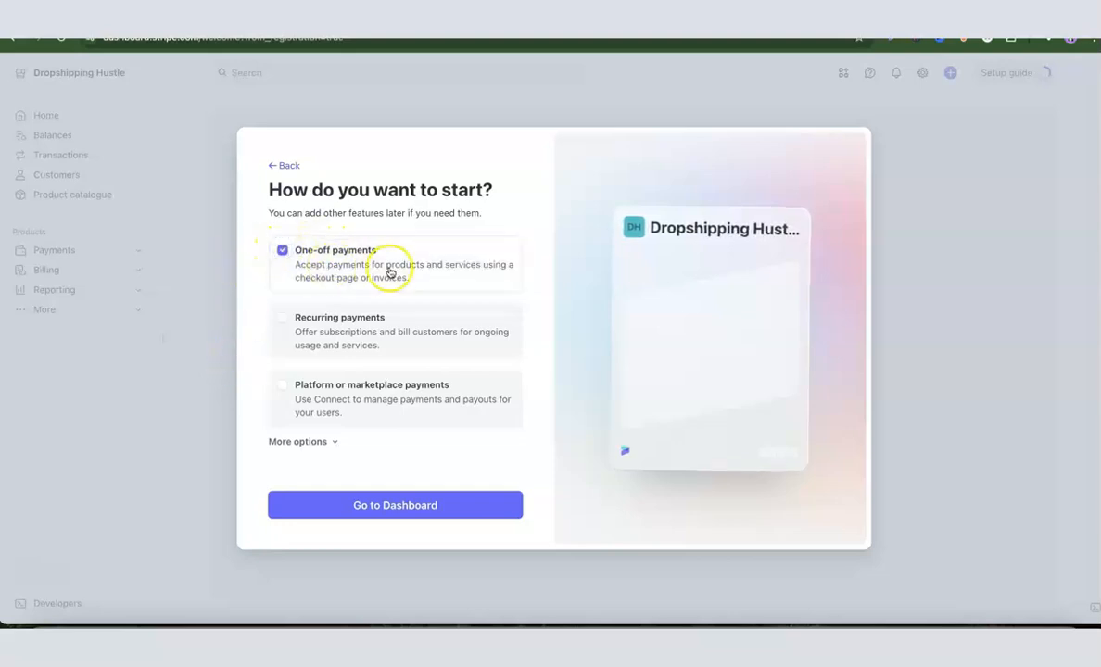
click(390, 507)
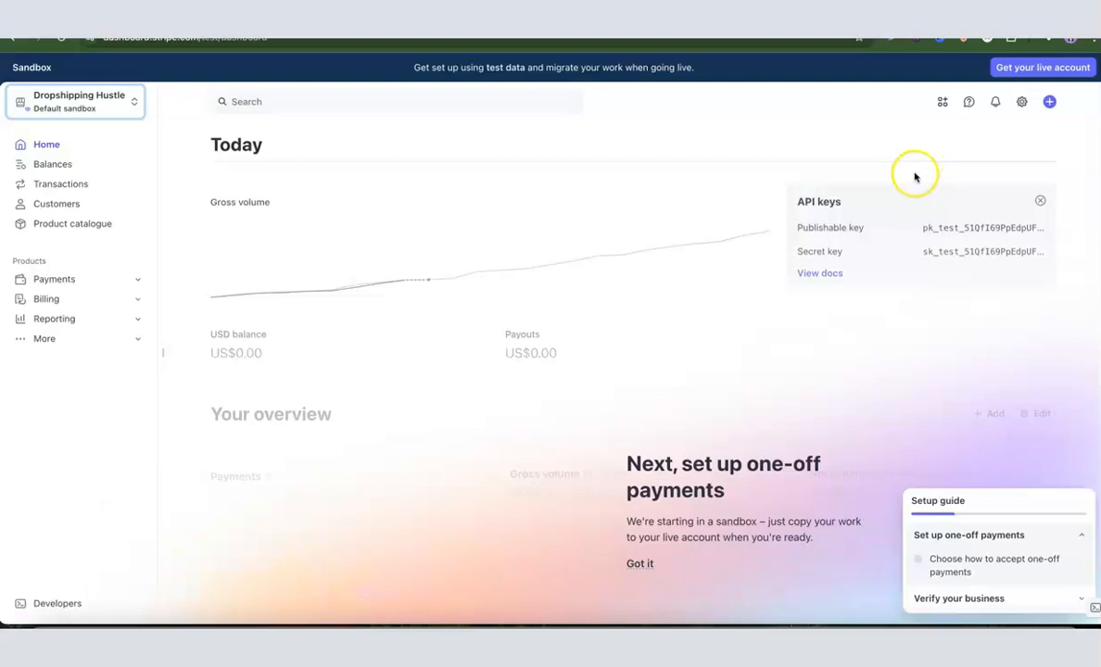
Start activating the live account and set the type of business to Company
click(1035, 72)
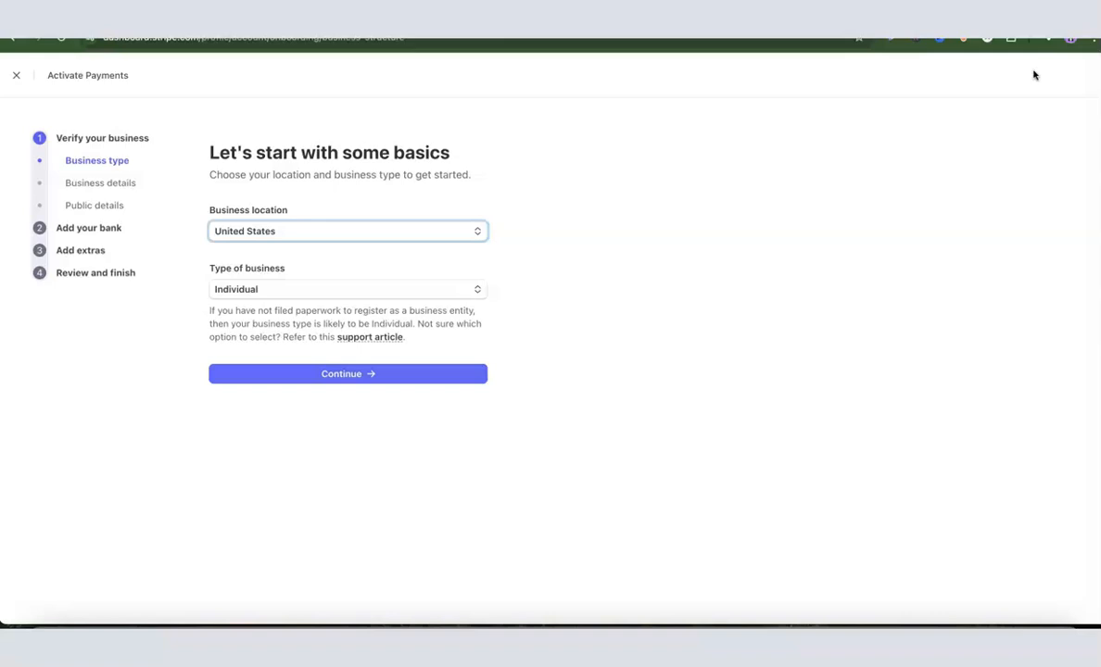
click(261, 569)
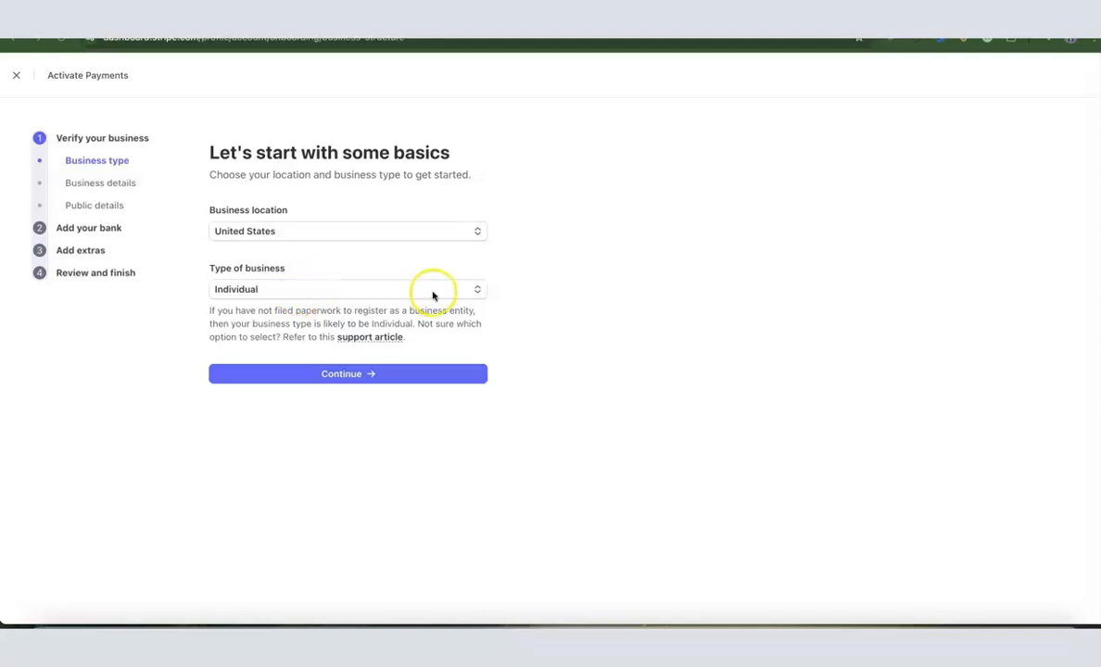
click(474, 291)
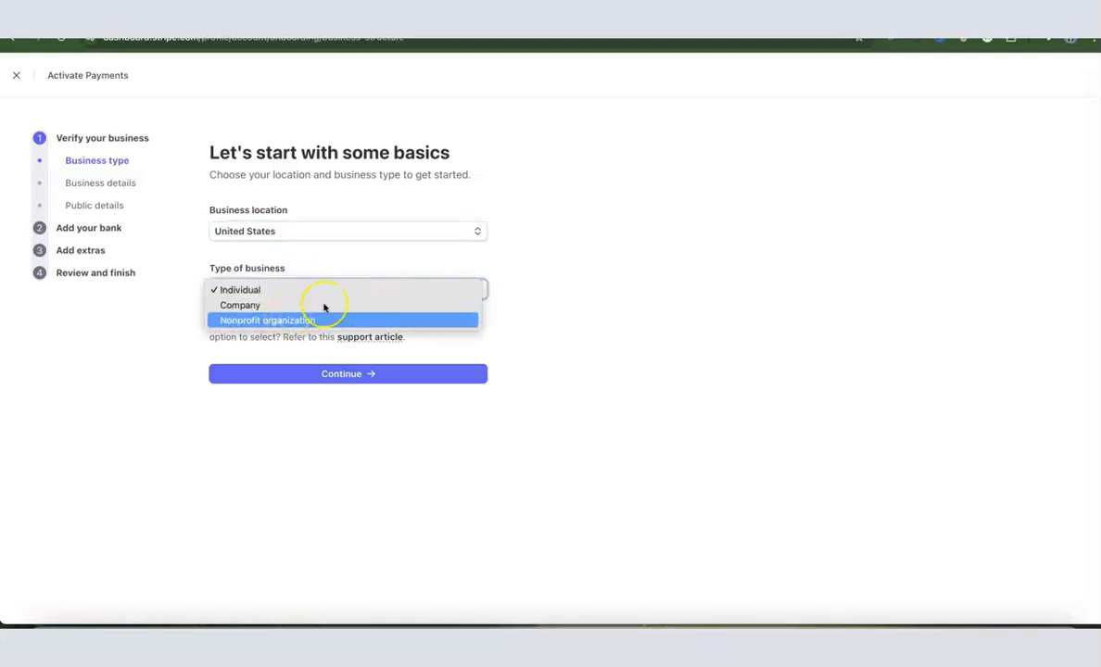
click(245, 305)
click(306, 296)
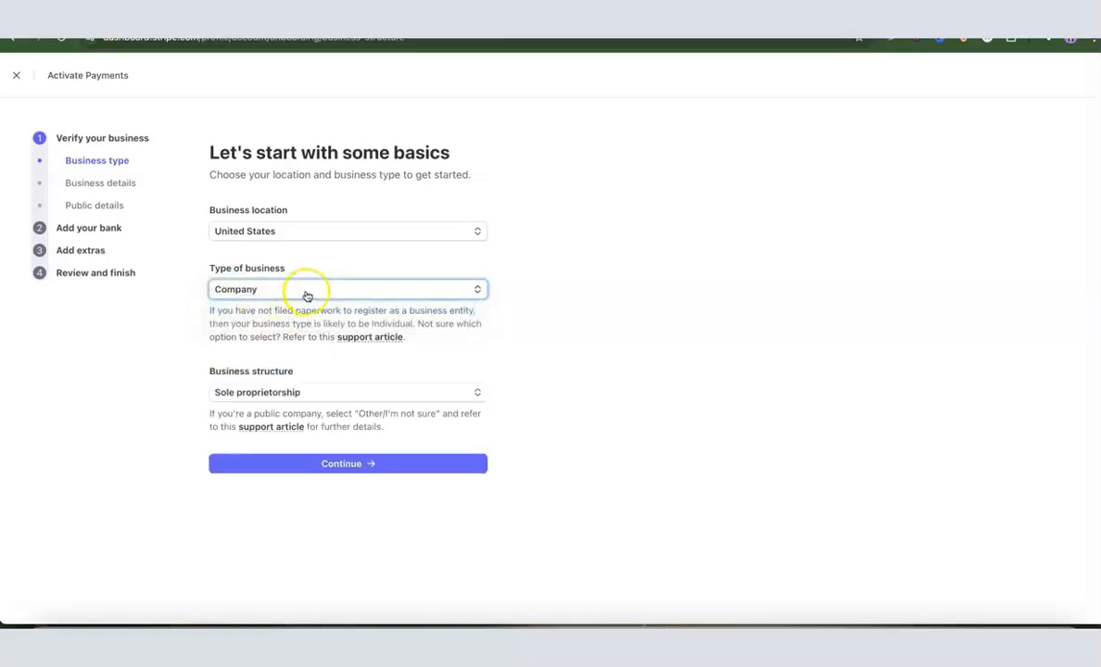
Set the business structure to Single-member LLC and continue to the business details
click(425, 393)
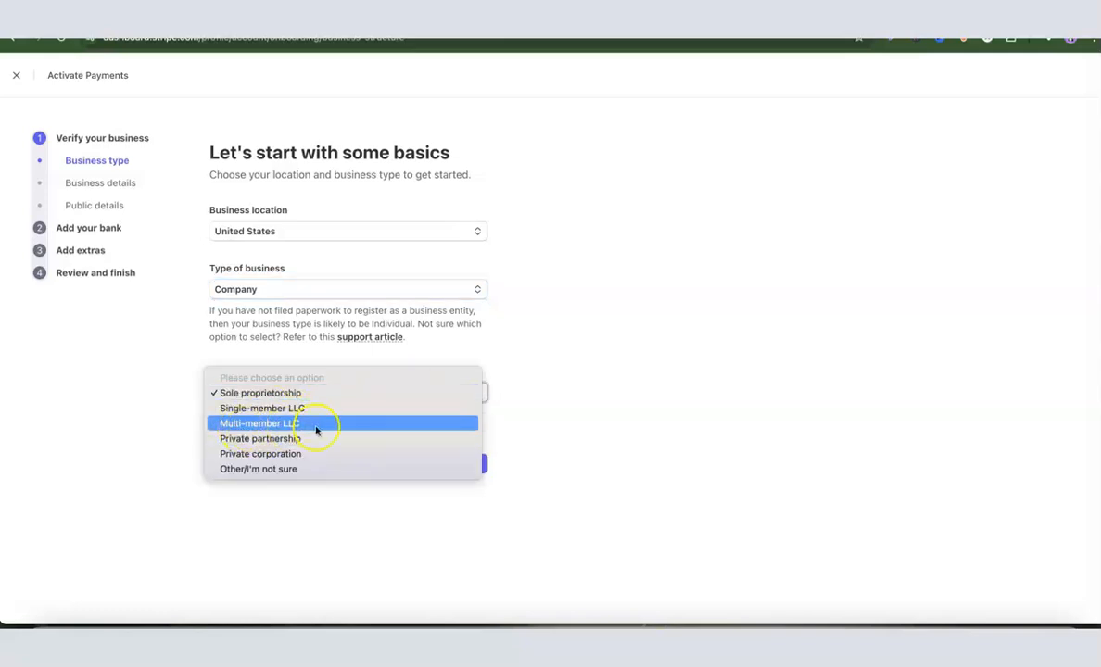
click(268, 407)
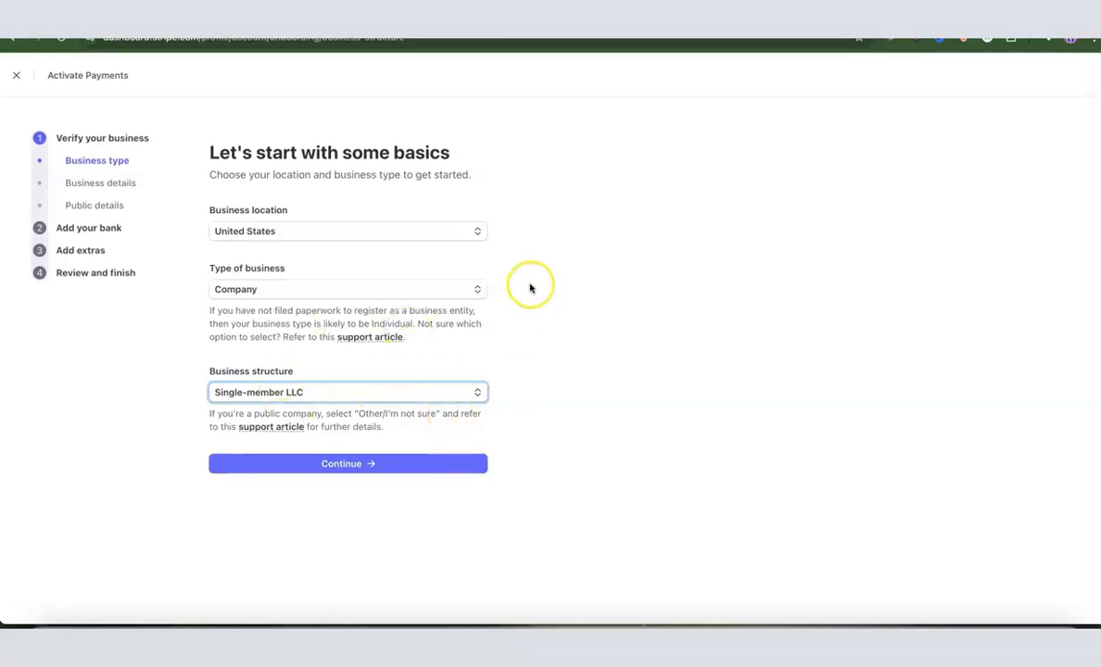
click(346, 463)
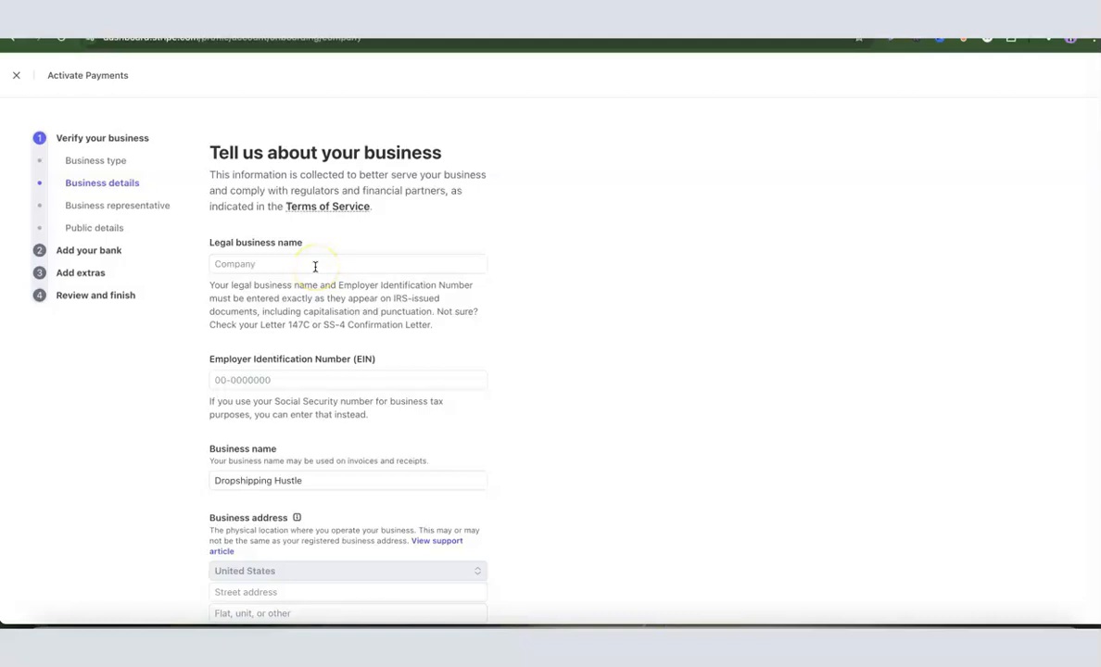
Enter Dropshipping Hustle LLC as the legal business name
click(329, 265)
text(Dr)
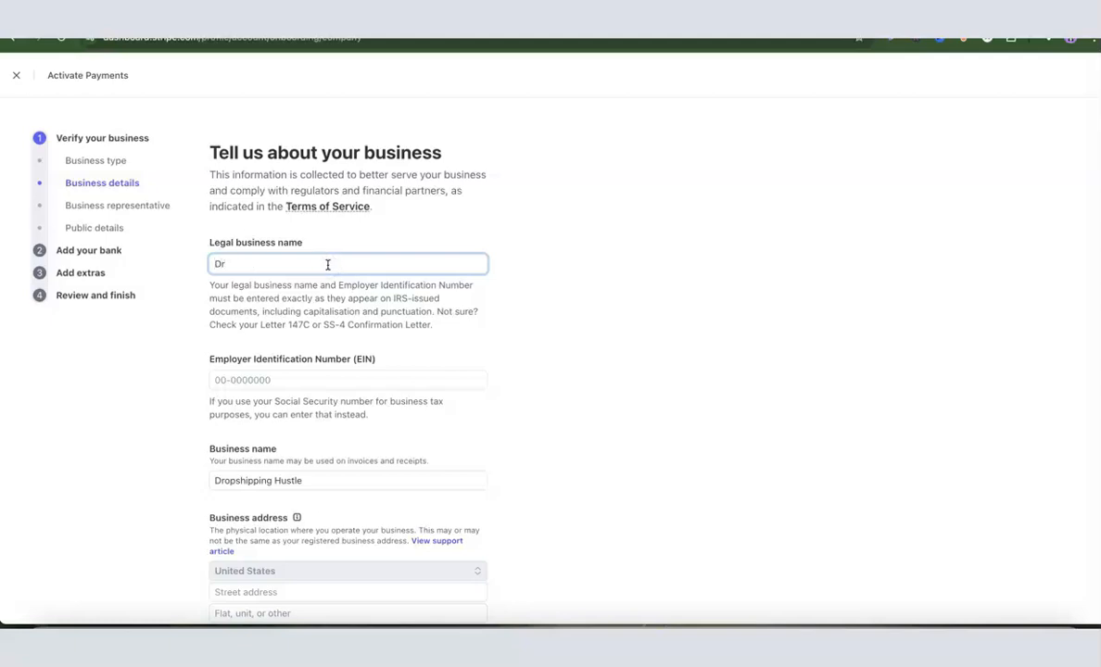
text(opshii)
click(519, 251)
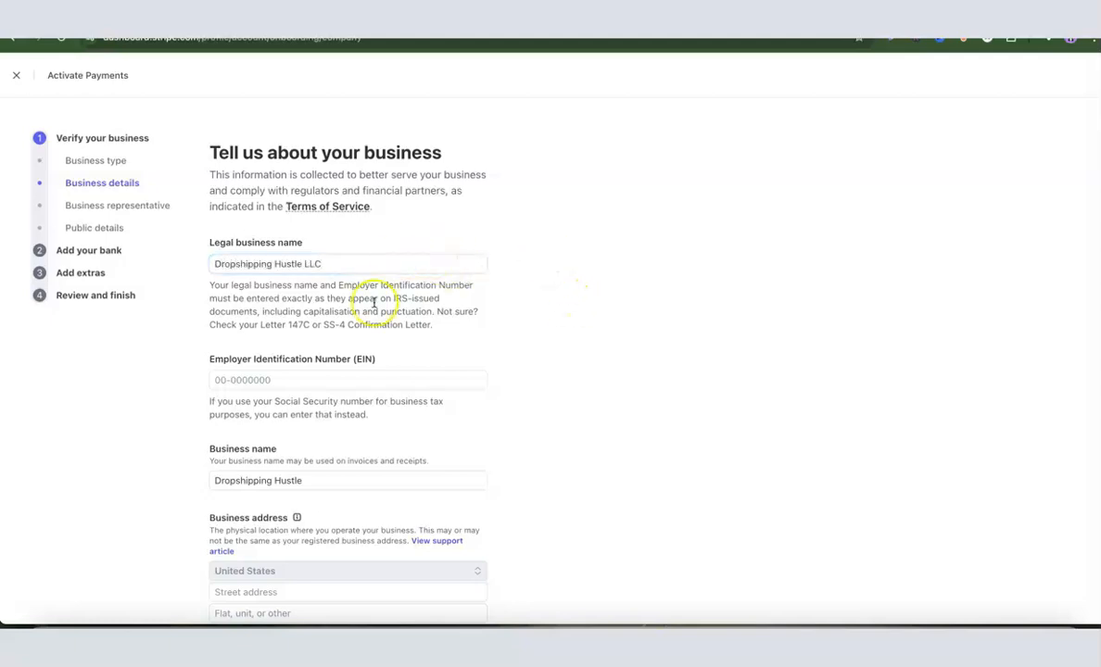
Look over the EIN and business address fields and search the industry options for "ecommerce"
scroll(353, 306, down, 1)
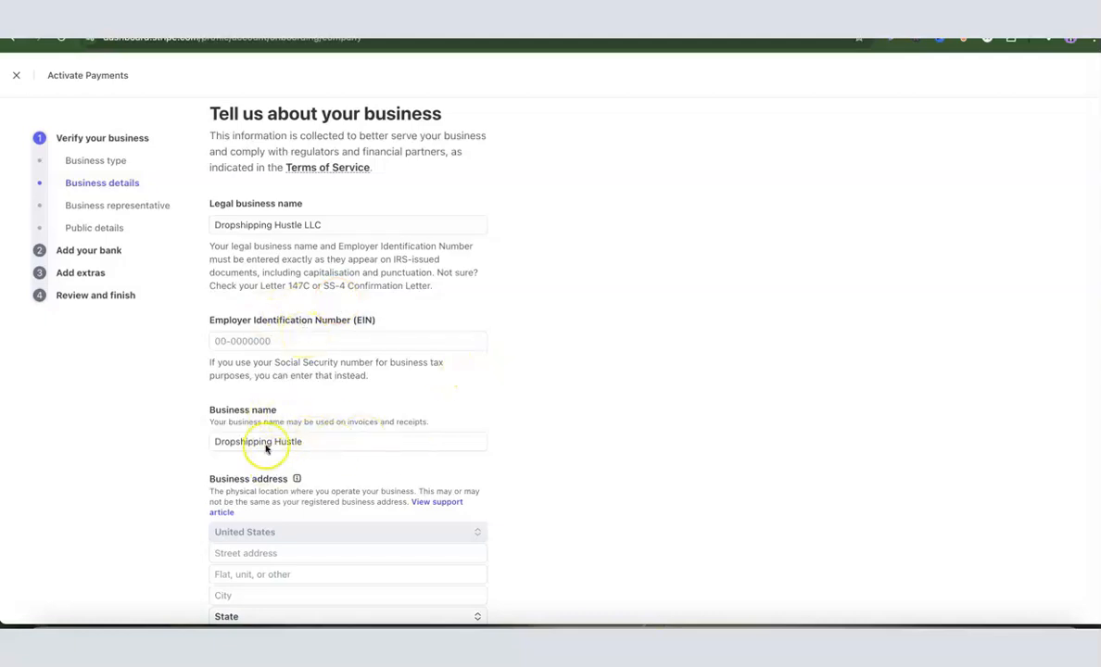
scroll(471, 403, down, 3)
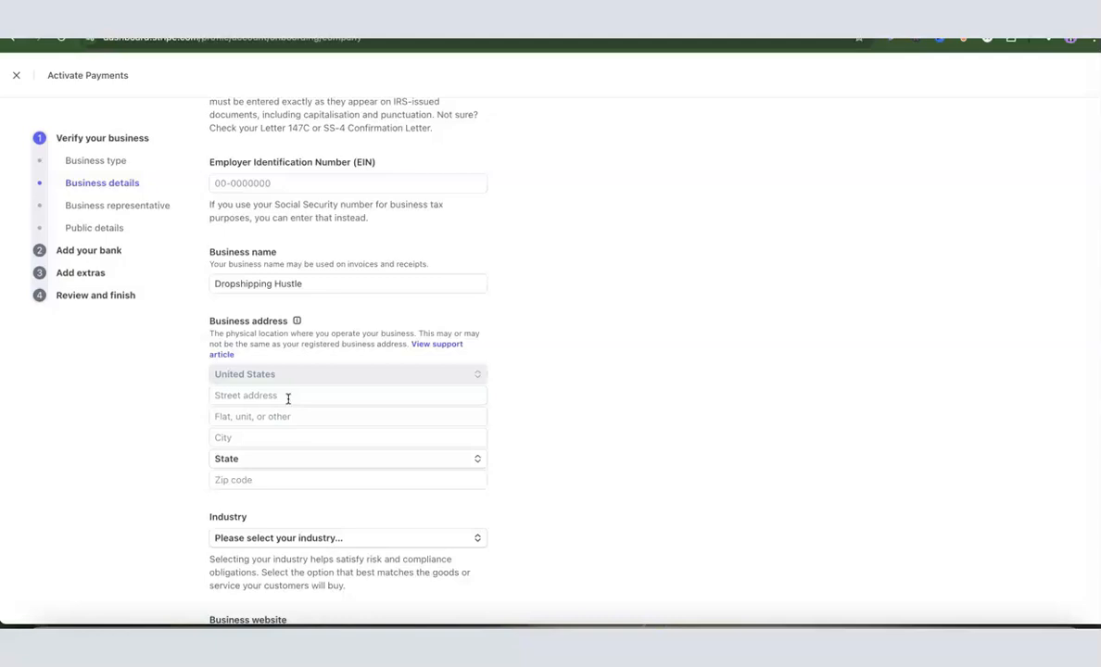
scroll(288, 398, down, 1)
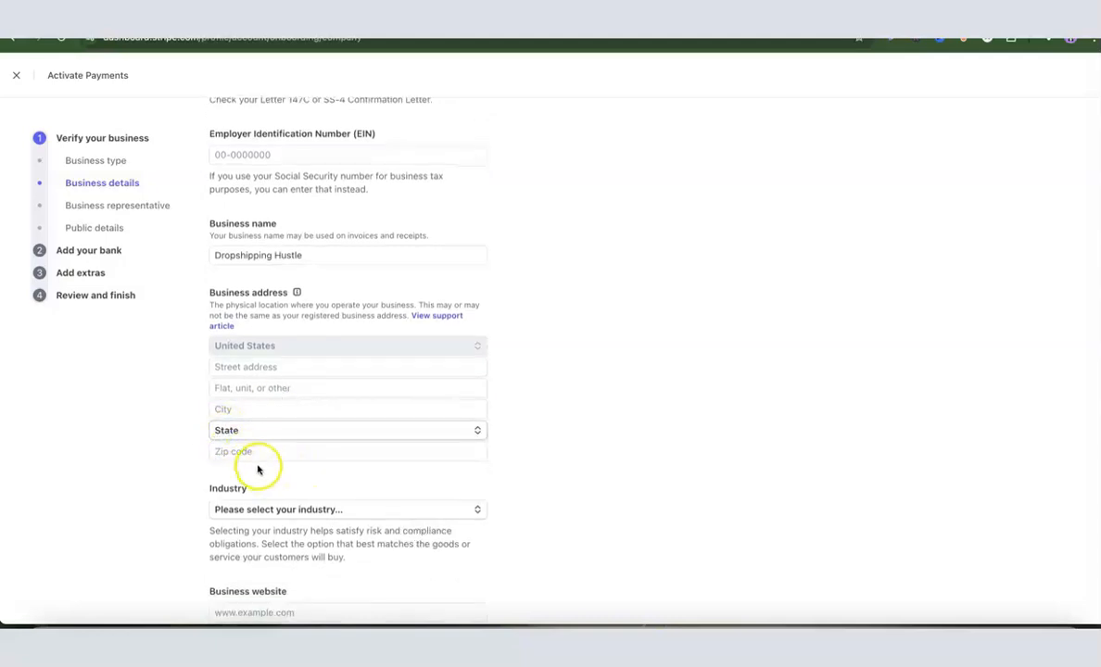
scroll(532, 420, down, 5)
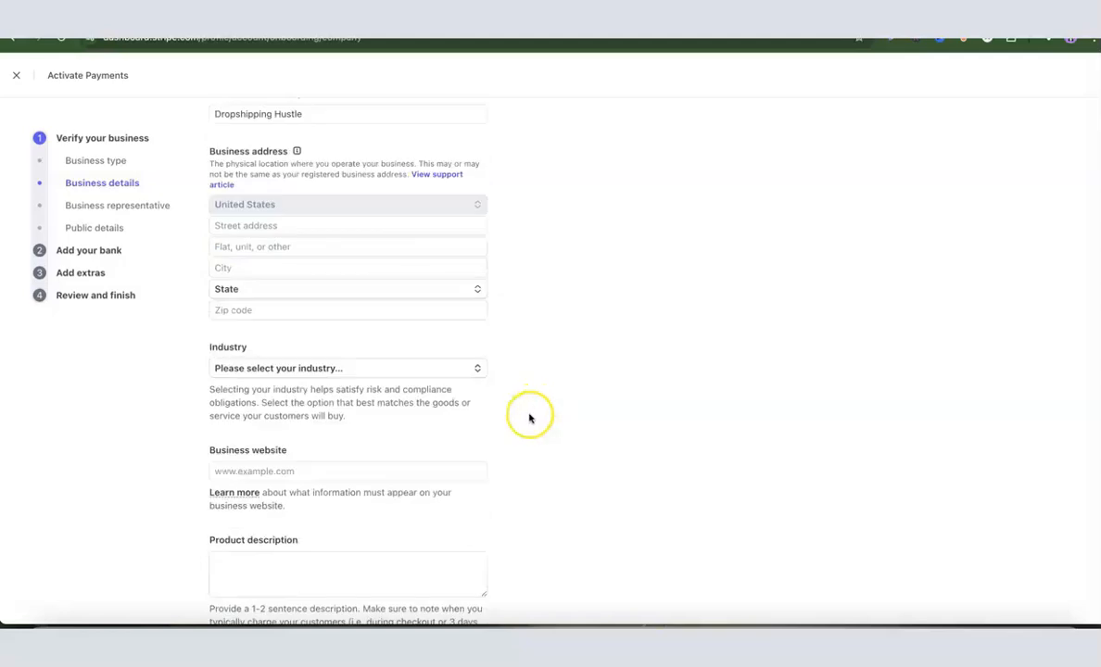
click(314, 370)
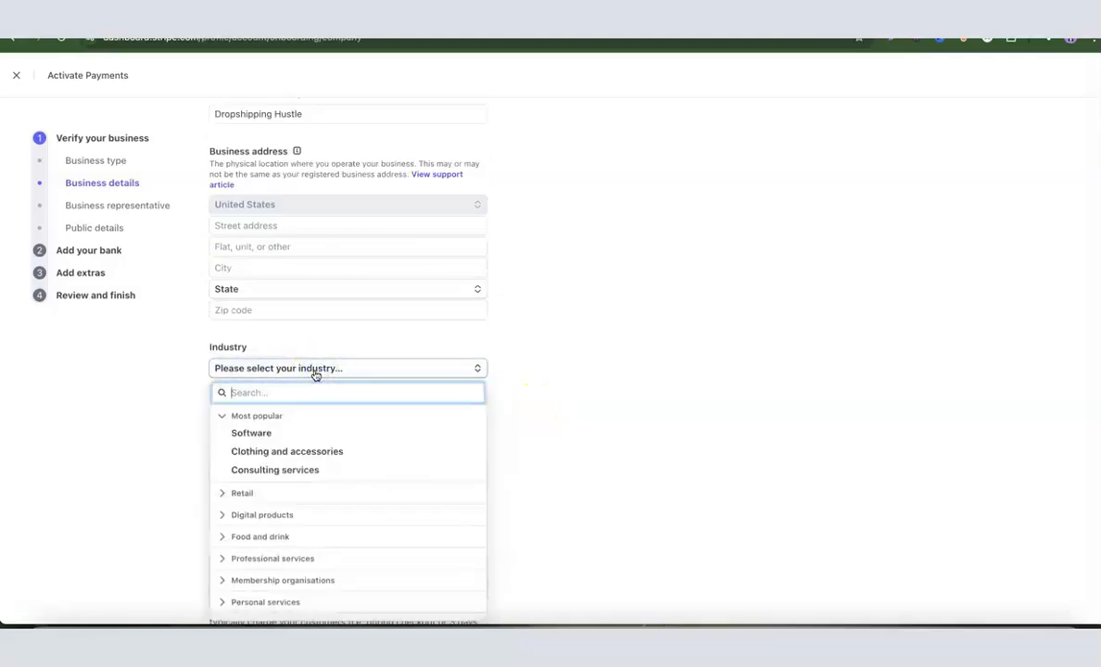
text(e)
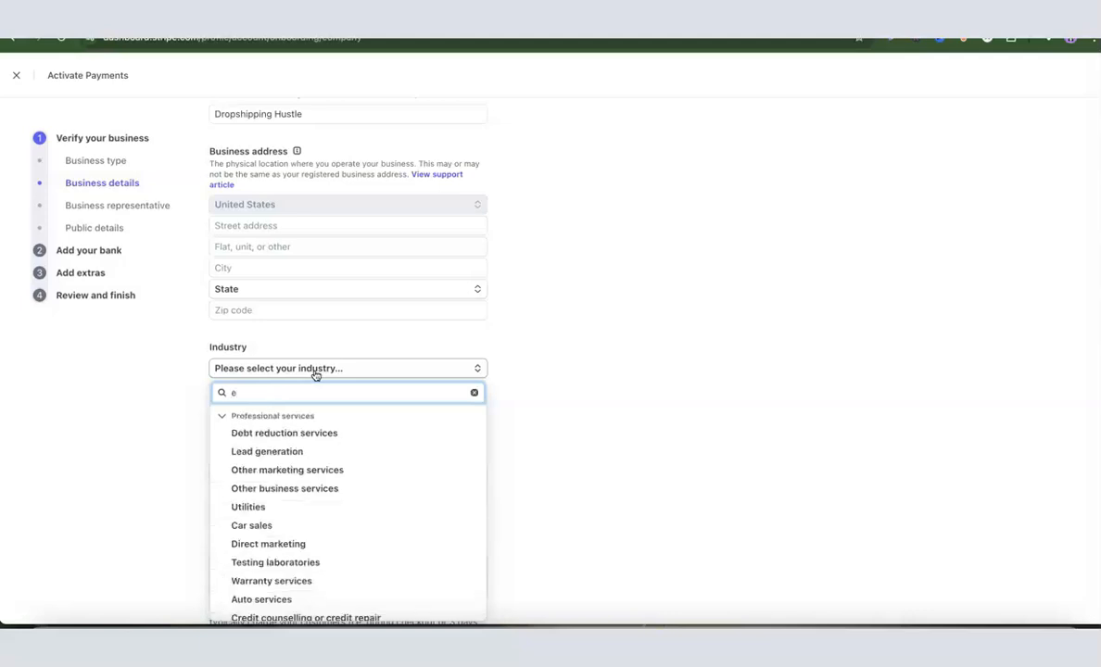
text(comme)
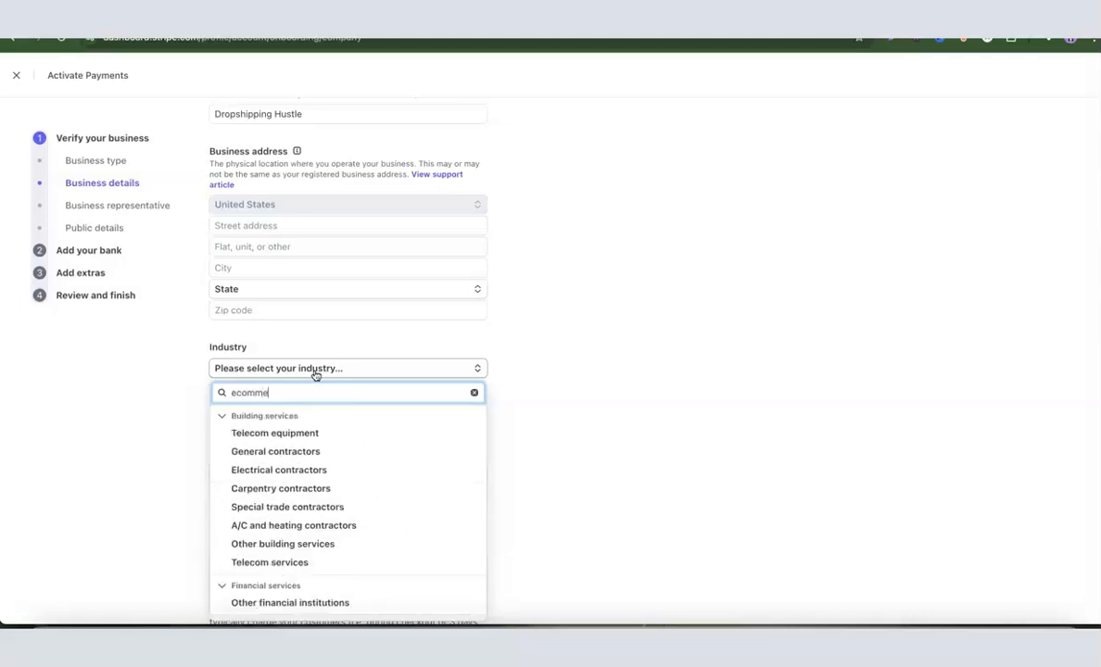
text(rce)
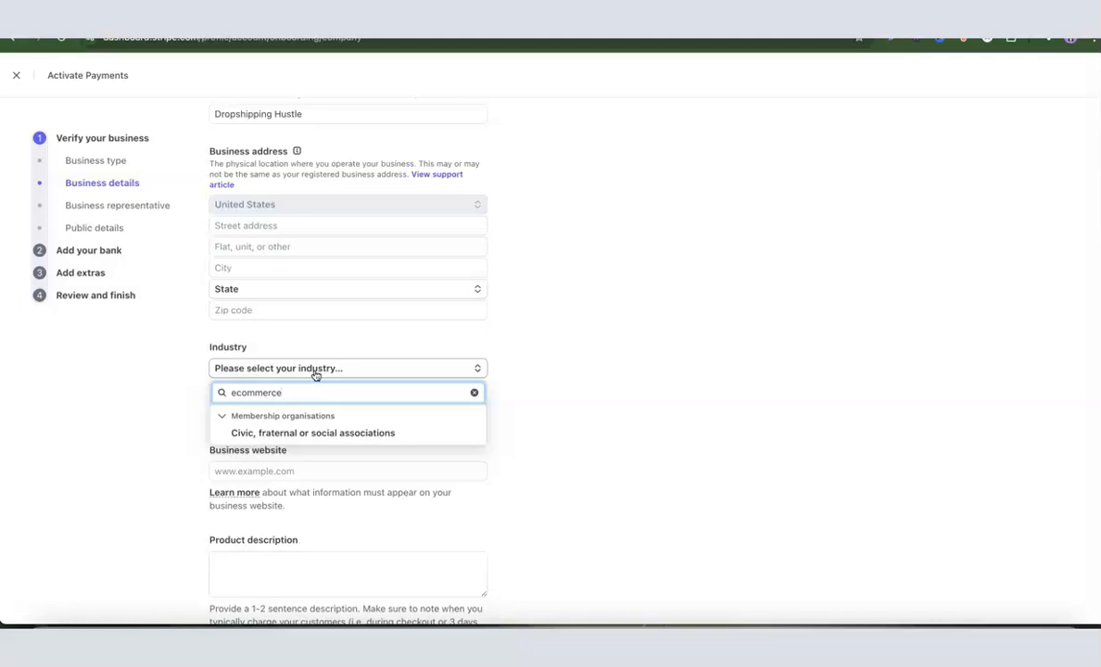
Replace the industry search with "reta" to view the retail categories, and close the list without choosing one
key(BackSpace)
key(BackSpace)
key(BackSpace)
key(BackSpace)
key(BackSpace)
key(BackSpace)
key(BackSpace)
key(BackSpace)
key(BackSpace)
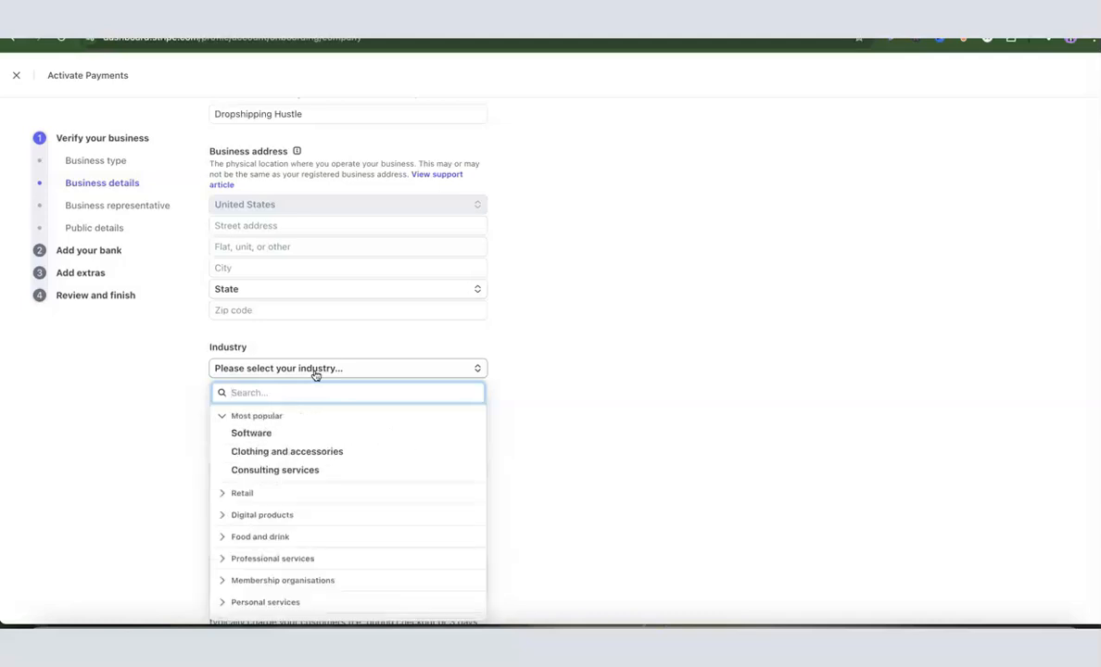
text(reta)
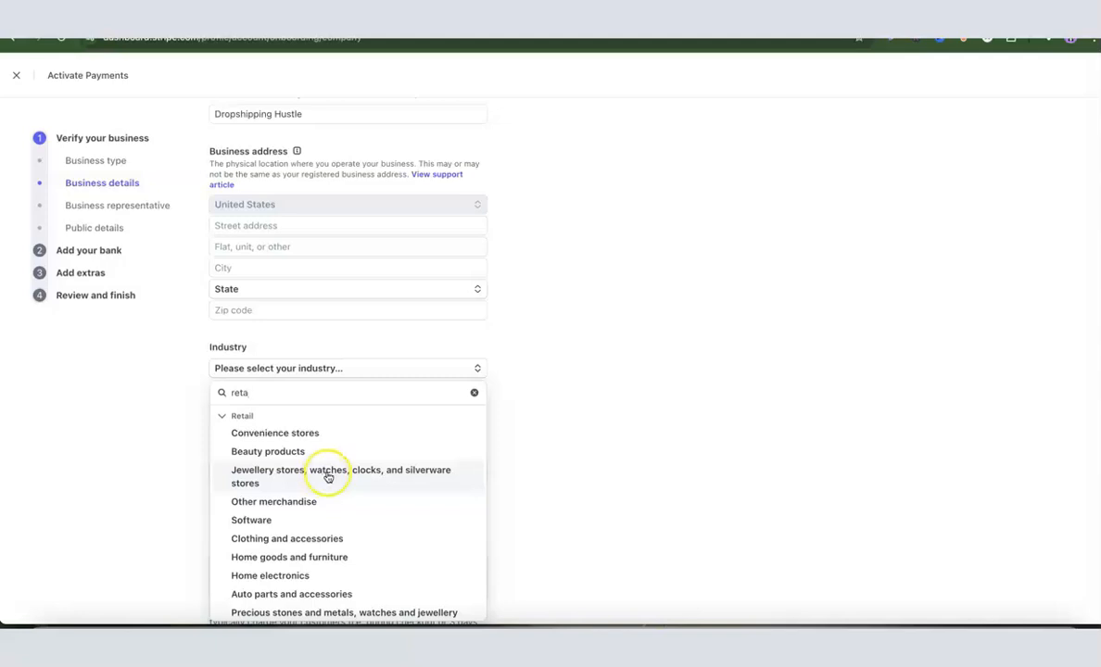
double_click(316, 392)
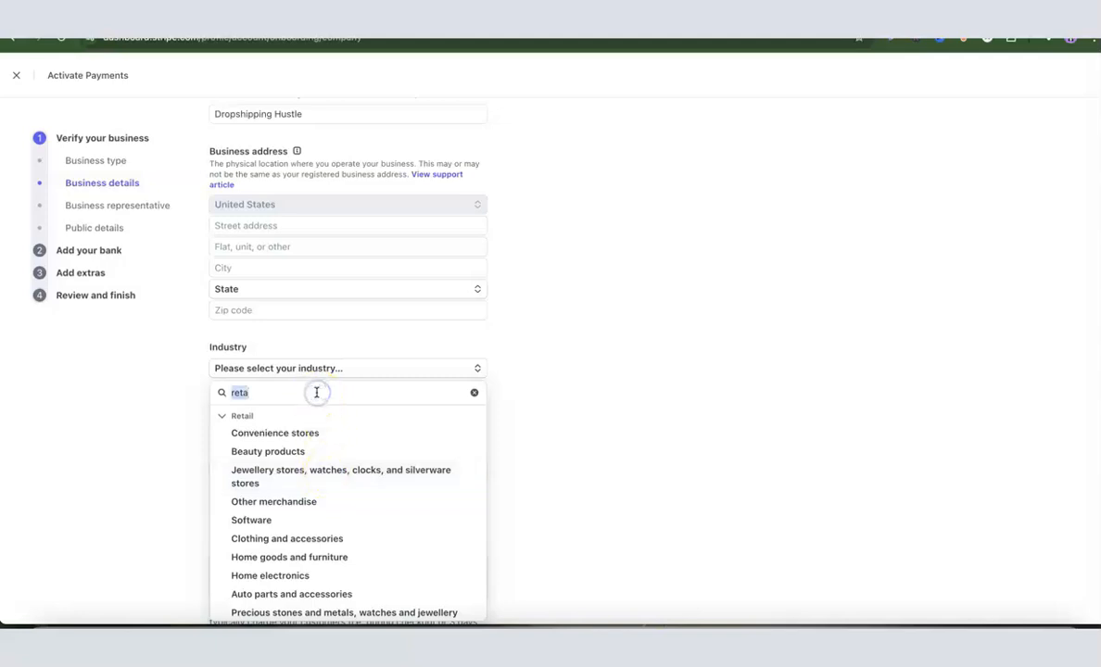
key(BackSpace)
click(531, 390)
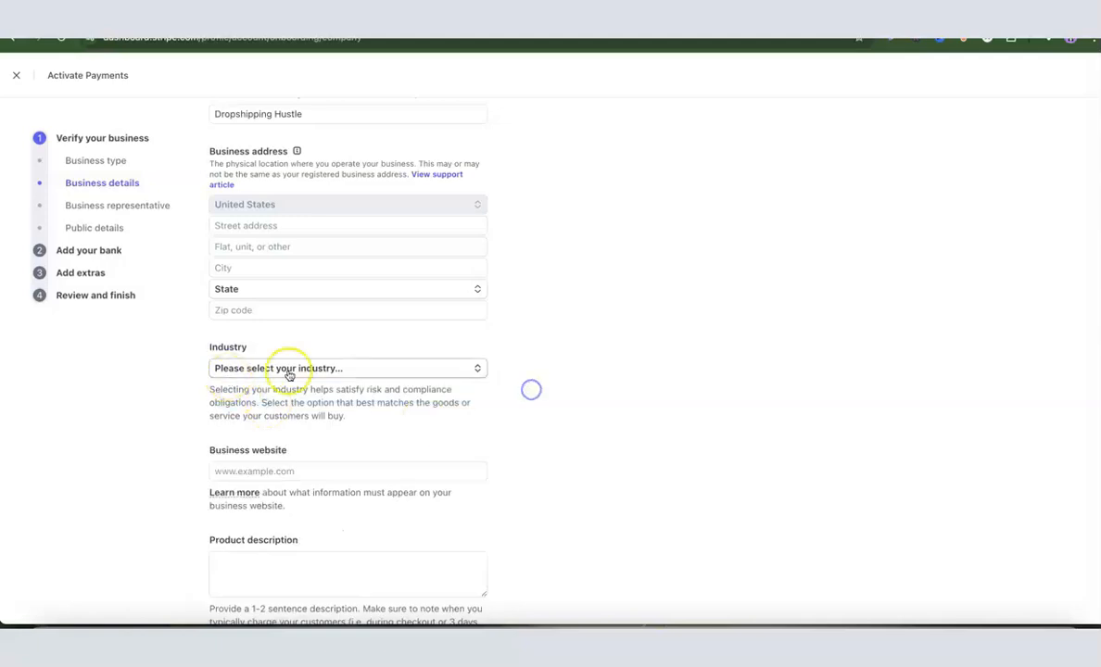
Review the address, industry, website and product description fields of the business details, and continue to the business representative section
scroll(315, 373, down, 2)
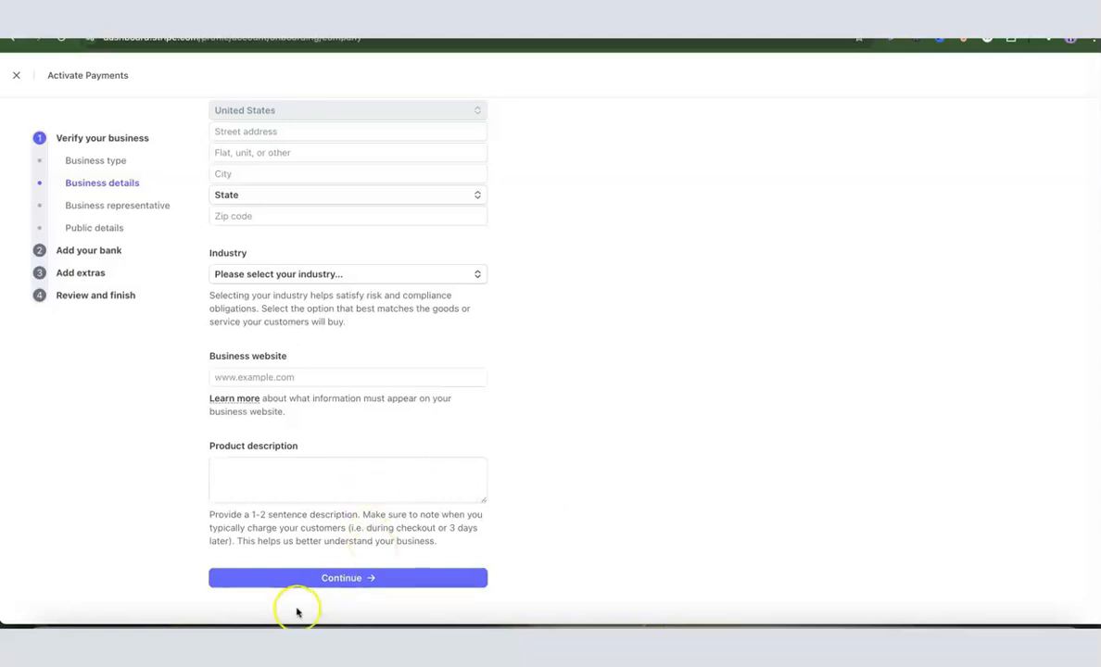
scroll(427, 495, up, 5)
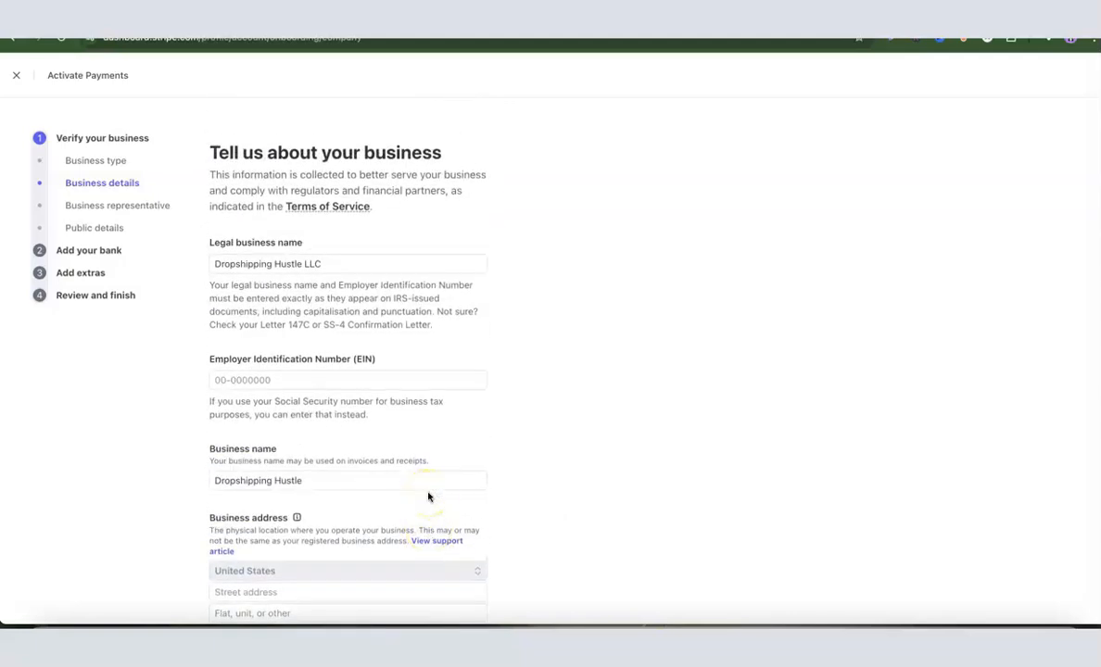
scroll(425, 463, down, 5)
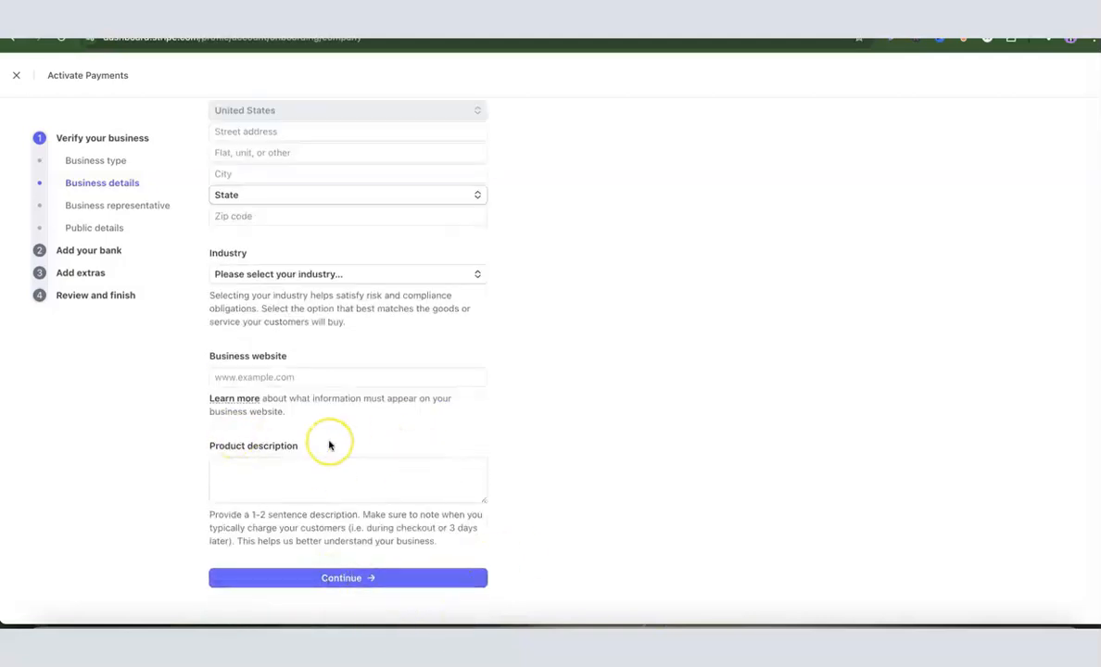
click(371, 578)
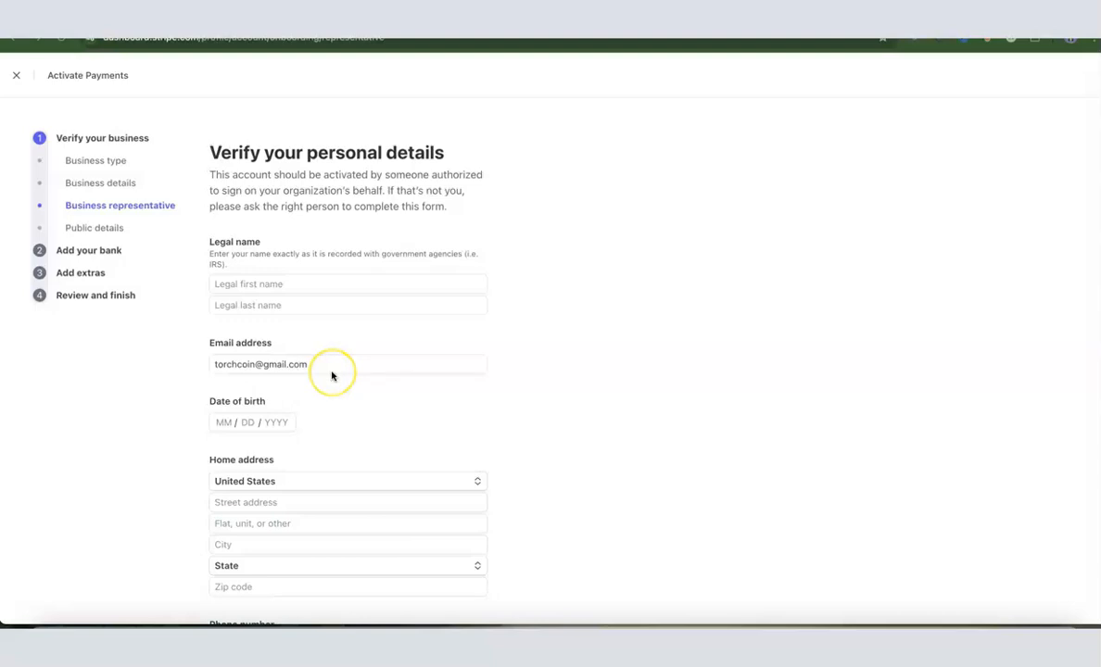
Examine the representative's personal details fields, including the home address country options and phone country codes, keeping United States and US
scroll(332, 375, down, 2)
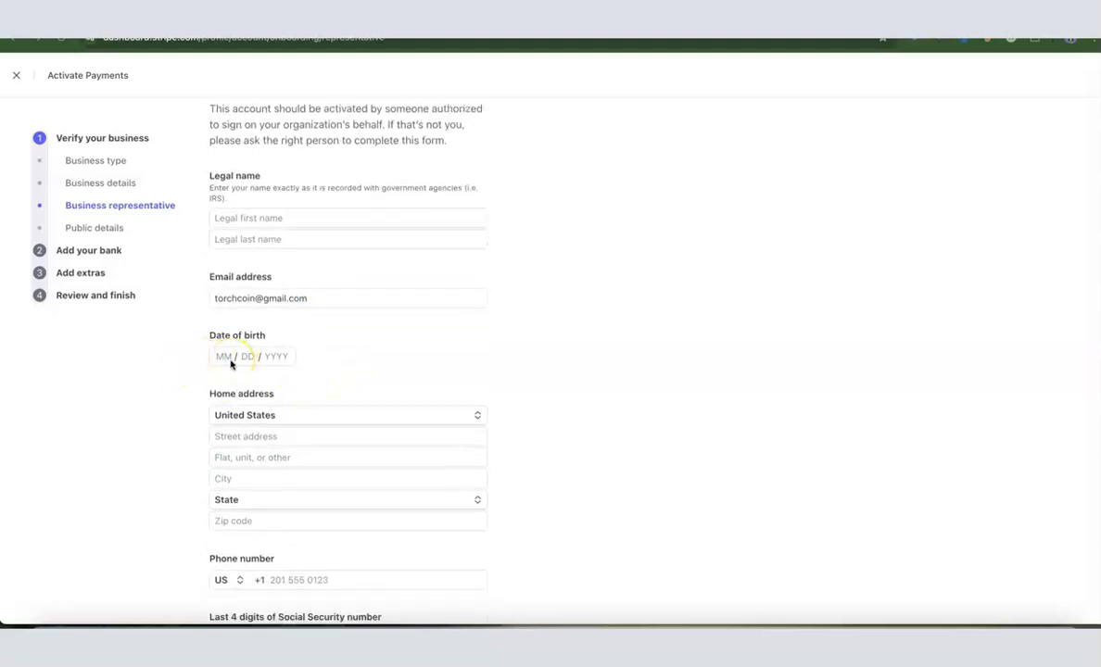
scroll(231, 364, down, 1)
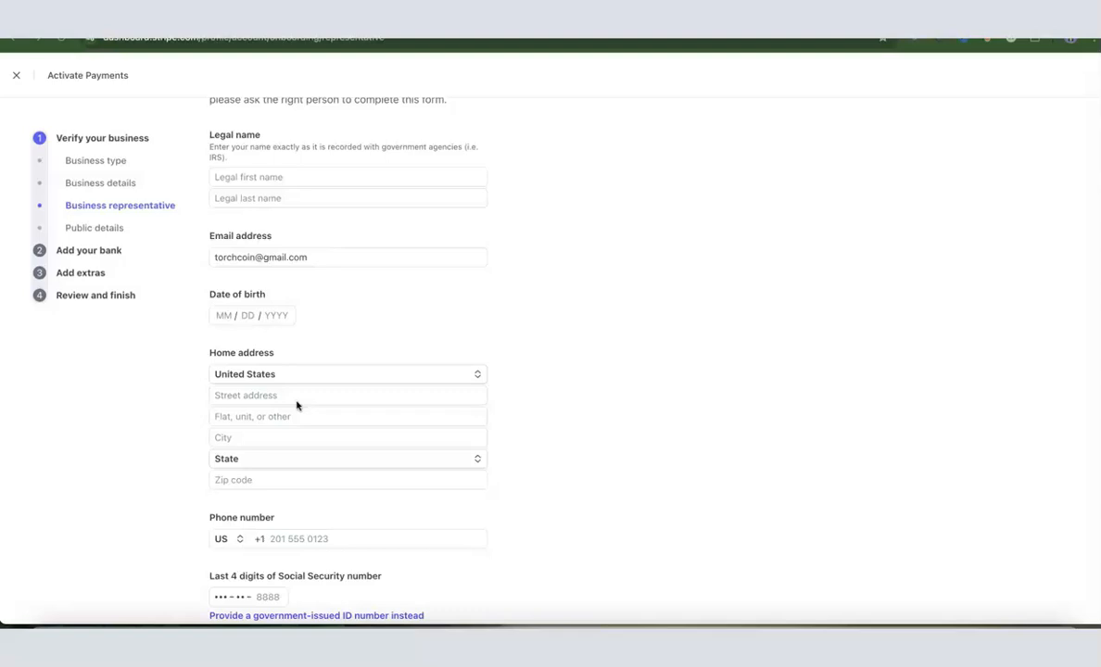
click(478, 376)
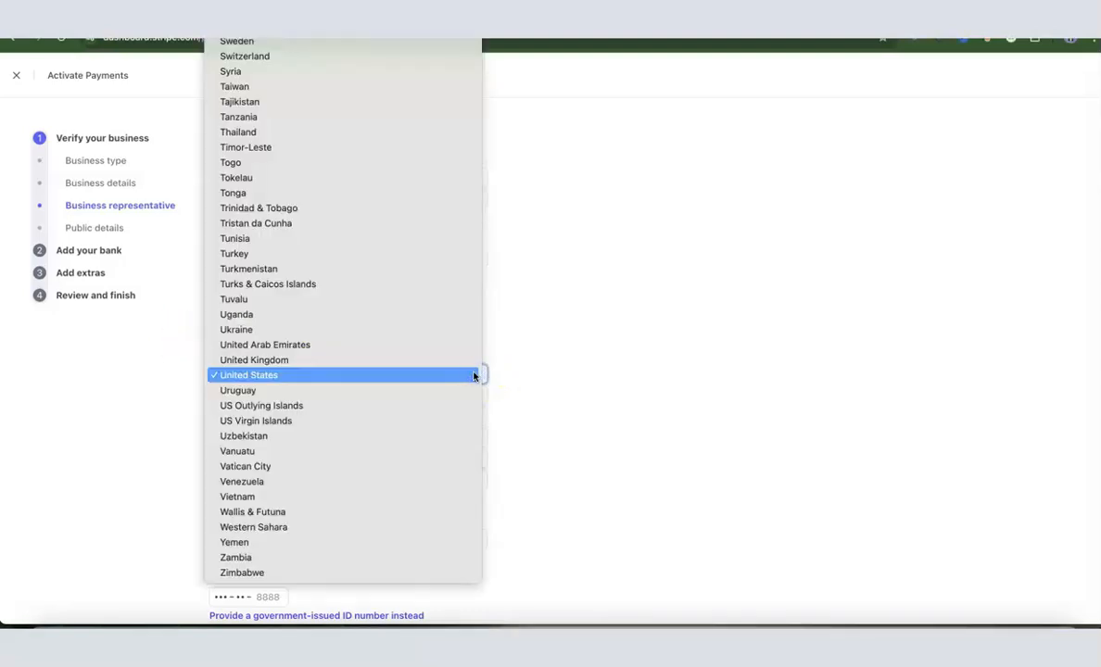
click(512, 376)
scroll(509, 374, down, 1)
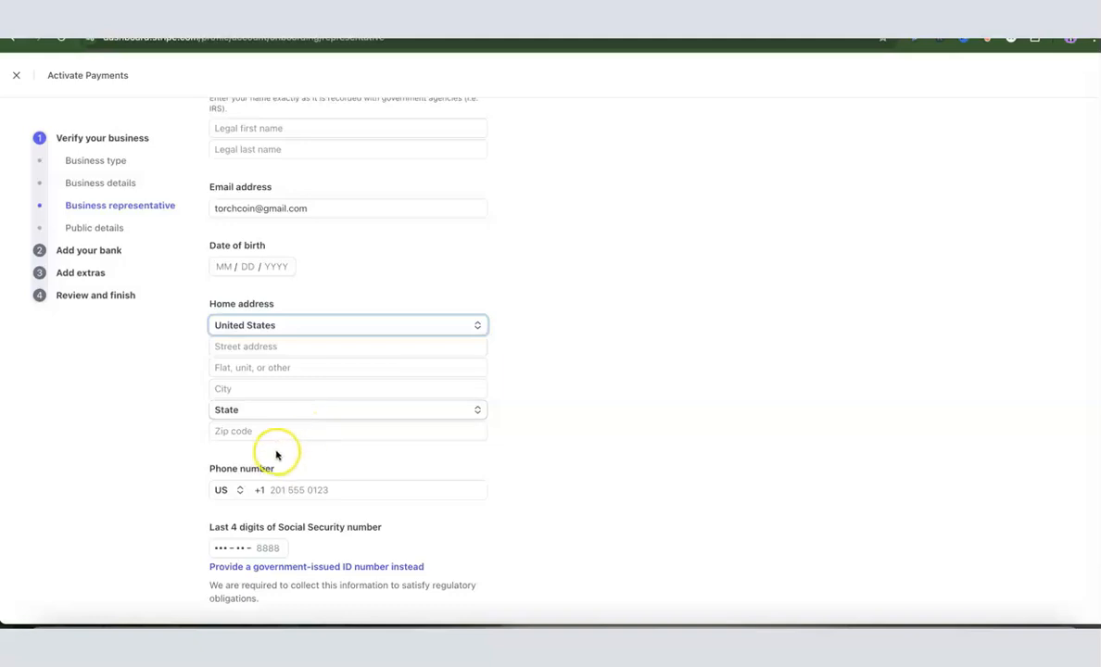
scroll(634, 373, down, 1)
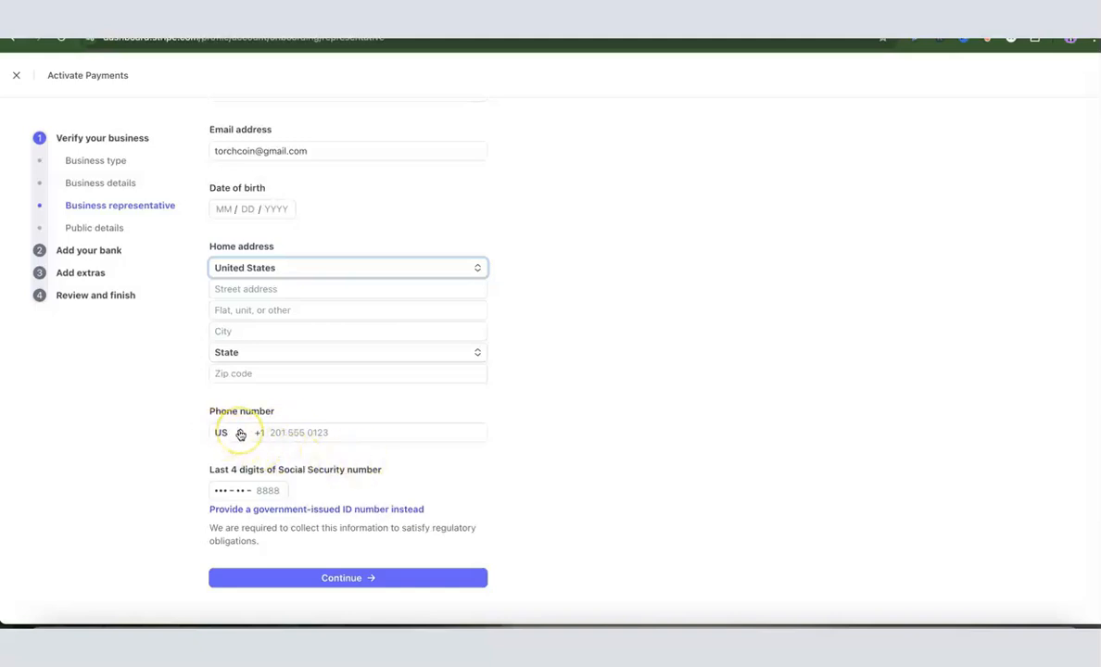
click(236, 434)
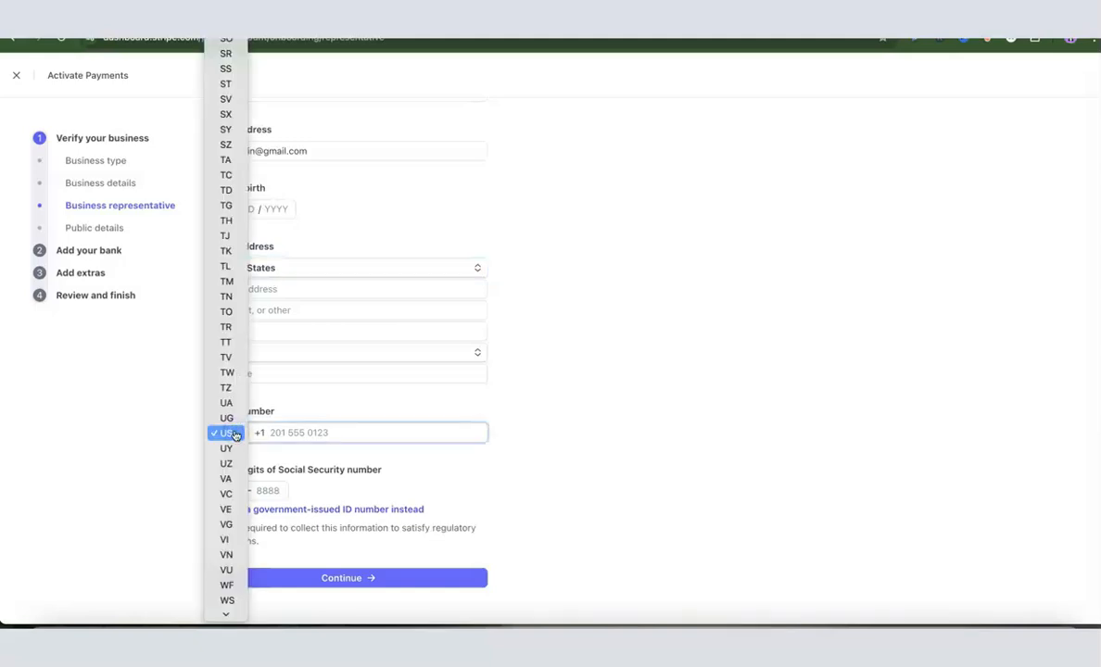
click(236, 434)
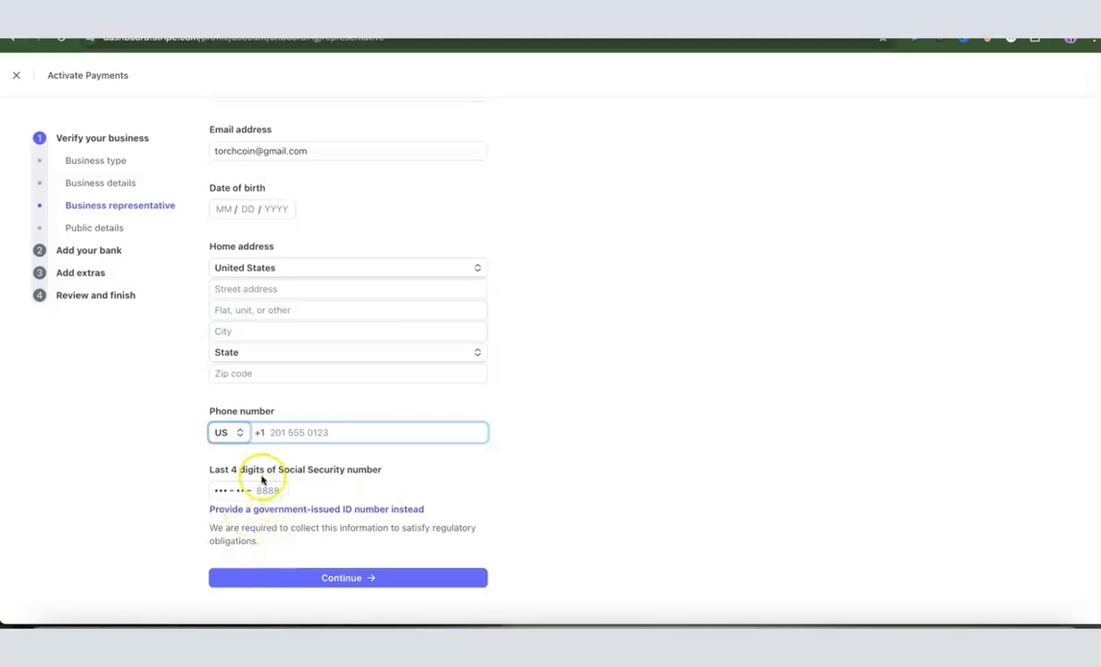
Switch identity verification from the last 4 SSN digits to a full government-issued ID number, with US as the issuing country
scroll(352, 470, up, 1)
scroll(352, 469, up, 5)
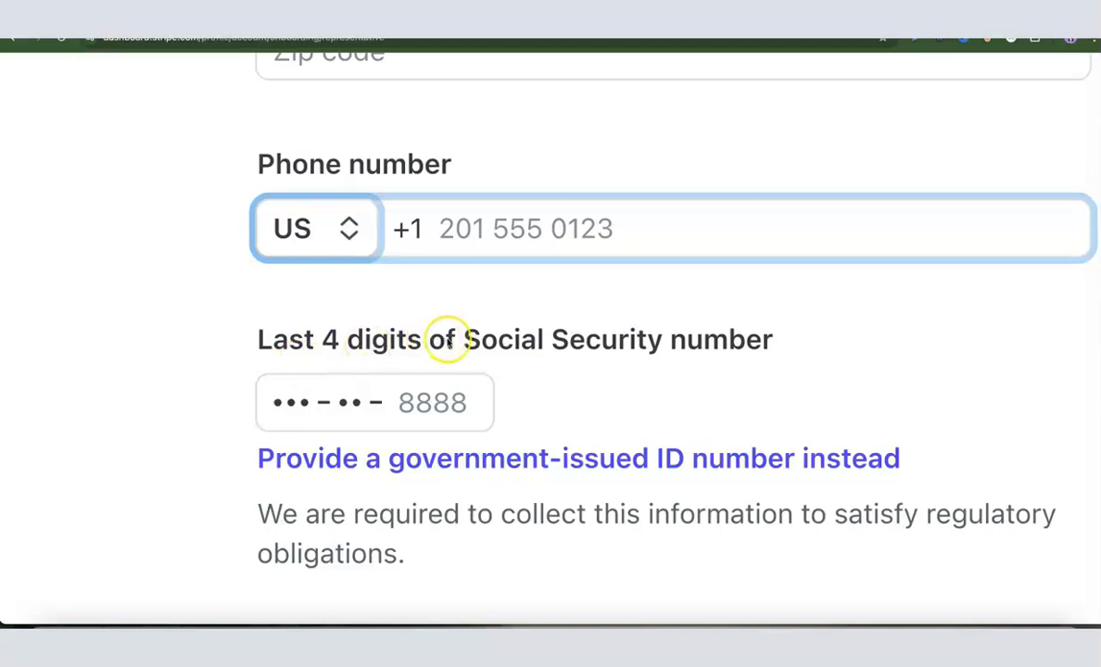
scroll(729, 319, right, 2)
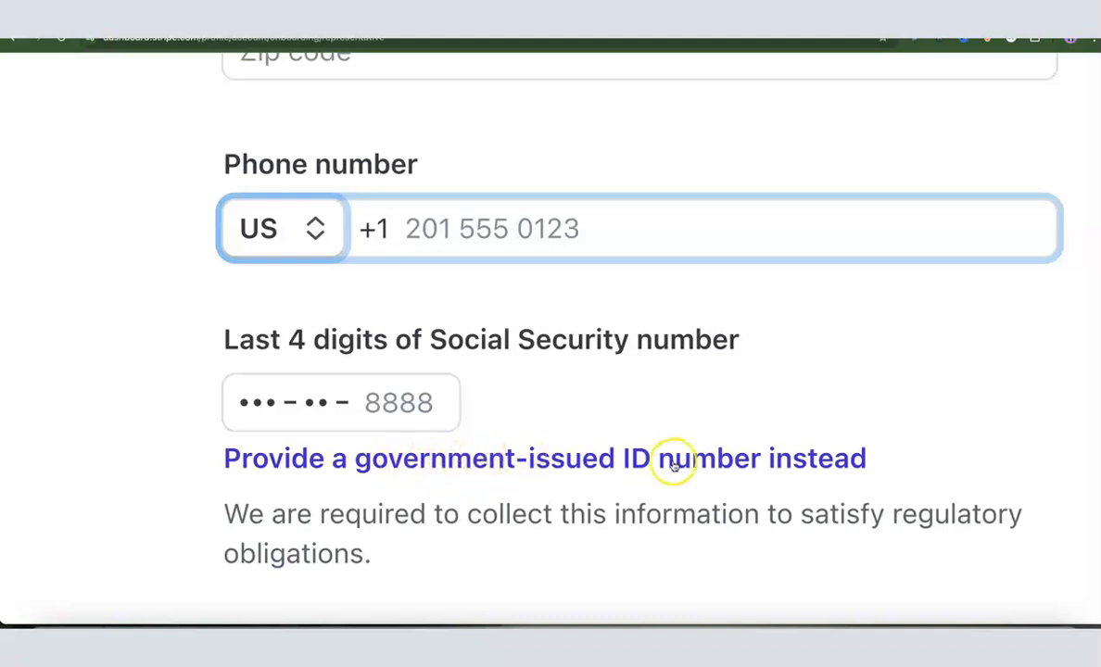
click(447, 457)
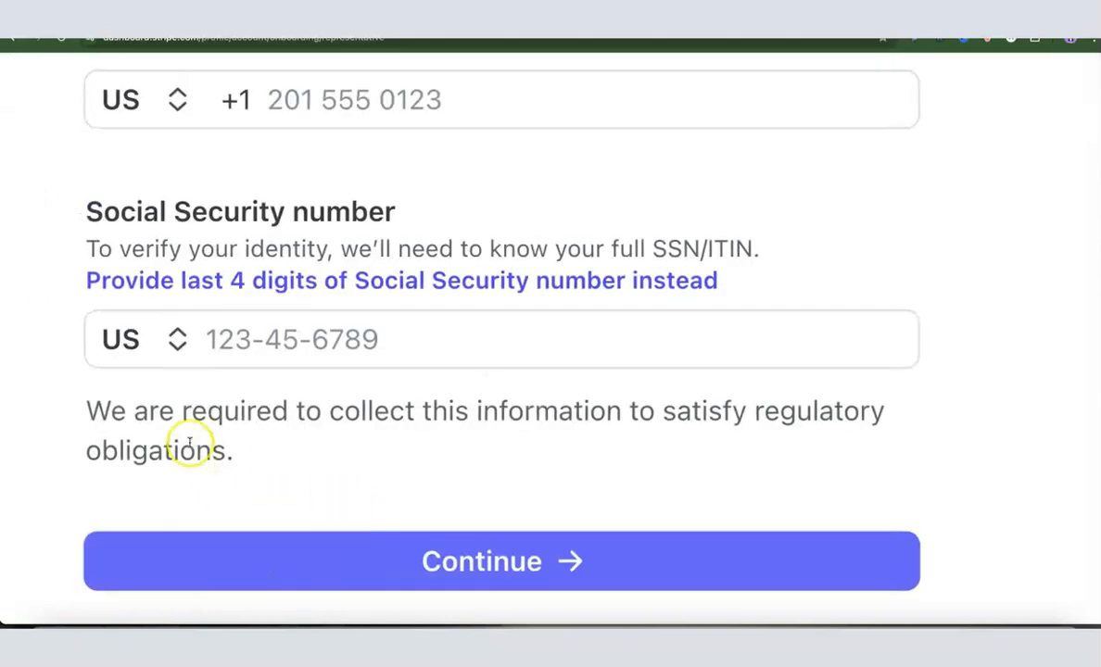
click(174, 341)
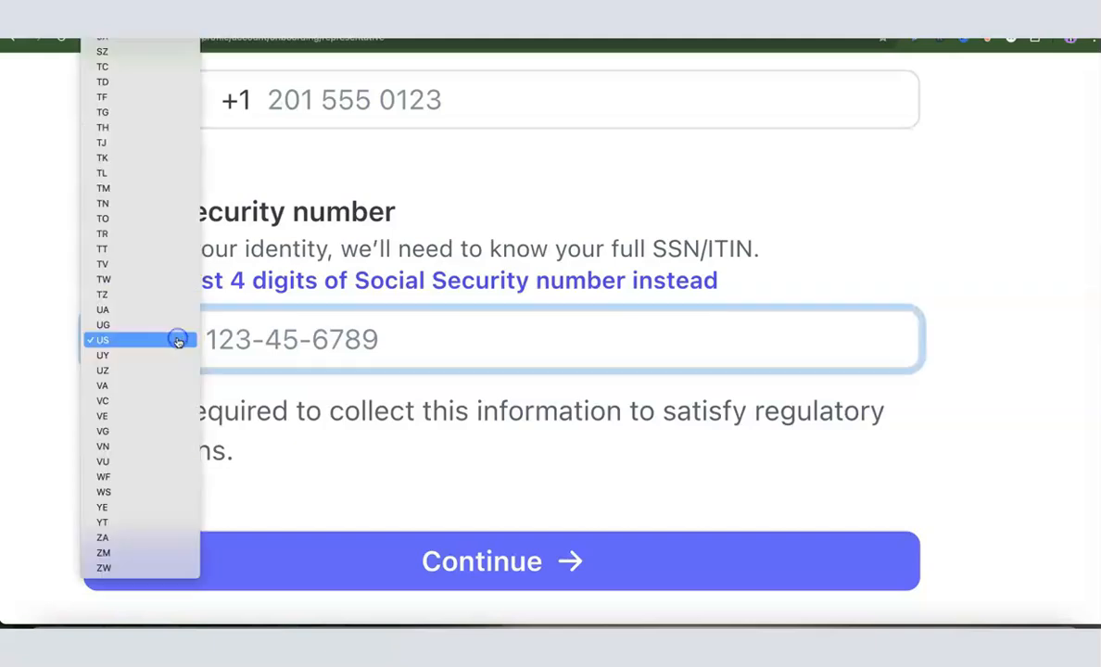
scroll(112, 353, up, 10)
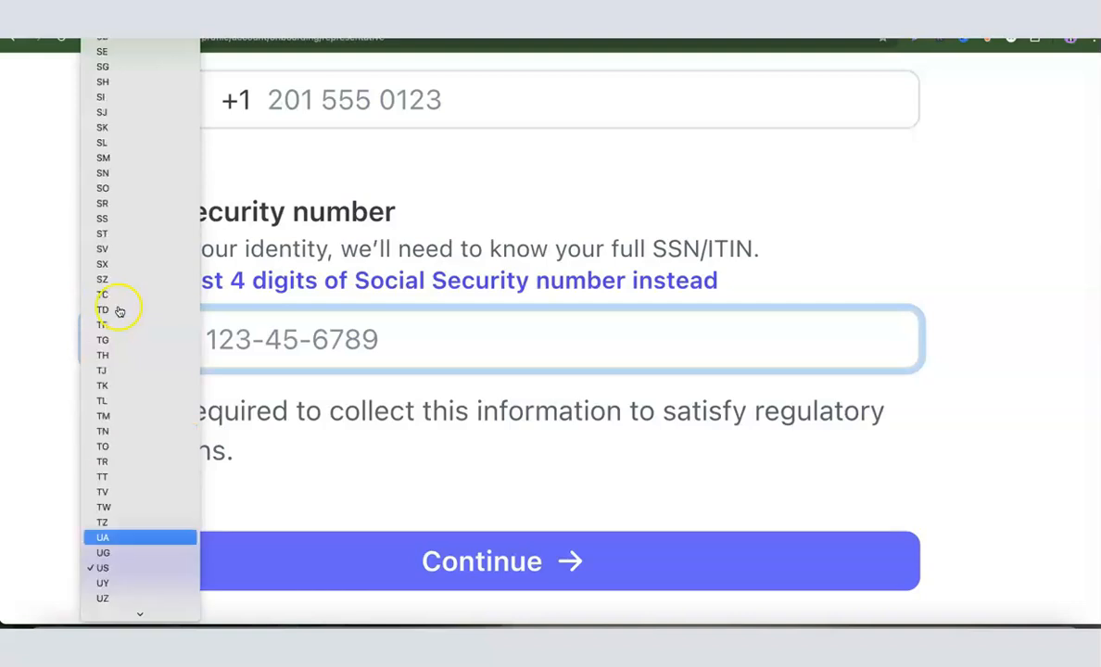
scroll(119, 276, down, 10)
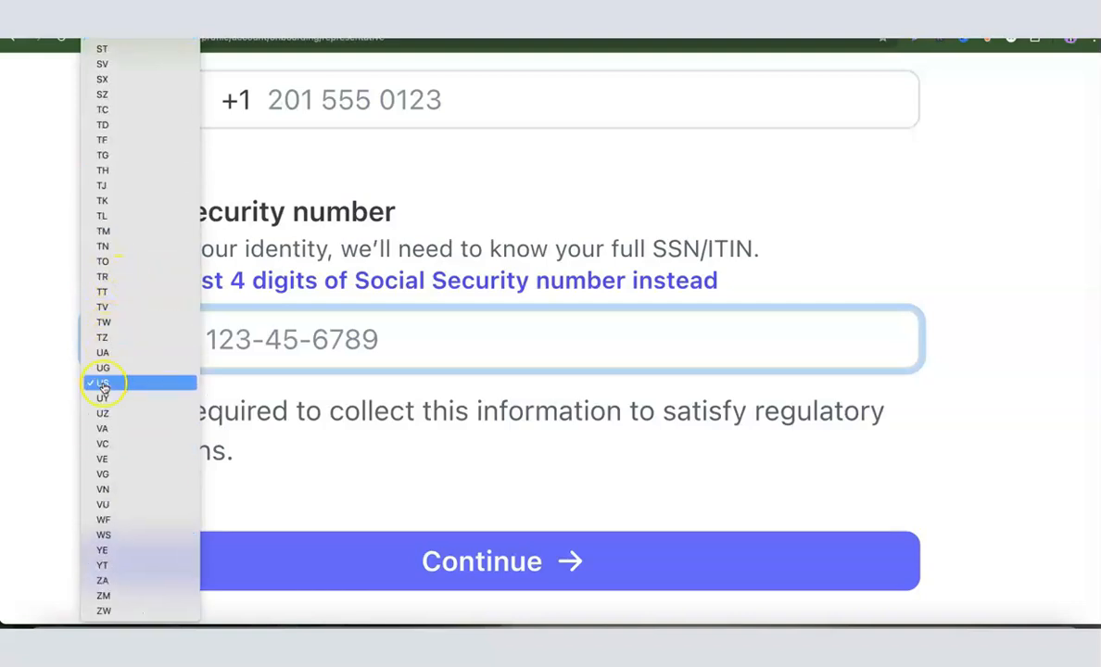
click(105, 381)
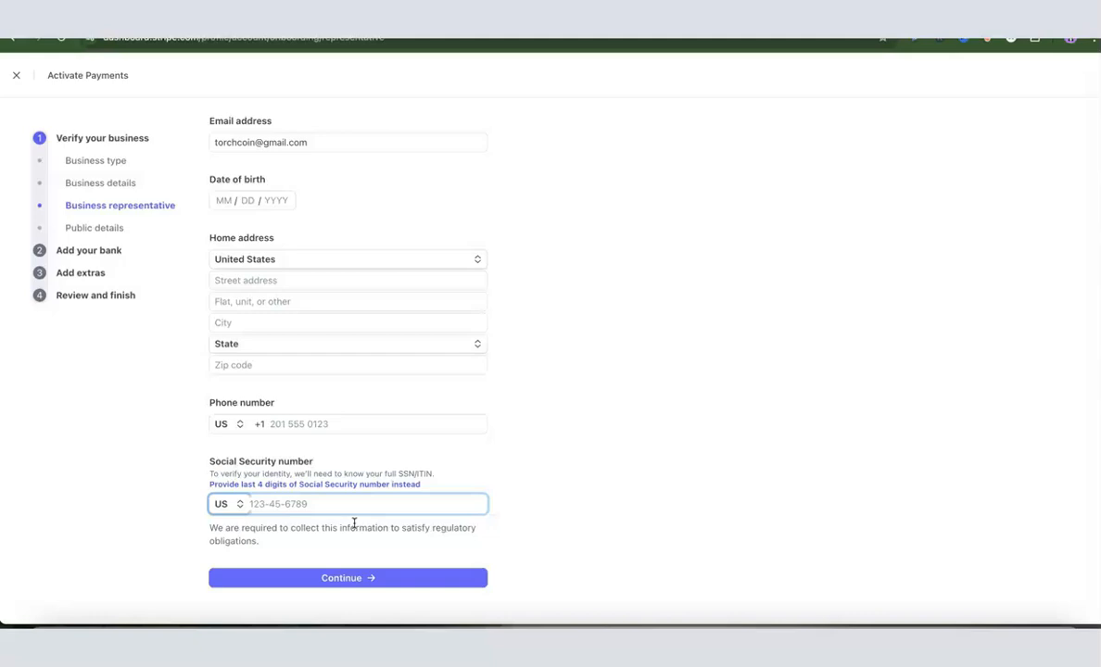
click(199, 530)
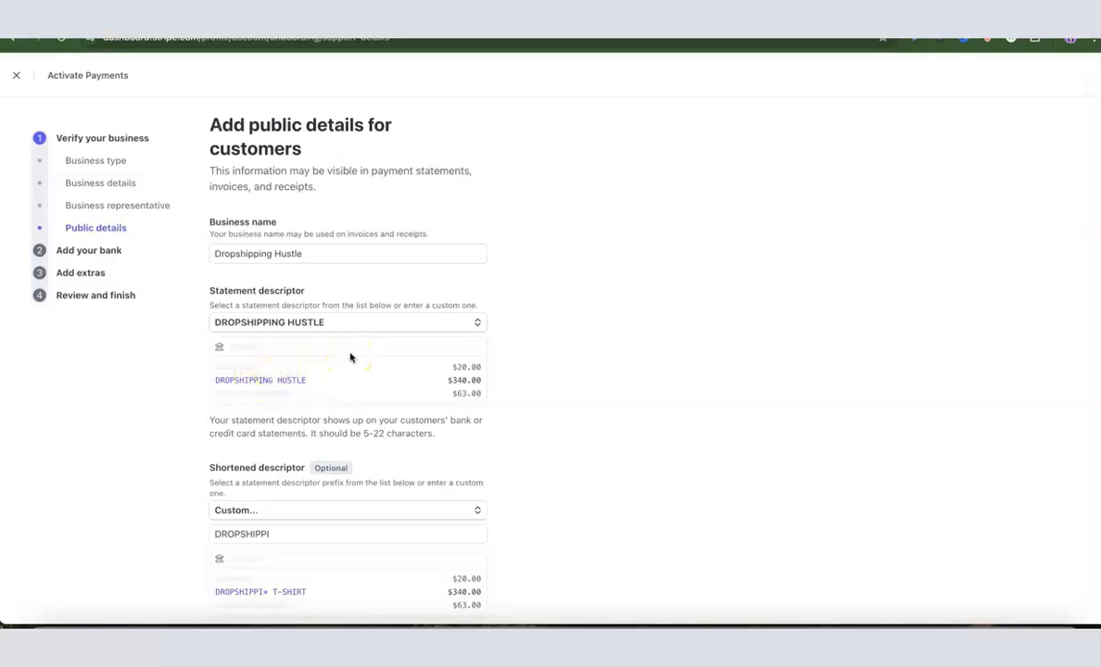
Examine the public business name, statement descriptor, shortened descriptor, and customer support phone number and address fields
scroll(350, 358, down, 2)
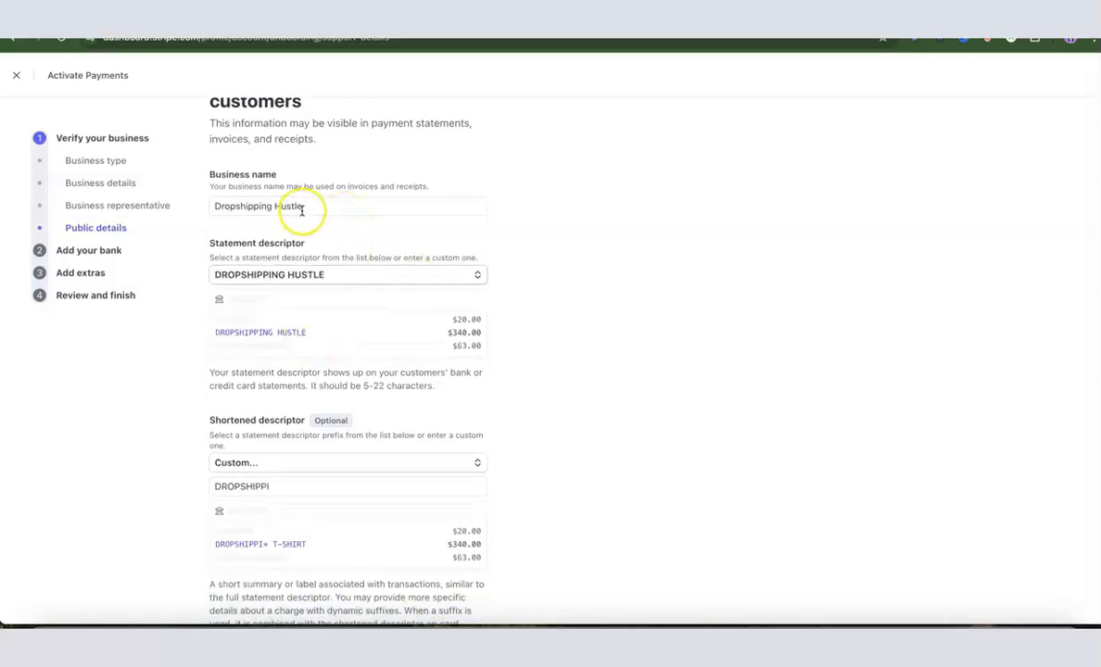
scroll(347, 276, down, 1)
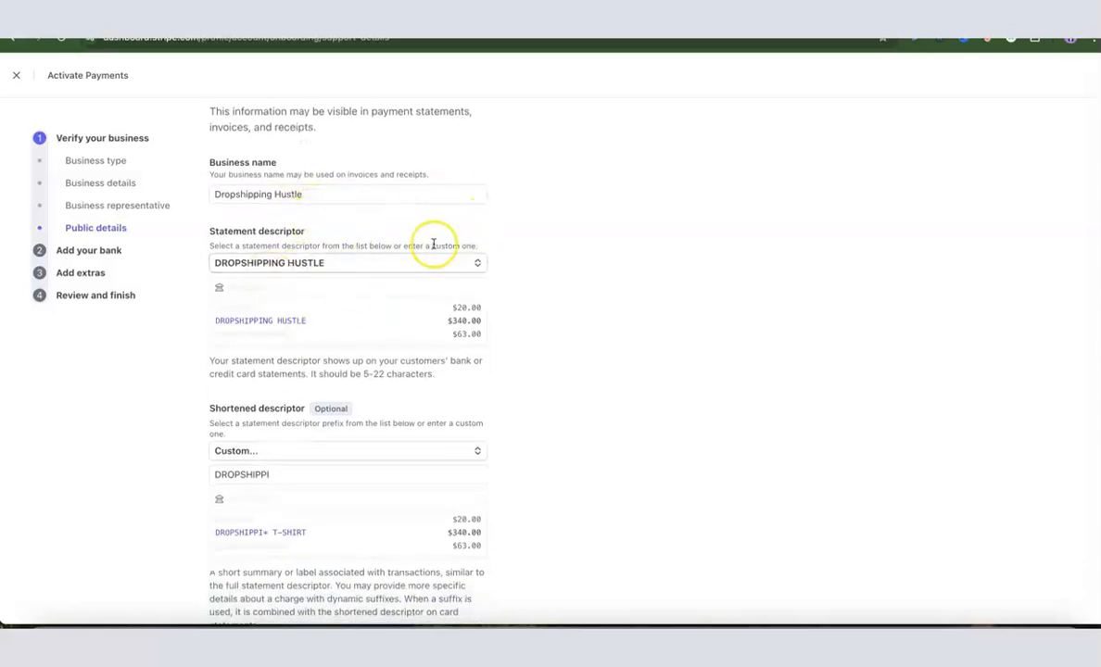
scroll(337, 375, down, 2)
click(338, 377)
scroll(278, 352, down, 4)
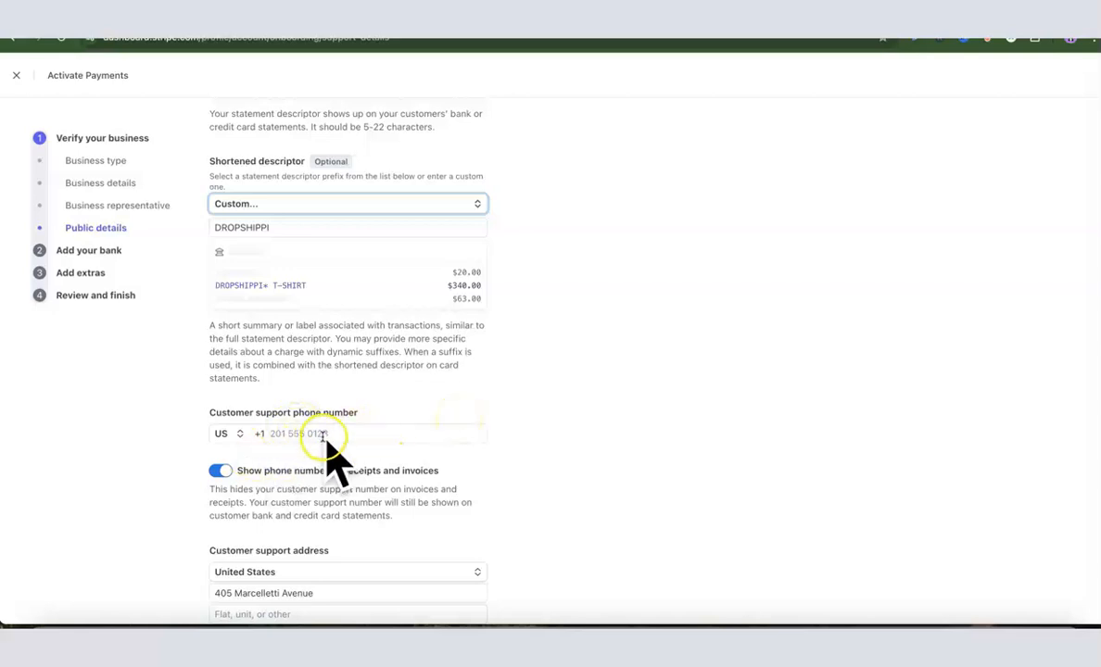
scroll(385, 423, down, 1)
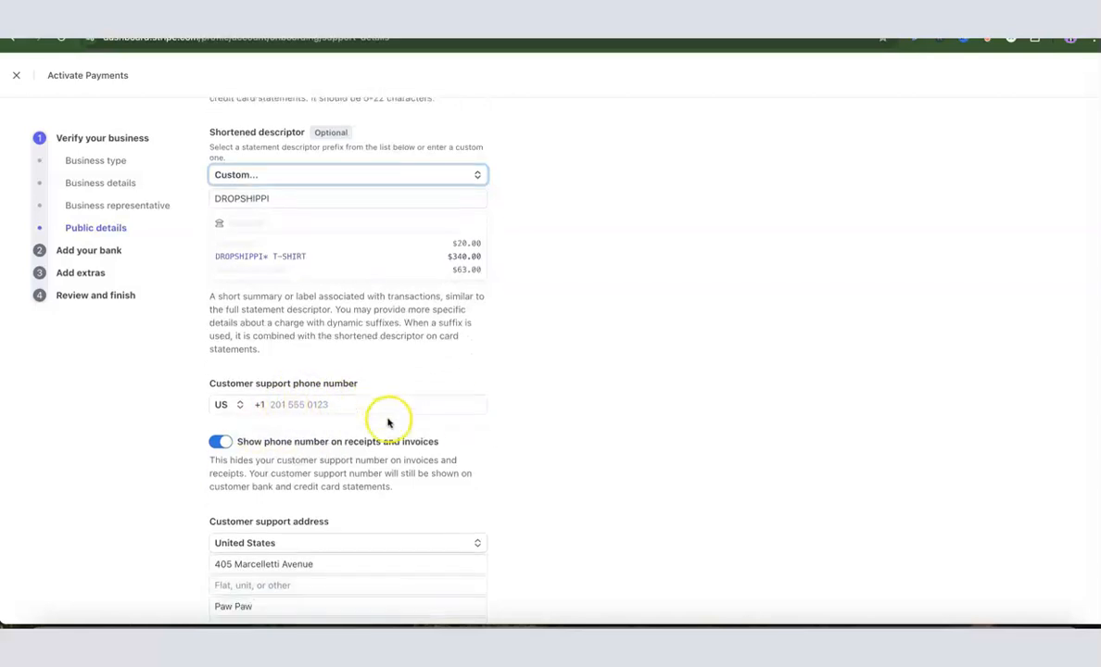
click(308, 405)
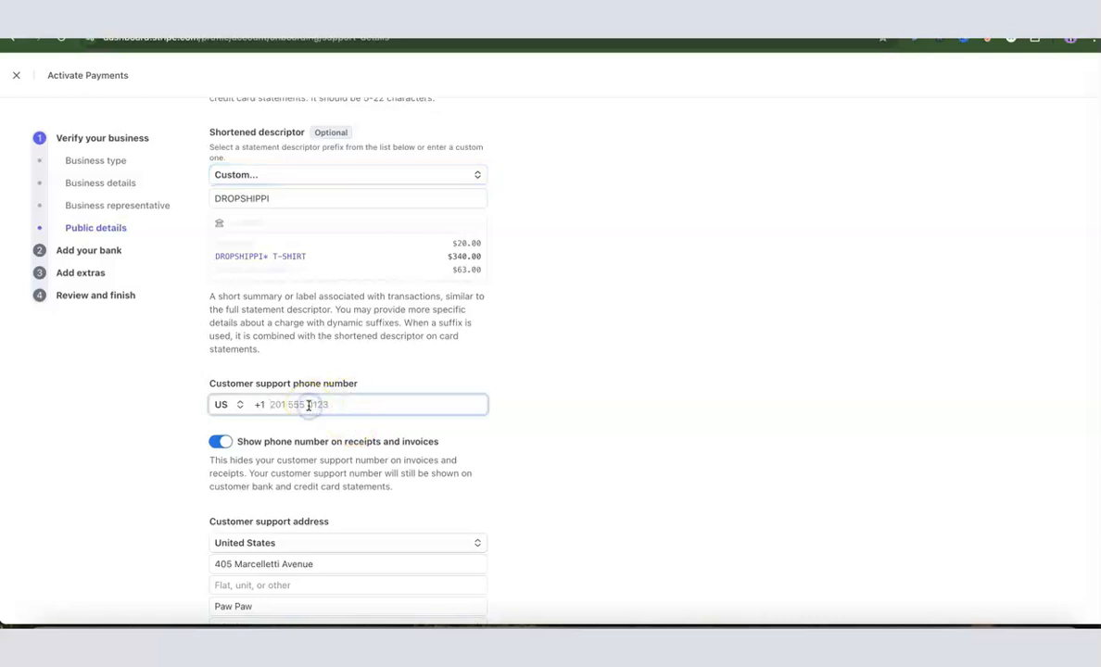
scroll(310, 413, down, 4)
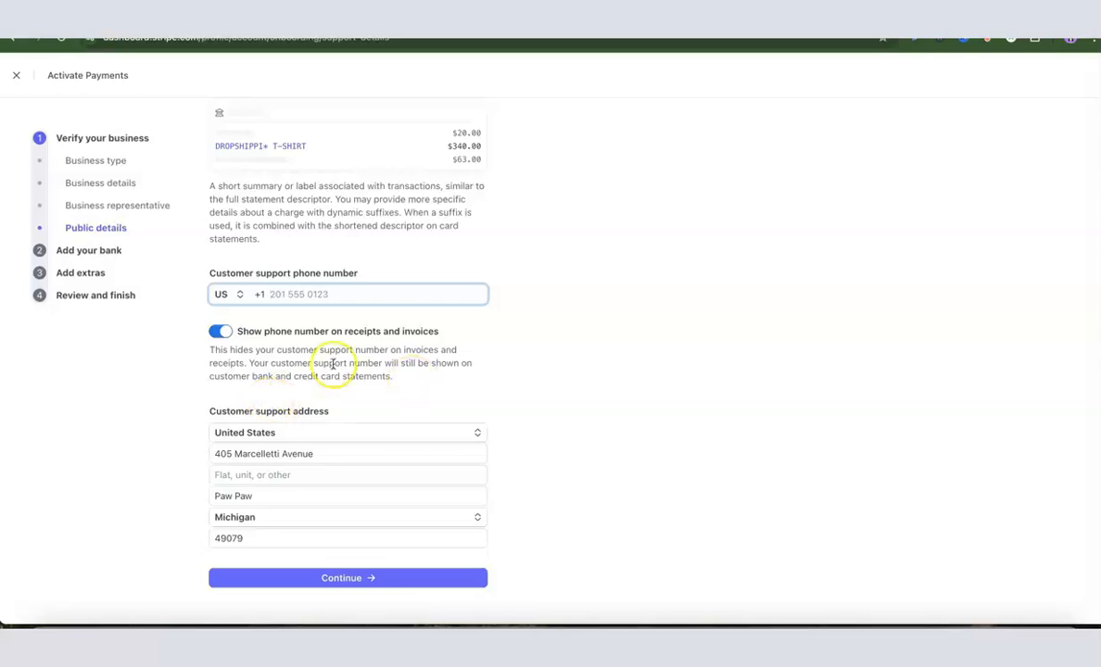
scroll(315, 359, up, 1)
scroll(314, 358, up, 1)
scroll(315, 359, down, 2)
scroll(341, 428, up, 5)
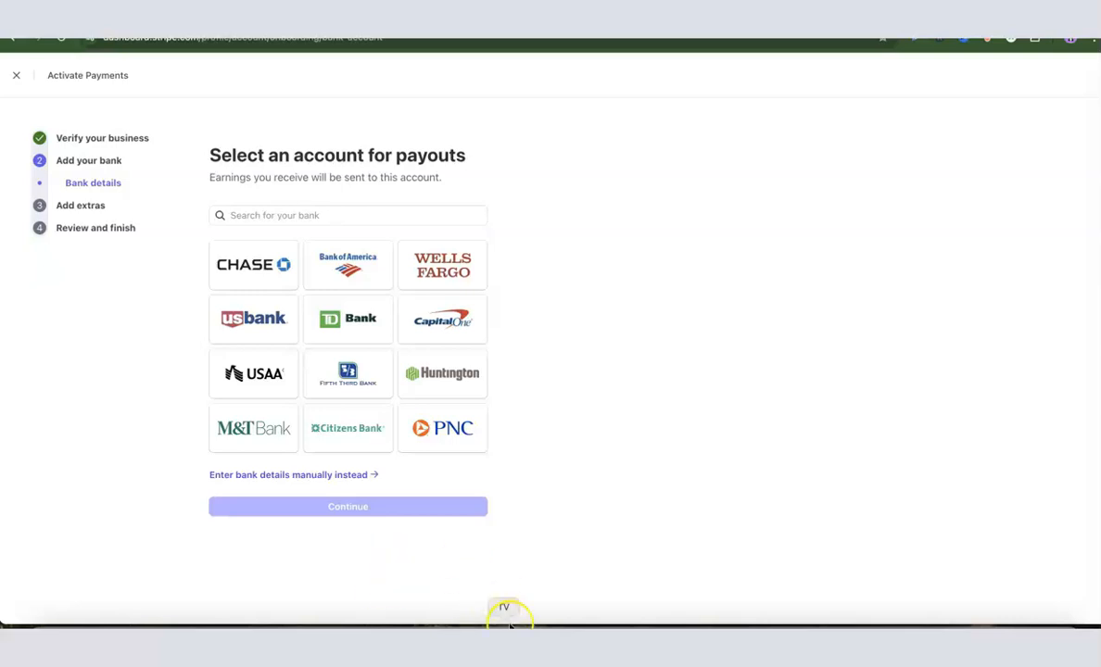
Add the payout bank account manually with its routing number and confirmed account number, and submit the bank details
click(256, 475)
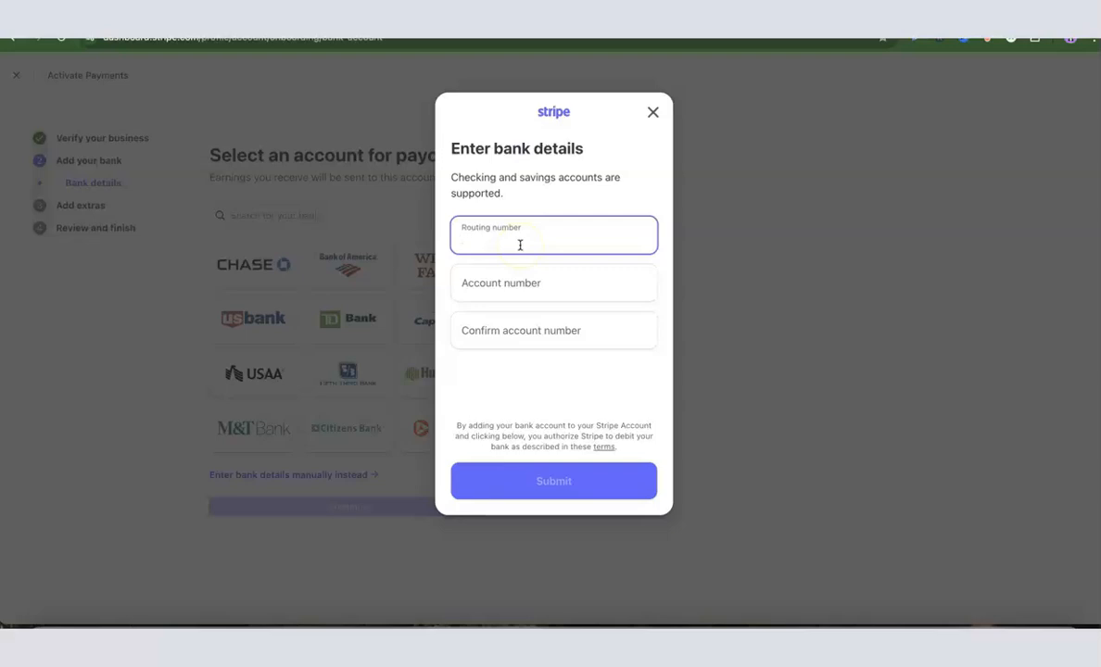
click(538, 495)
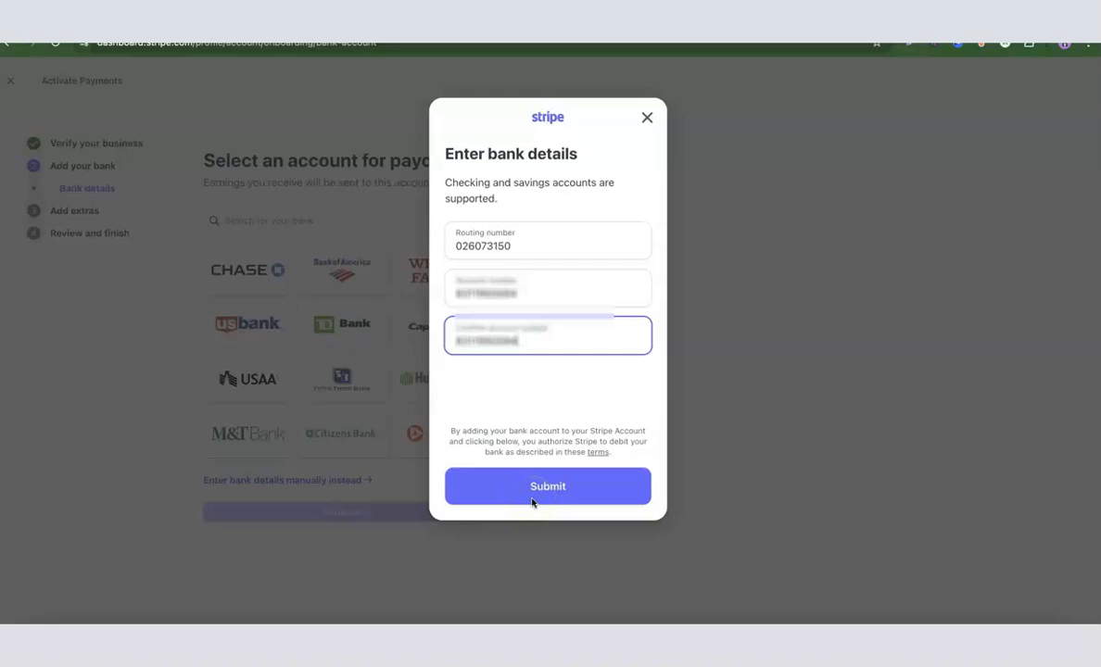
click(515, 499)
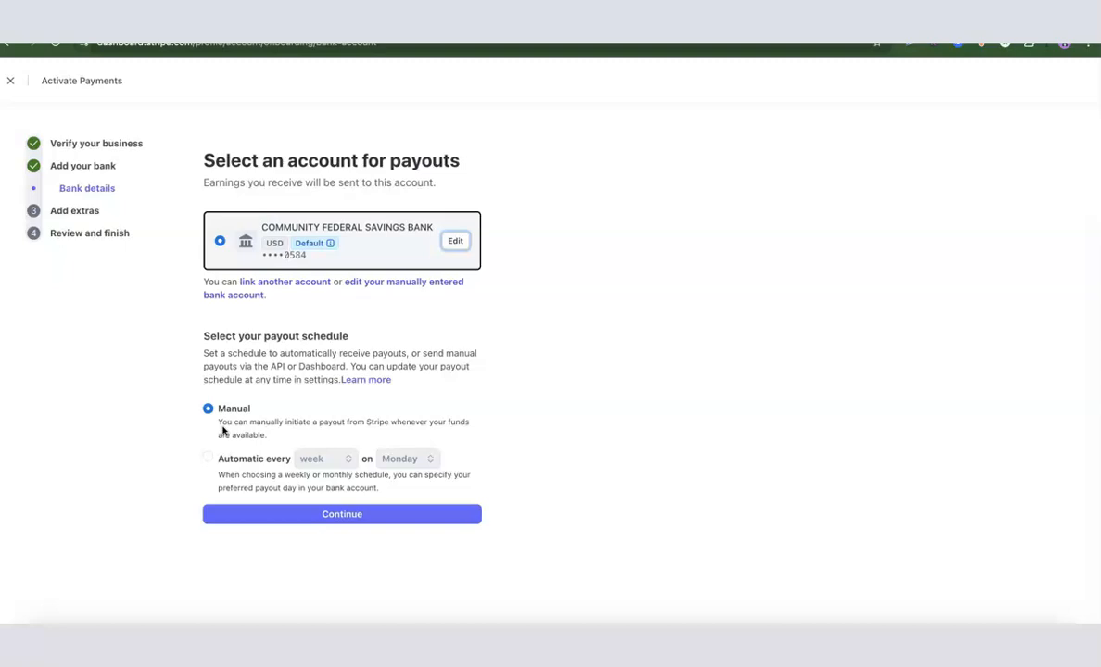
Set the payout schedule to automatic every week on Monday, and skip the optional automated tax collection
click(317, 464)
click(318, 461)
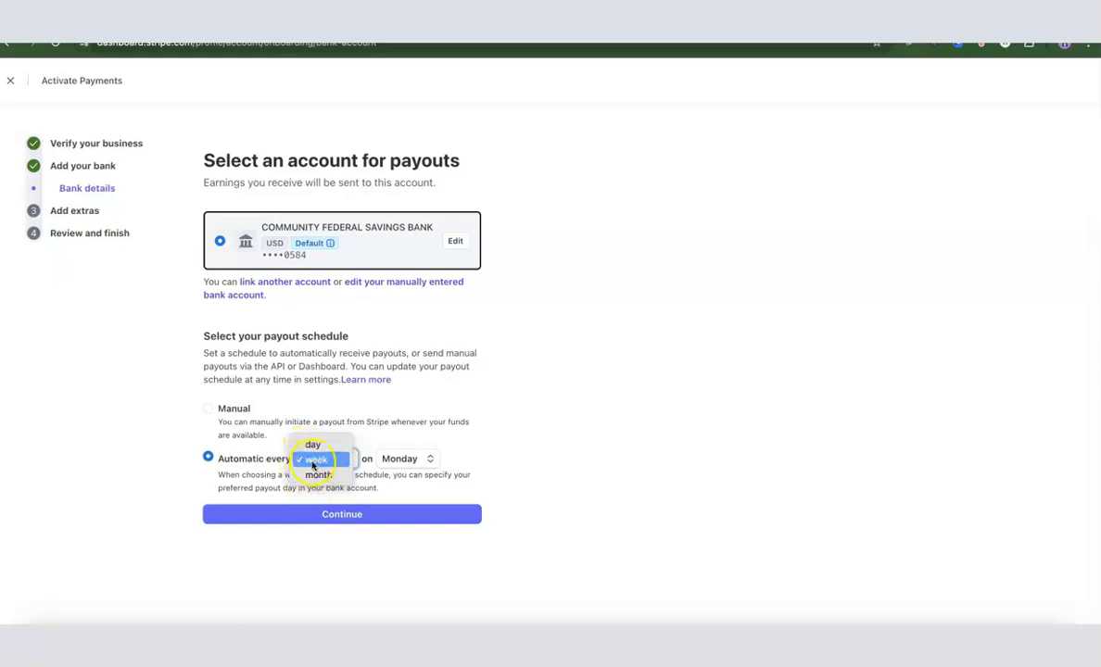
click(313, 460)
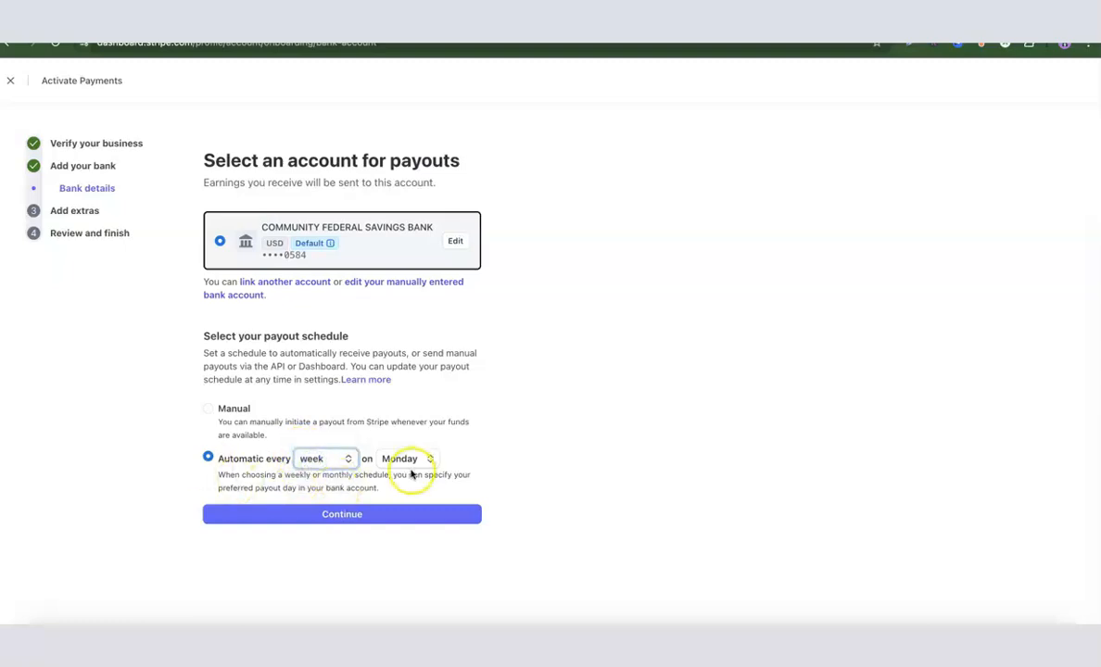
click(206, 412)
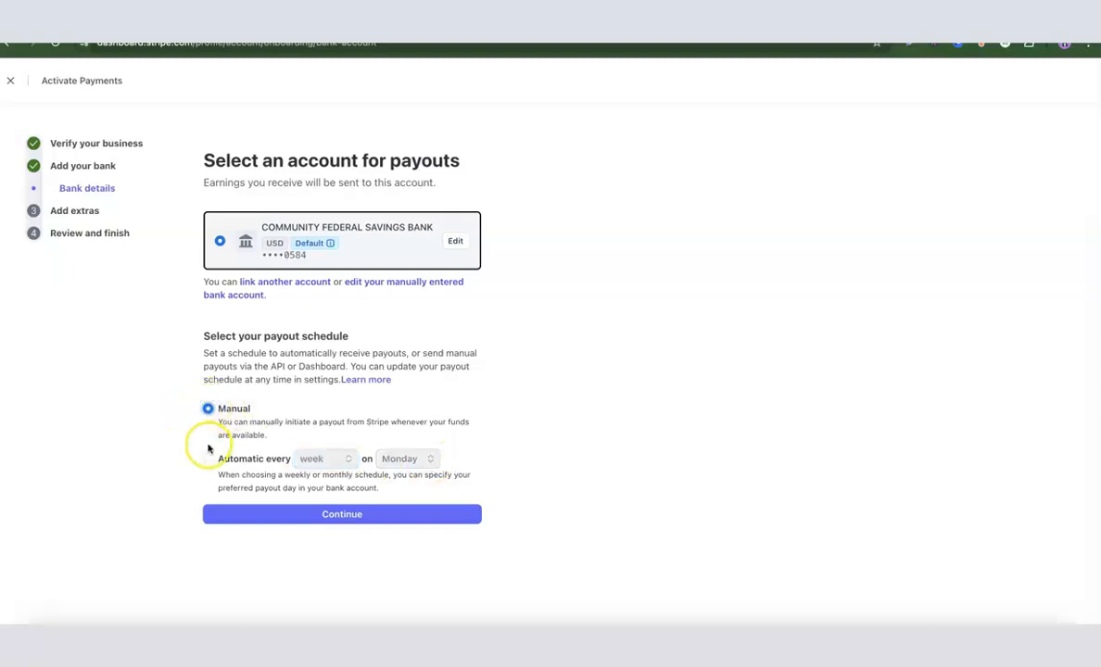
click(207, 459)
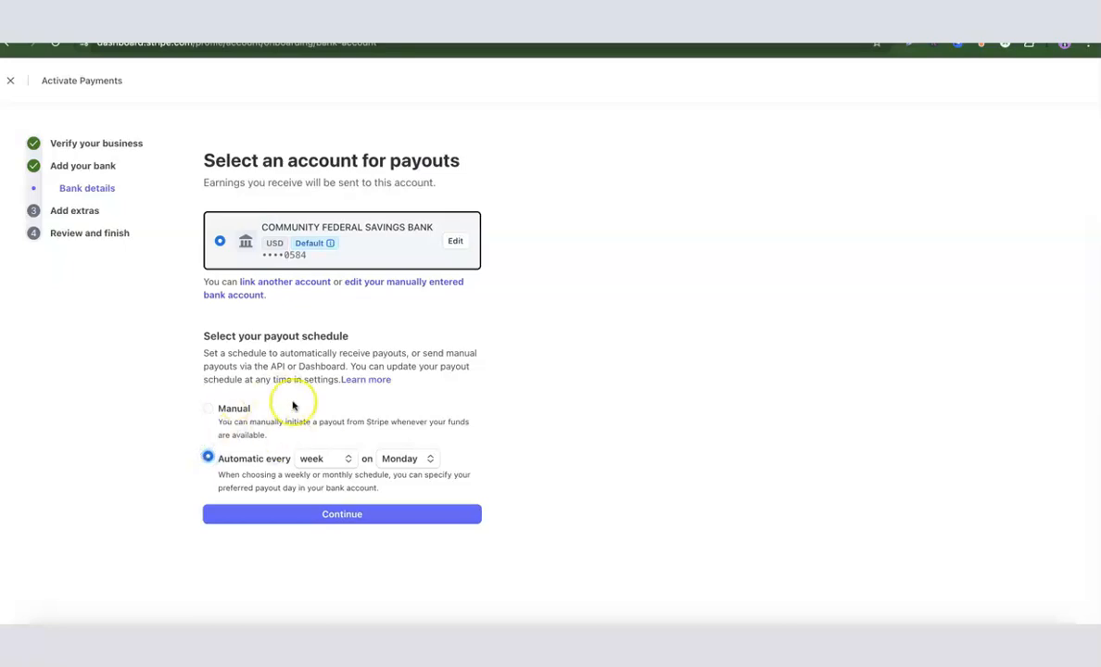
click(332, 515)
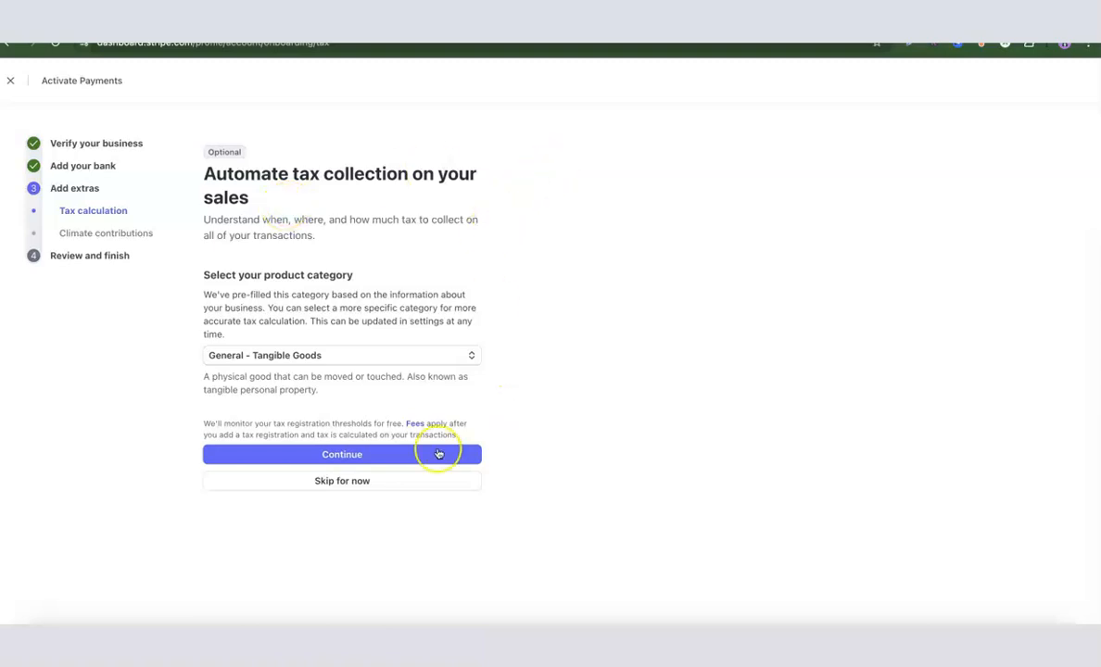
click(350, 484)
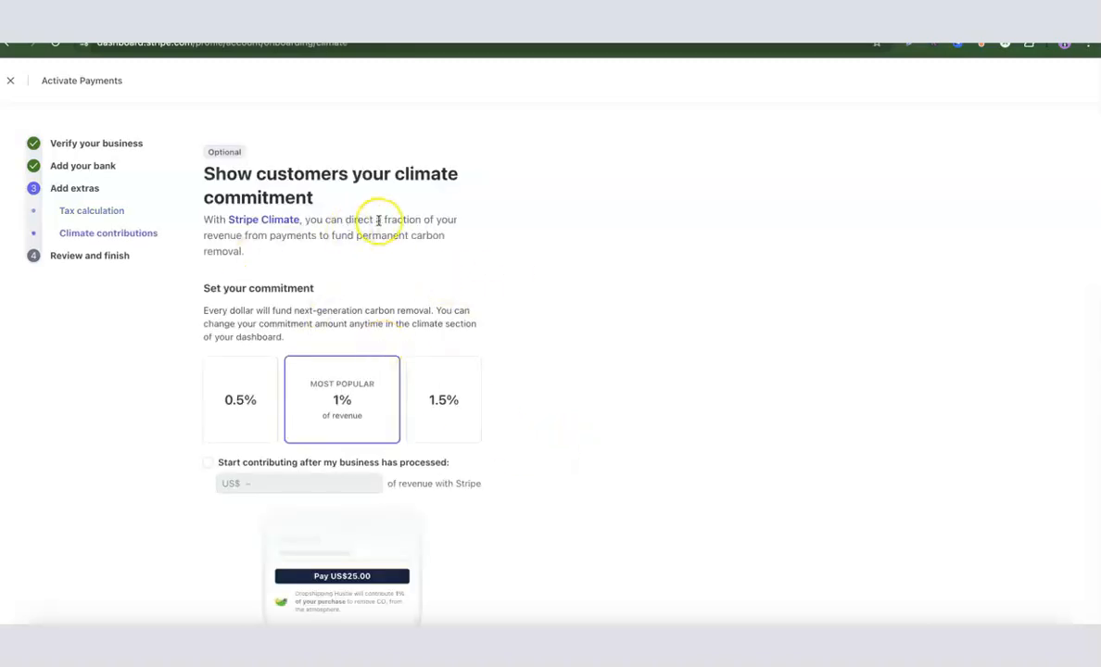
Decline the optional Stripe Climate revenue contribution
scroll(445, 219, down, 3)
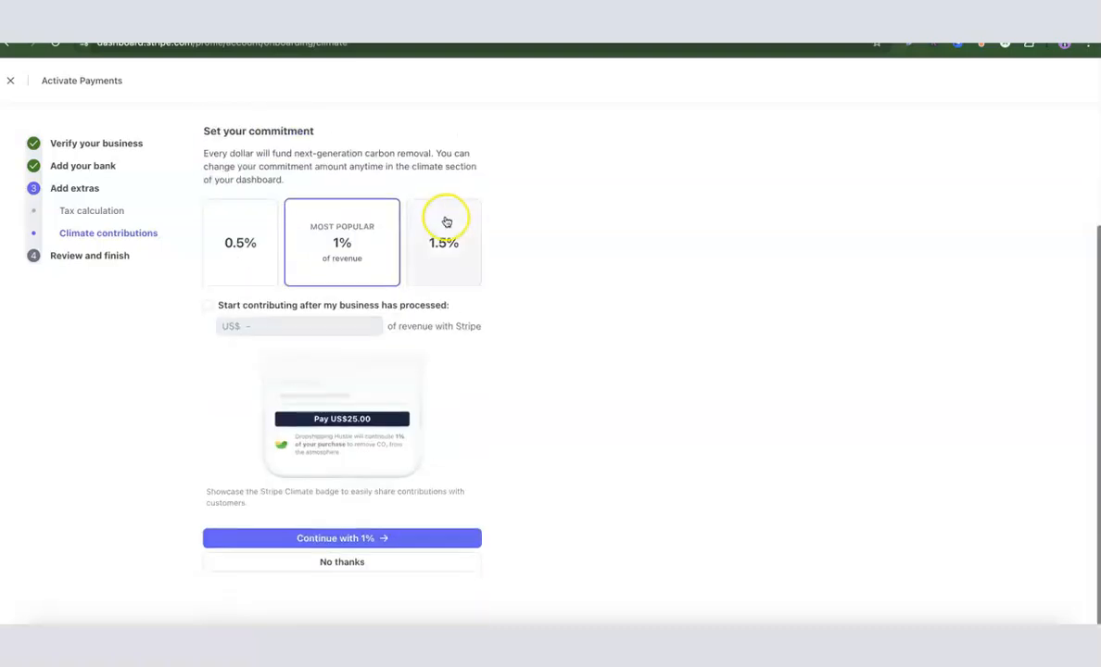
click(343, 563)
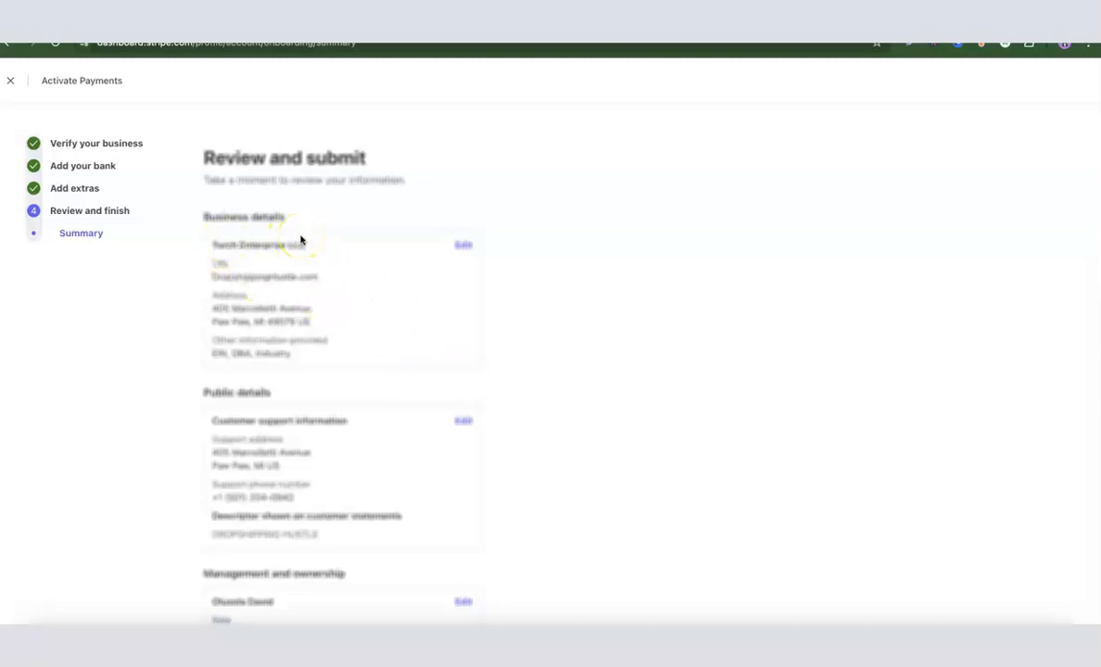
Review the activation summary's business, public, management and ownership, payout, two-step authentication, tax calculation and climate commitment sections
scroll(301, 239, down, 2)
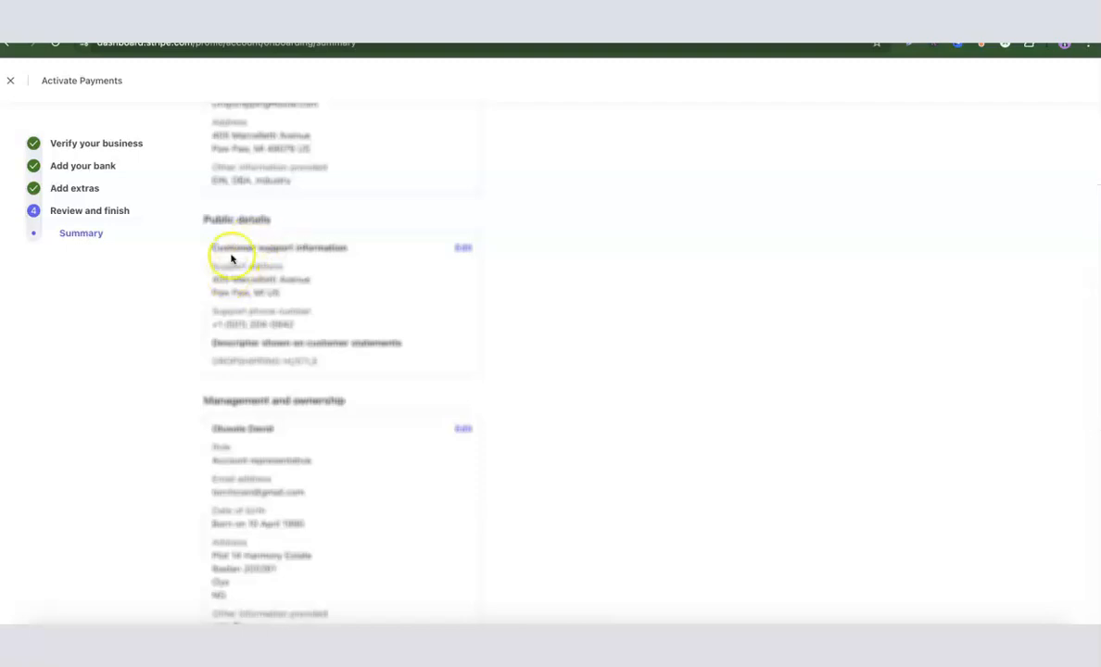
scroll(228, 276, down, 1)
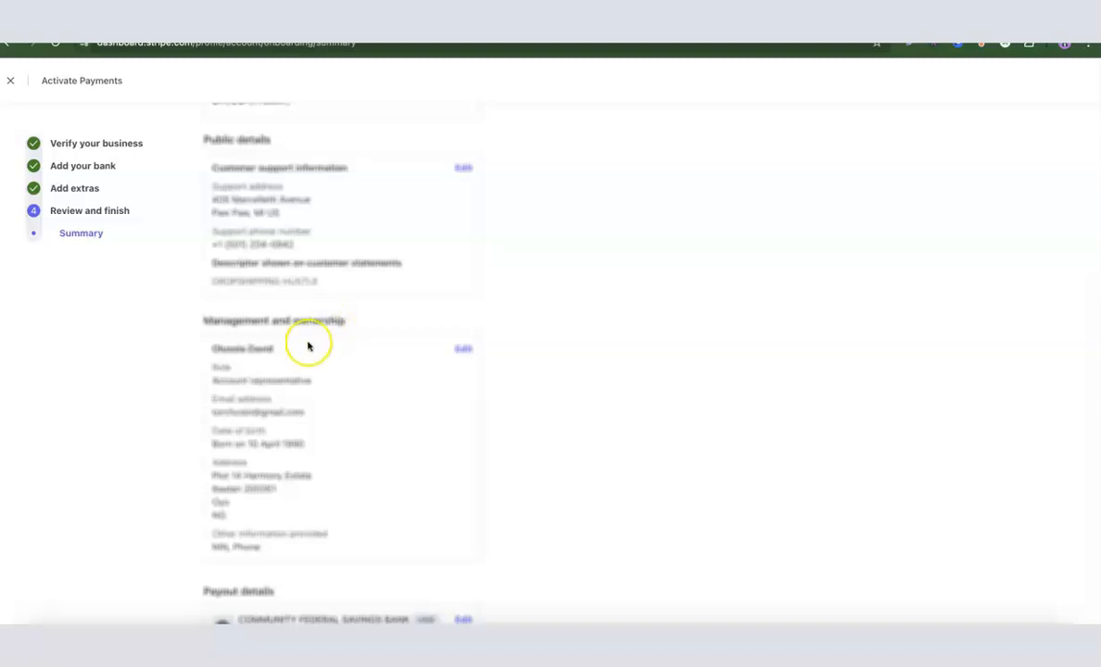
scroll(306, 314, down, 2)
scroll(306, 314, down, 1)
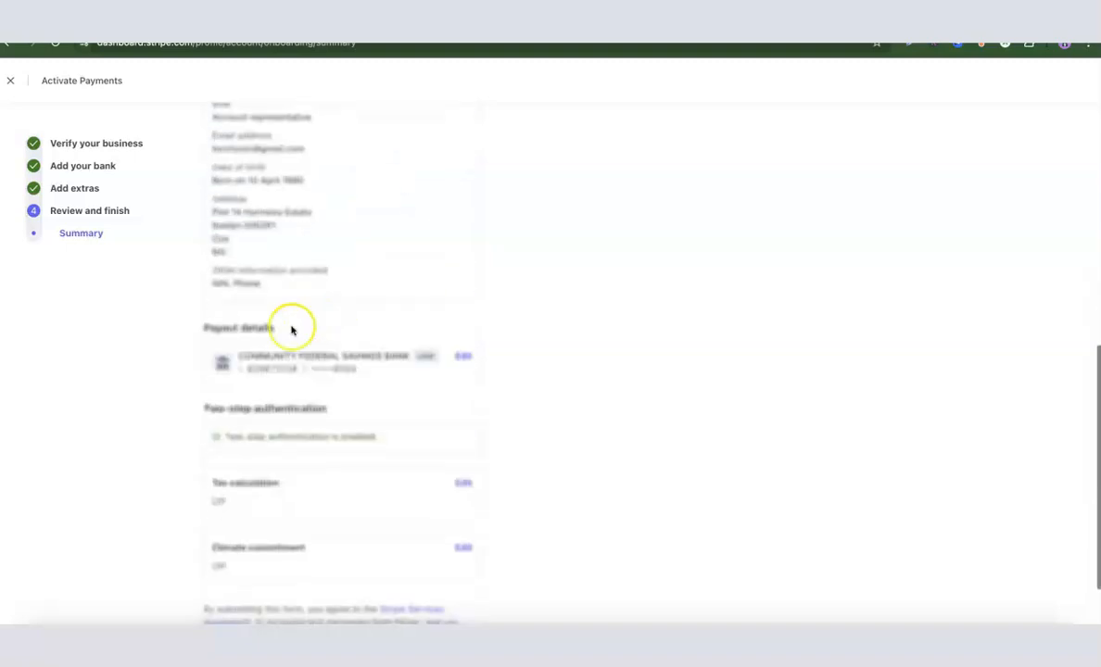
scroll(256, 338, down, 1)
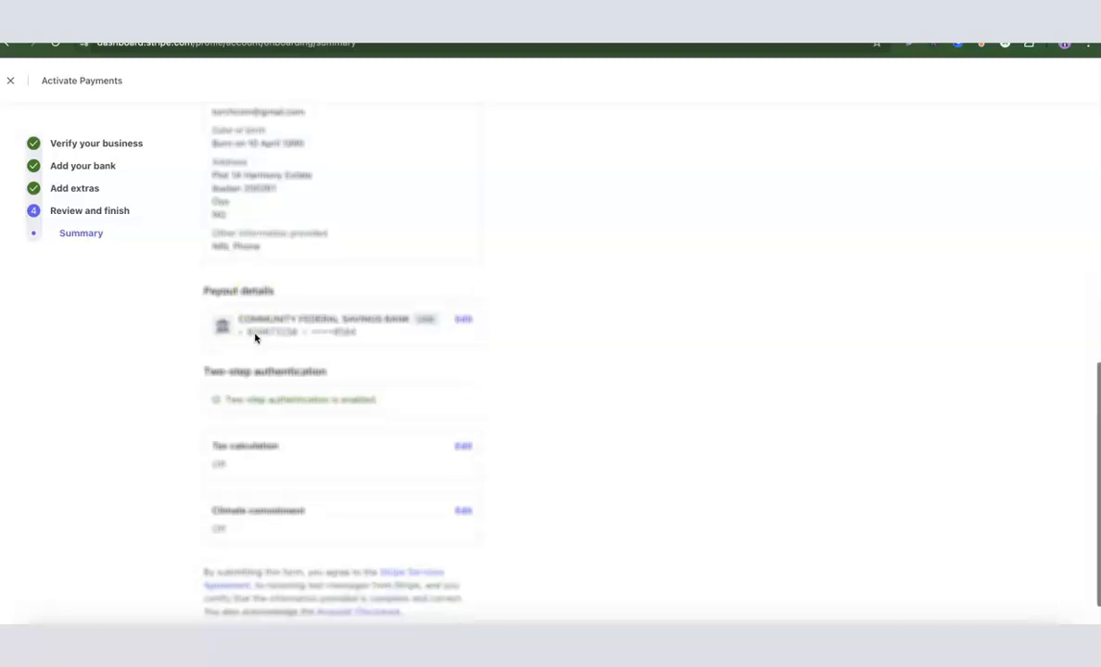